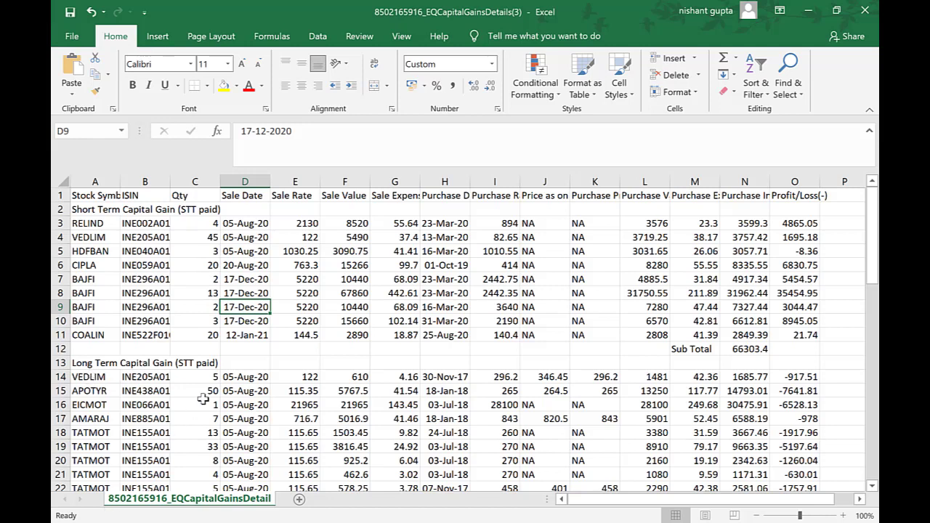
Hide the Sale Date column (D) in the capital gains sheet
{"action": "left_click", "coordinate": [195, 180]}
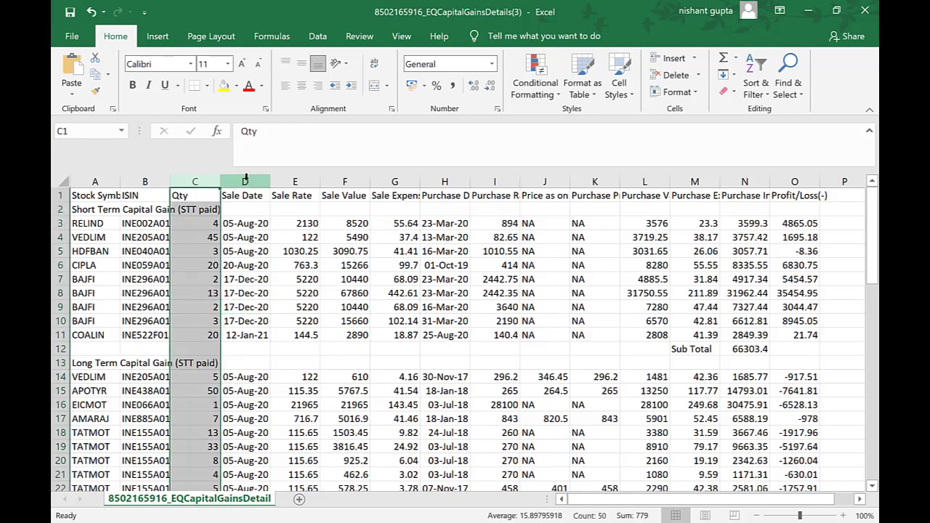
{"action": "right_click", "coordinate": [245, 179]}
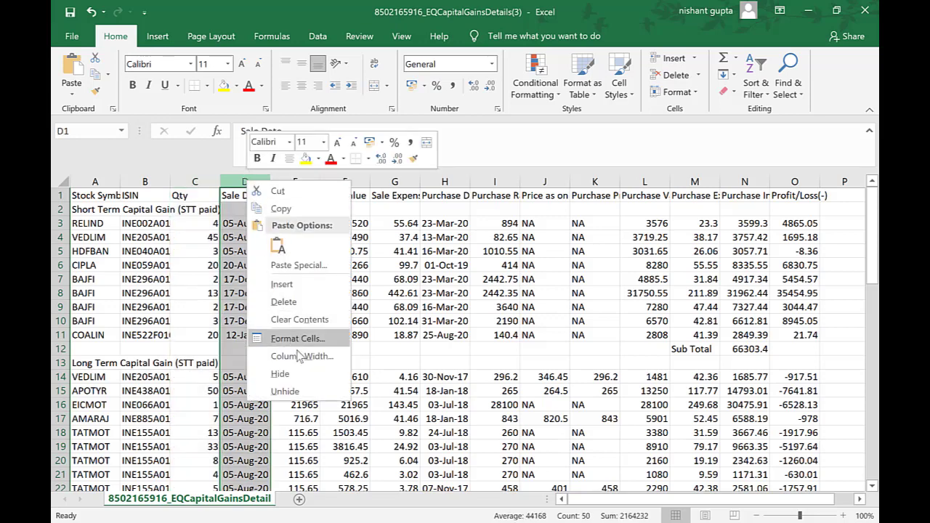
{"action": "left_click", "coordinate": [298, 373]}
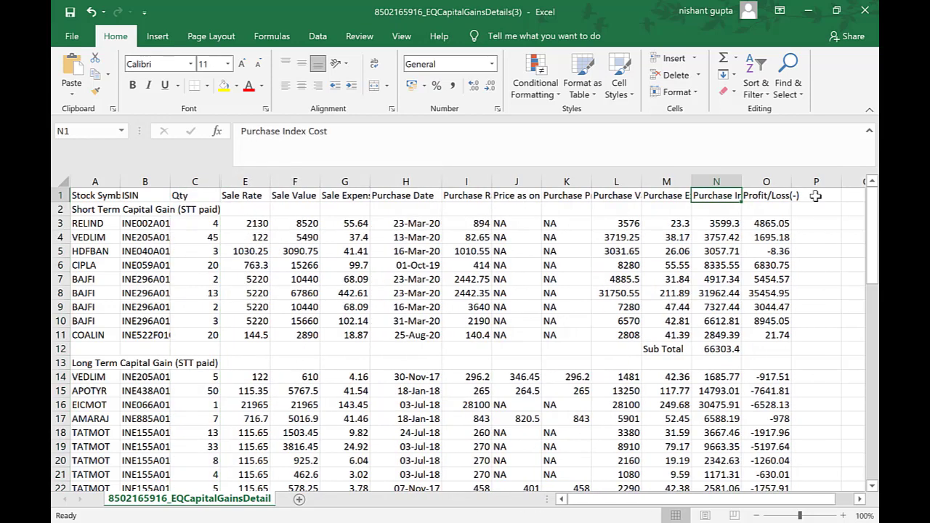
Add the column header "Total Expense" in cell P1, beside the Profit/Loss column
{"action": "left_click", "coordinate": [816, 196]}
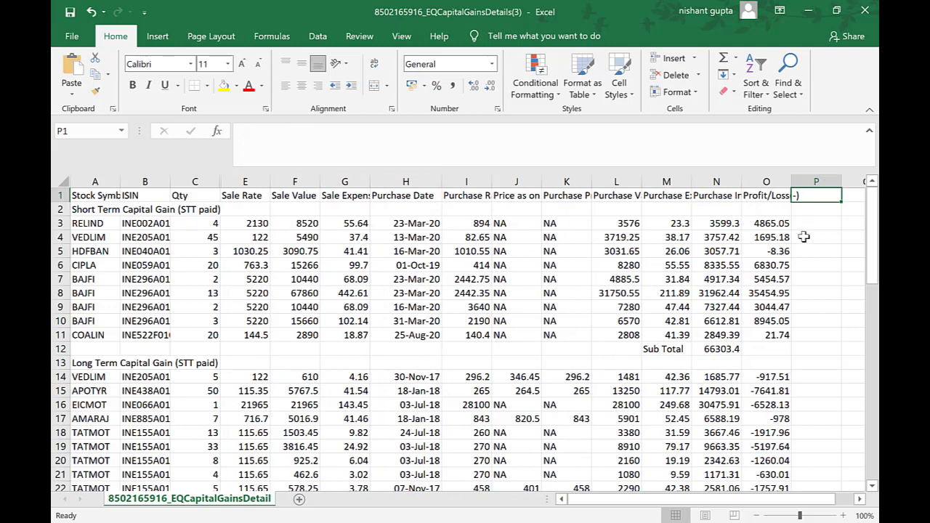
{"action": "type", "text": "Total"}
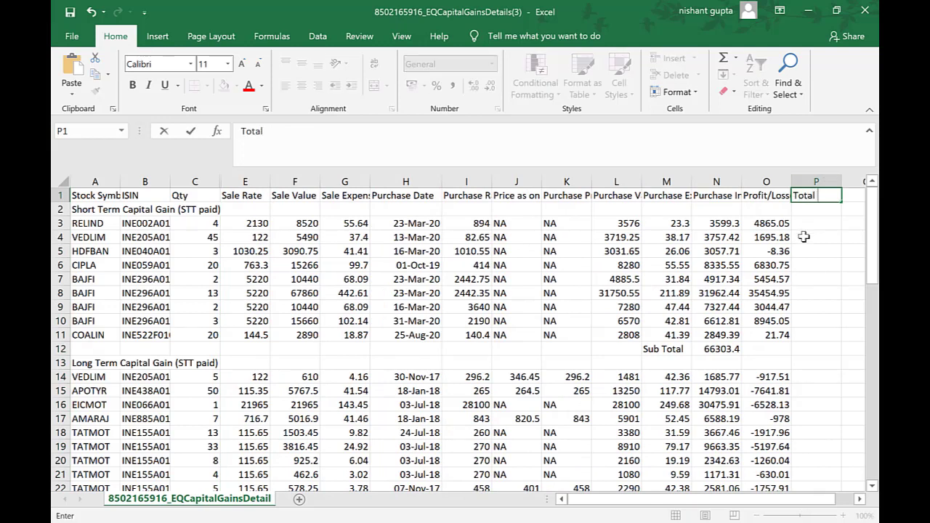
{"action": "type", "text": " Expense"}
{"action": "key", "text": "Return"}
{"action": "key", "text": "Return"}
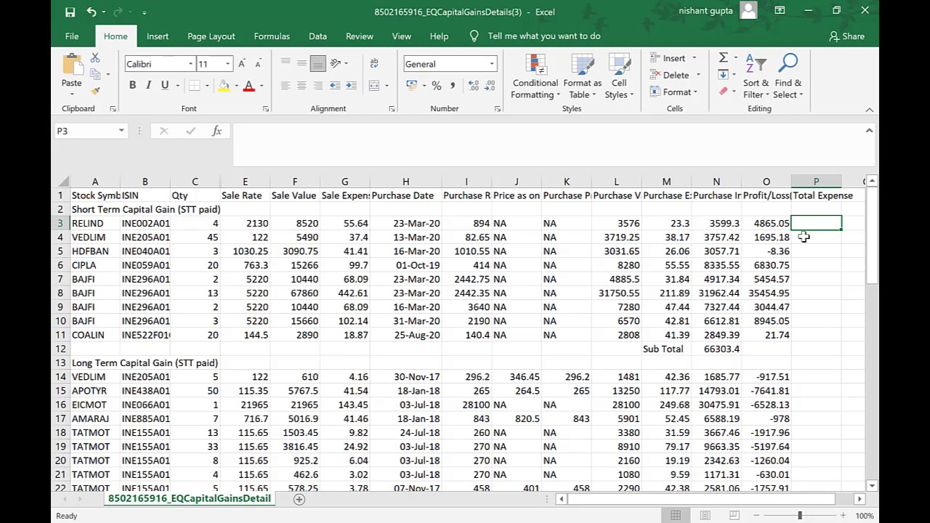
Calculate the total expense in P3 with the formula =M3+G3 and fill it down to P53
{"action": "type", "text": "="}
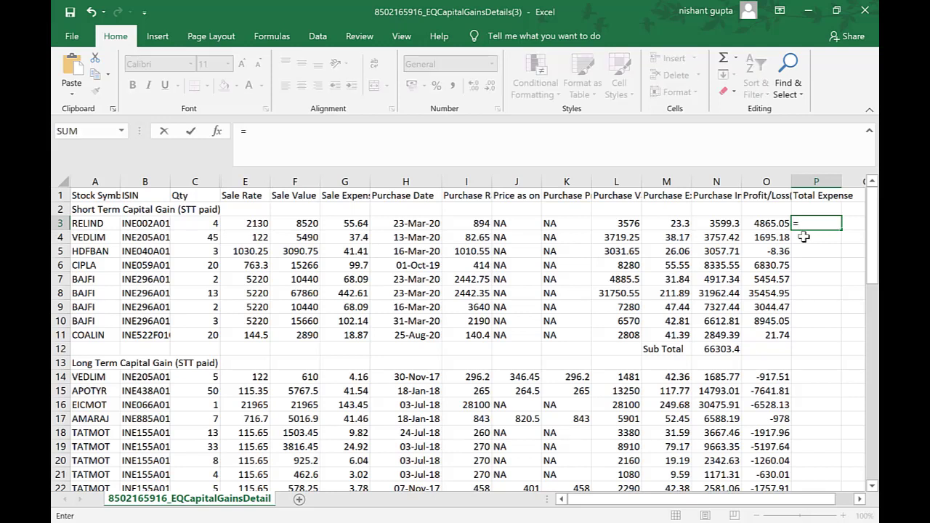
{"action": "left_click", "coordinate": [674, 224]}
{"action": "type", "text": "+"}
{"action": "left_click", "coordinate": [341, 223]}
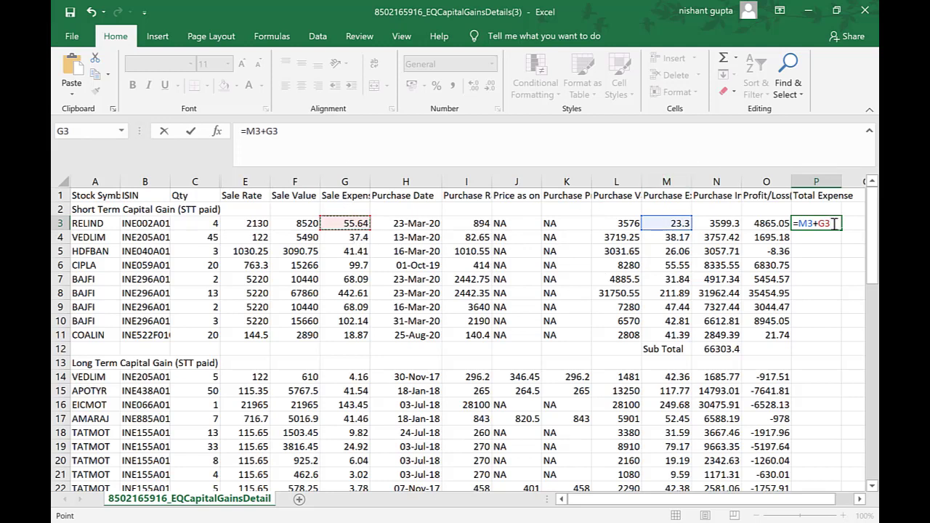
{"action": "key", "text": "Return"}
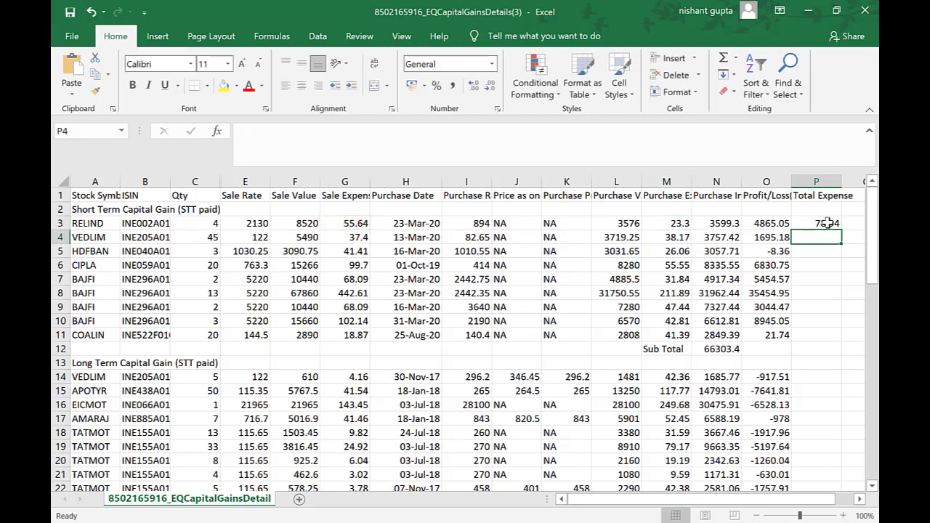
{"action": "left_click", "coordinate": [829, 223]}
{"action": "left_click_drag", "start_coordinate": [840, 231], "coordinate": [819, 420]}
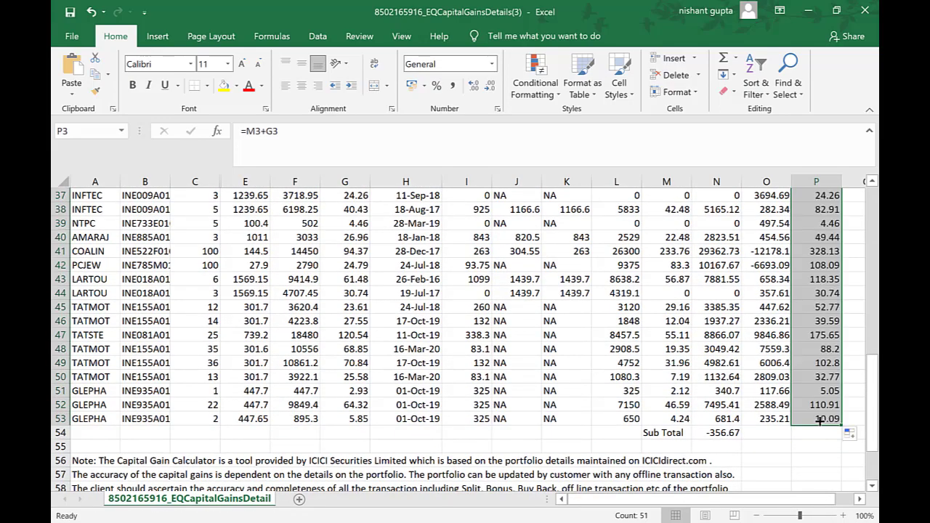
Clear the unneeded Total Expense results in P12 and P13, the Sub Total and Long Term Capital Gain heading rows
{"action": "scroll", "coordinate": [820, 419], "scroll_direction": "up", "scroll_amount": 12}
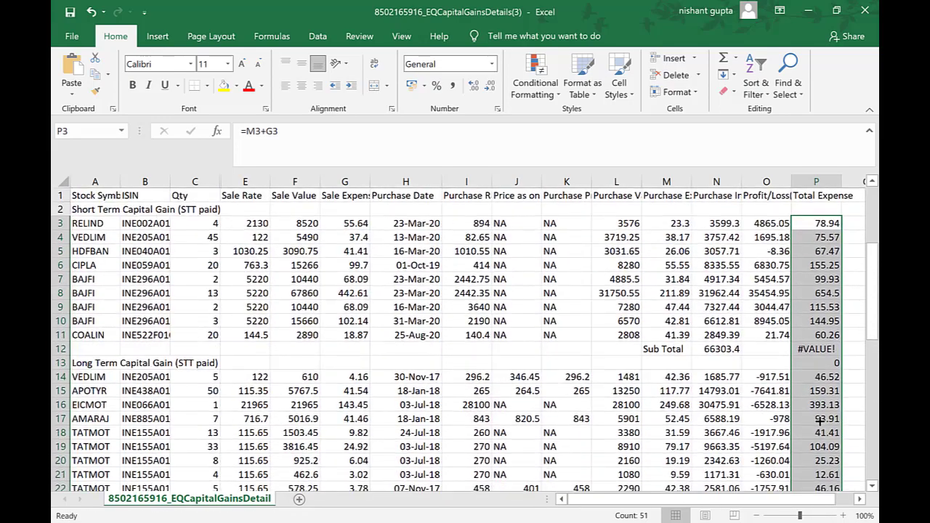
{"action": "left_click", "coordinate": [818, 349]}
{"action": "key", "text": "Delete"}
{"action": "key", "text": "Down"}
{"action": "key", "text": "Delete"}
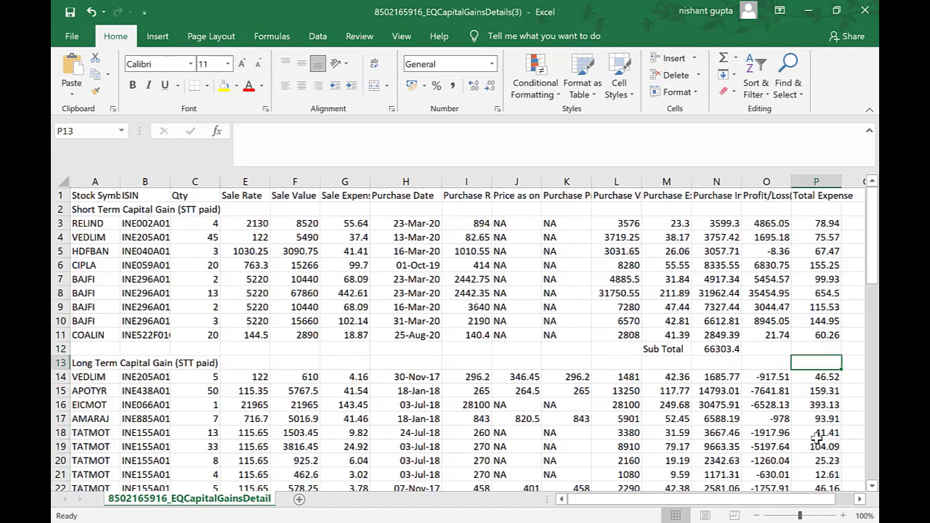
Switch to the income tax e-Filing portal in the browser and start a new online return filing for assessment year 2021-22
{"action": "key", "text": "alt+Tab"}
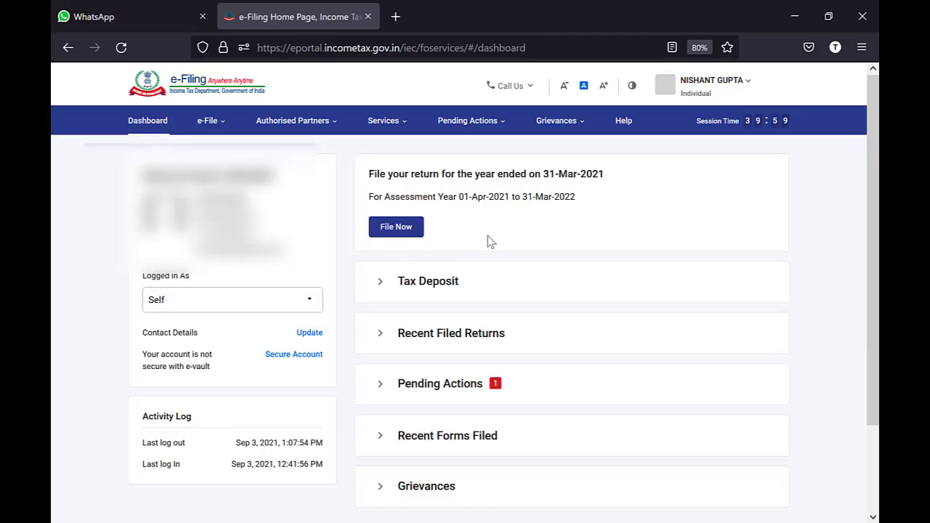
{"action": "left_click", "coordinate": [396, 230]}
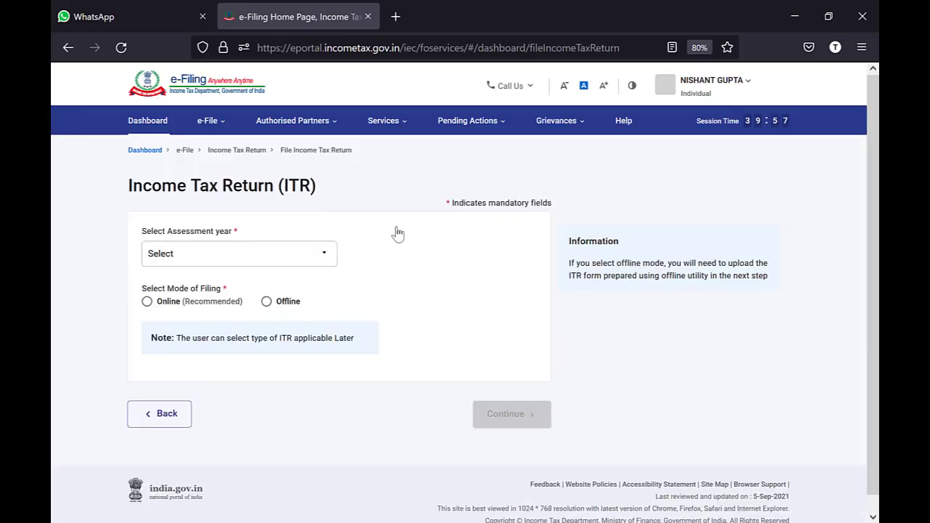
{"action": "left_click", "coordinate": [250, 262]}
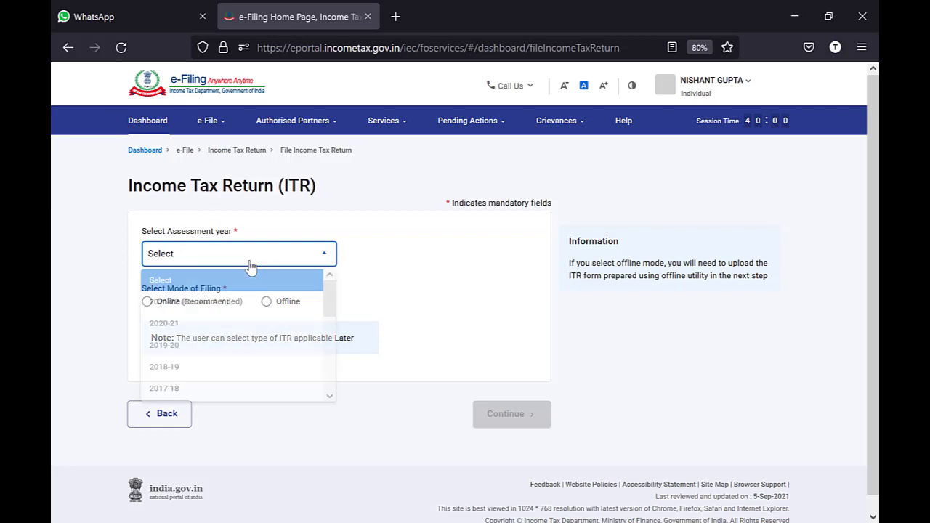
{"action": "left_click", "coordinate": [188, 310]}
{"action": "left_click", "coordinate": [146, 302]}
{"action": "left_click", "coordinate": [509, 417]}
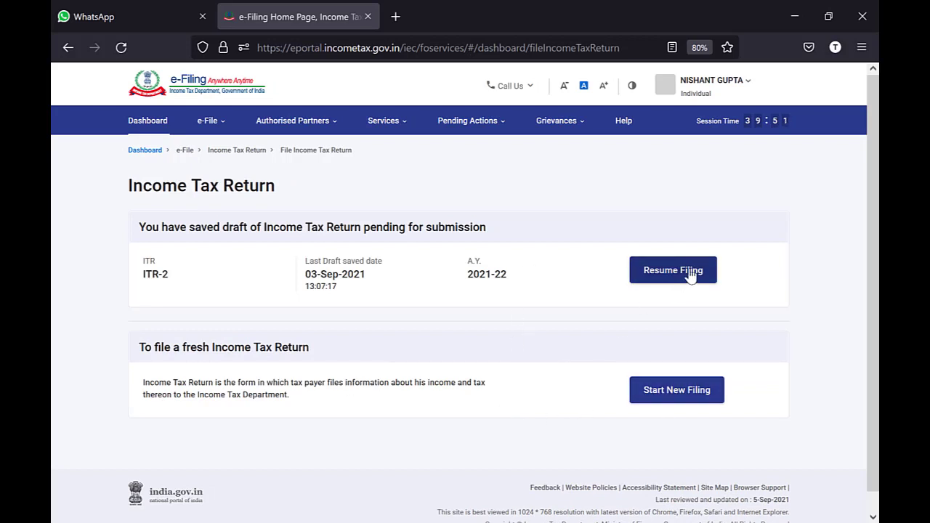
{"action": "left_click", "coordinate": [707, 398]}
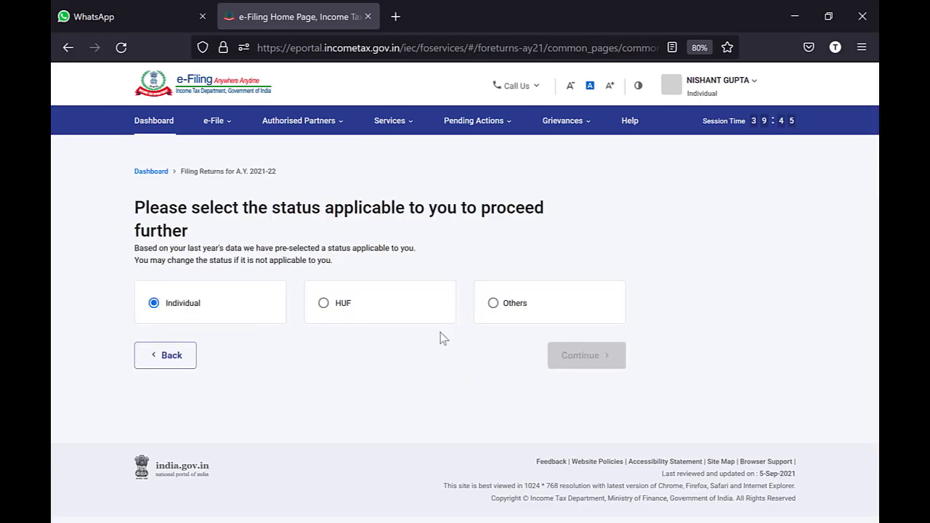
Confirm the Individual status and proceed with the ITR - 2 form
{"action": "left_click", "coordinate": [173, 308]}
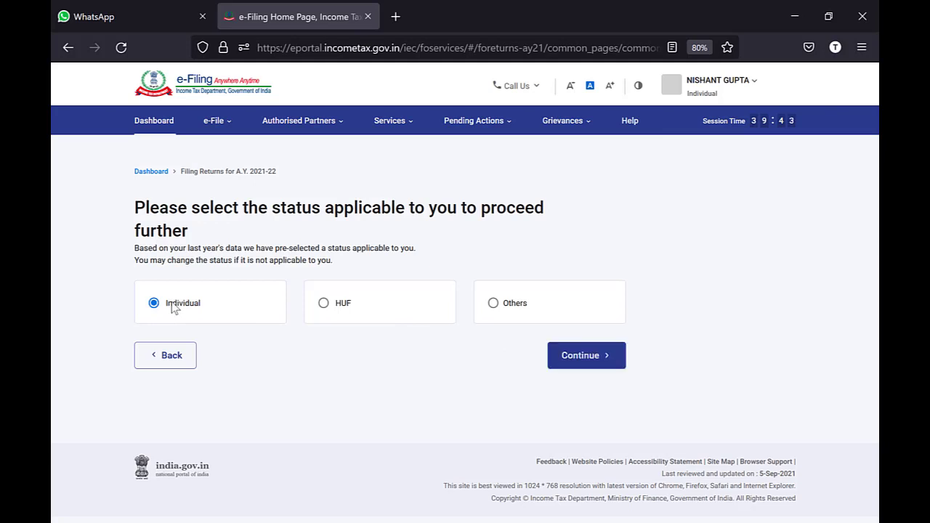
{"action": "left_click", "coordinate": [600, 355]}
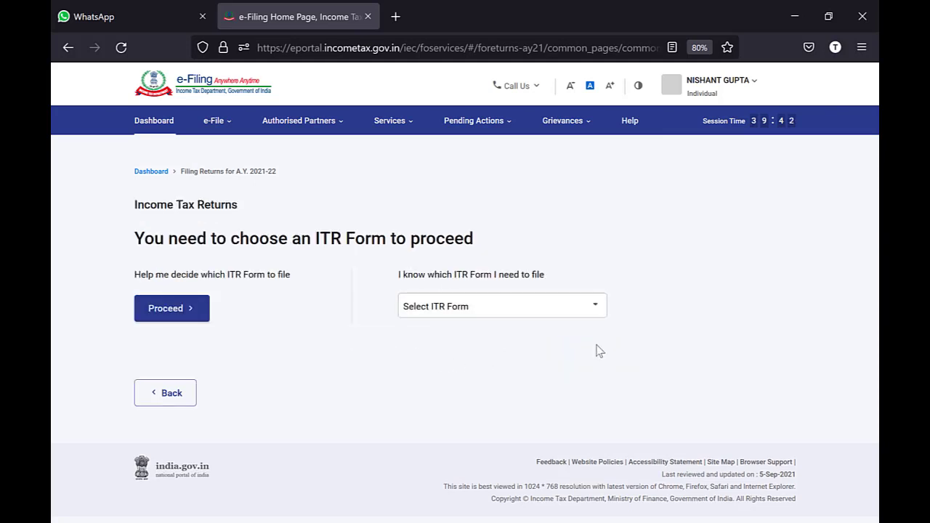
{"action": "left_click", "coordinate": [422, 308]}
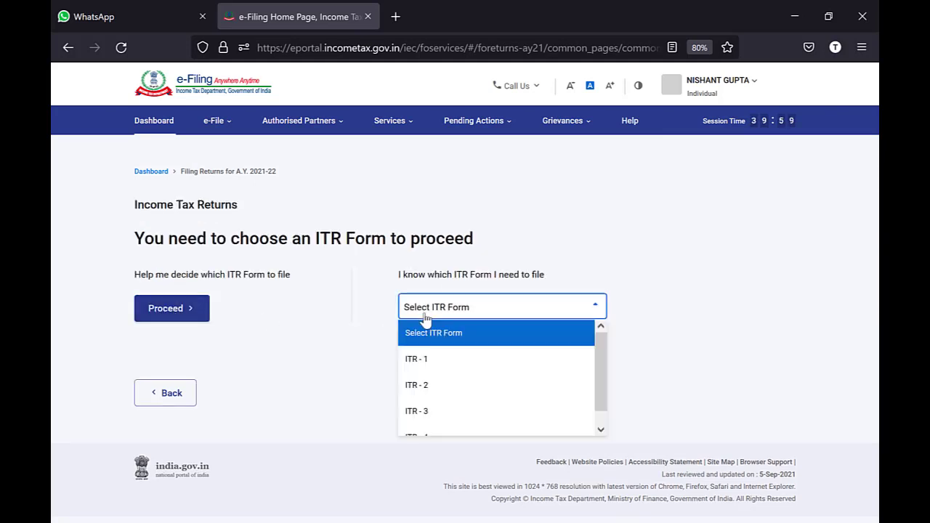
{"action": "left_click", "coordinate": [439, 388]}
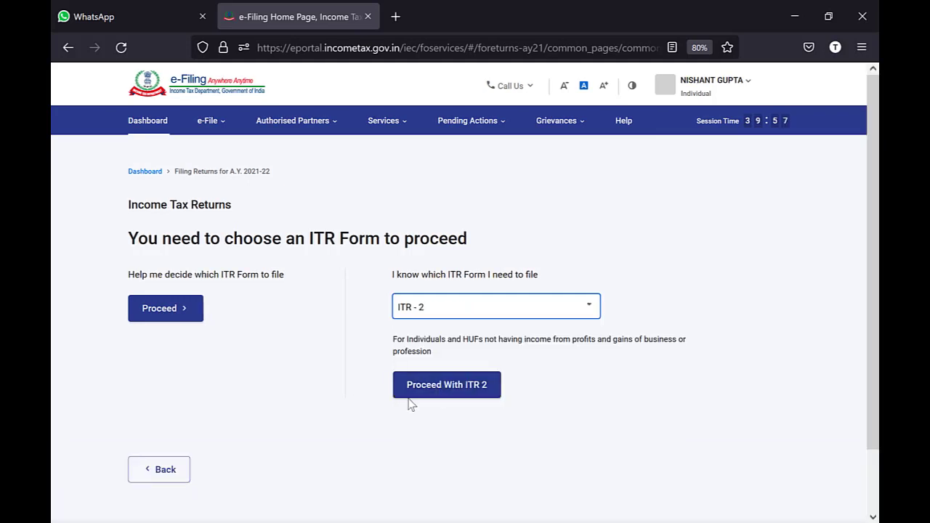
{"action": "left_click", "coordinate": [438, 389]}
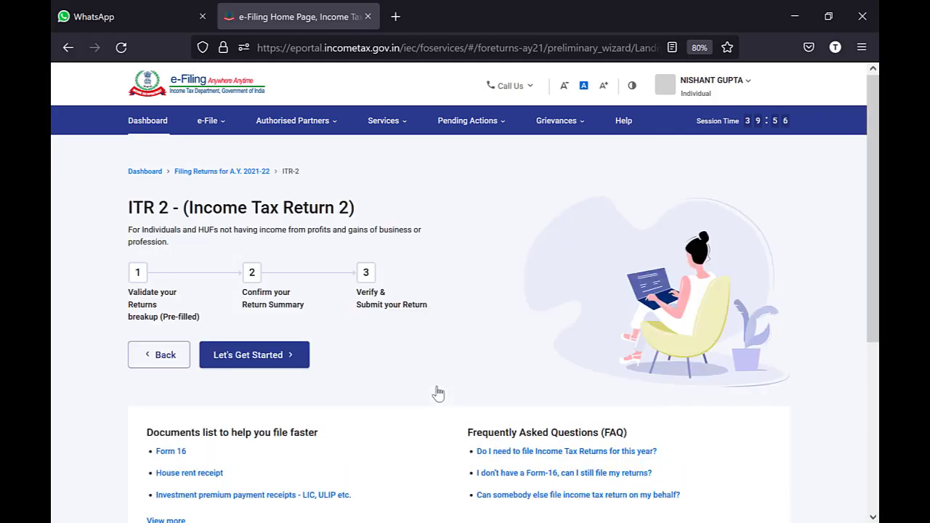
Get started with the return and give "Taxable income is more than basic exemption limit" as the filing reason
{"action": "left_click", "coordinate": [246, 360]}
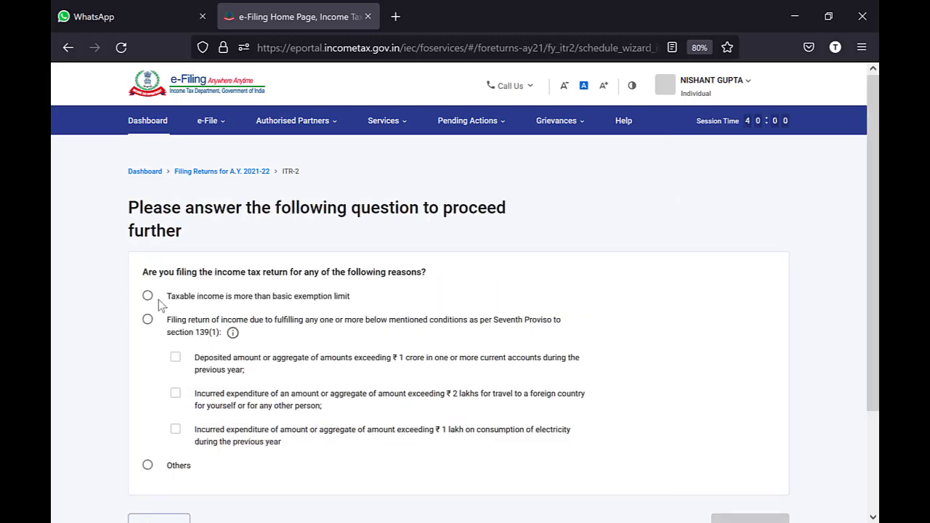
{"action": "left_click", "coordinate": [147, 296]}
{"action": "scroll", "coordinate": [402, 338], "scroll_direction": "down", "scroll_amount": 1}
{"action": "scroll", "coordinate": [402, 337], "scroll_direction": "down", "scroll_amount": 3}
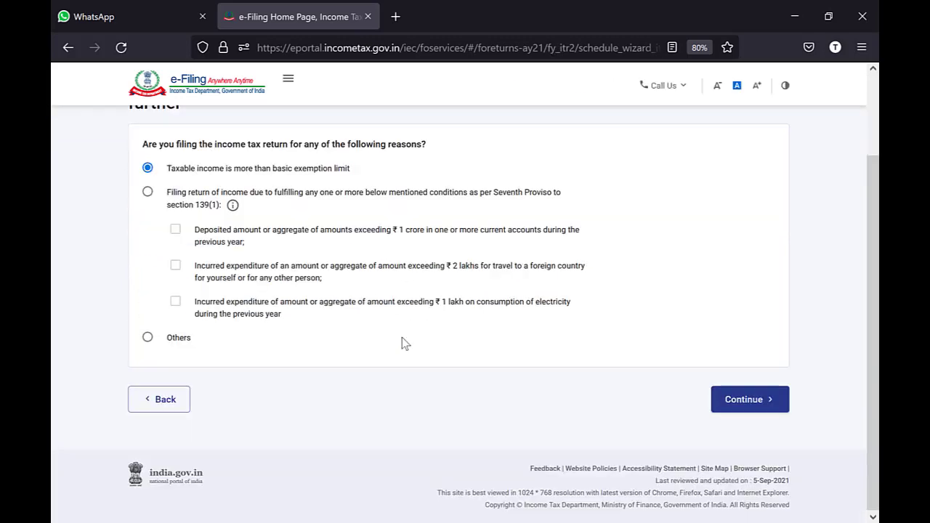
{"action": "left_click", "coordinate": [763, 402]}
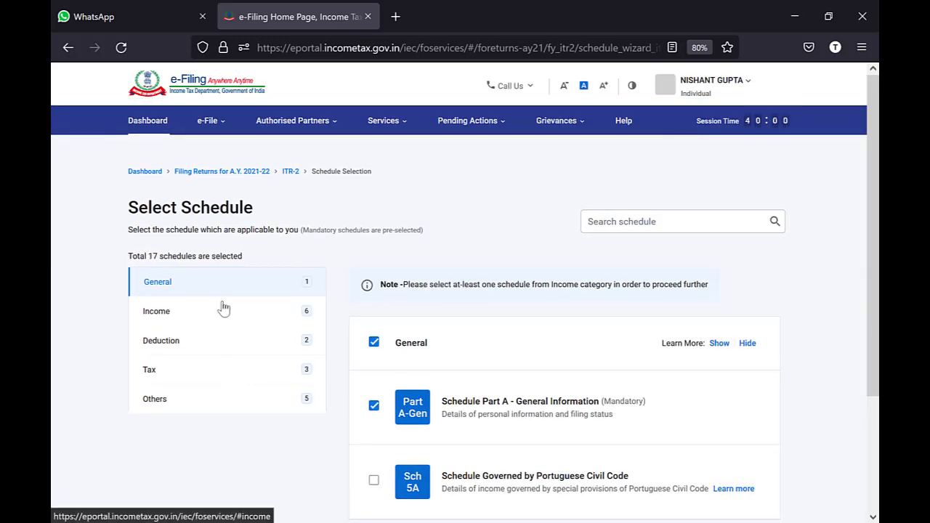
Among the income schedules, deselect Schedule Salary and Schedule Other Sources, keeping Capital Gains, 112A, 115AD(1)(iii) provision and Special Income selected
{"action": "left_click", "coordinate": [174, 313]}
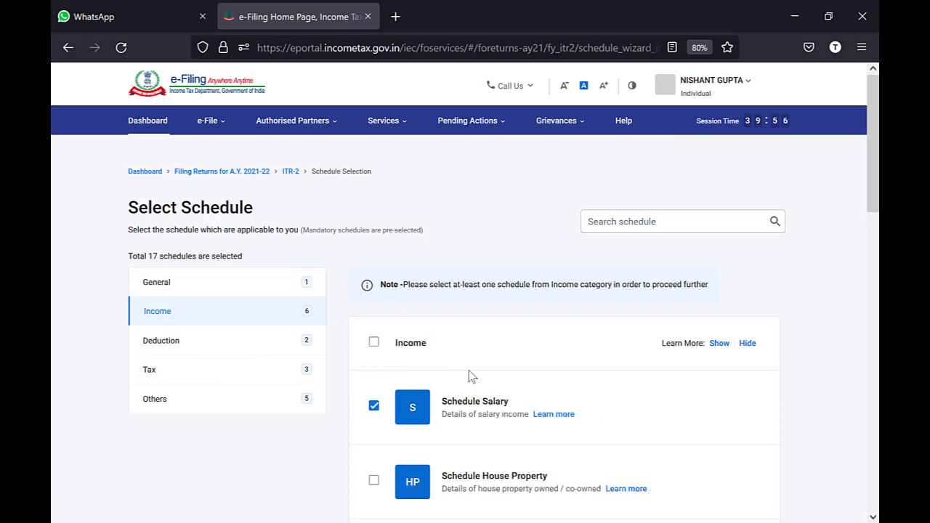
{"action": "scroll", "coordinate": [469, 376], "scroll_direction": "down", "scroll_amount": 2}
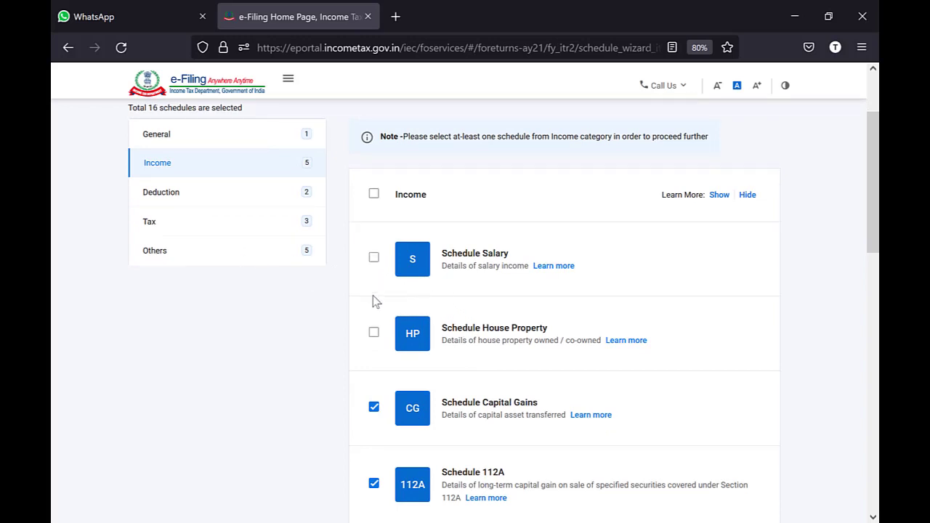
{"action": "scroll", "coordinate": [513, 354], "scroll_direction": "down", "scroll_amount": 3}
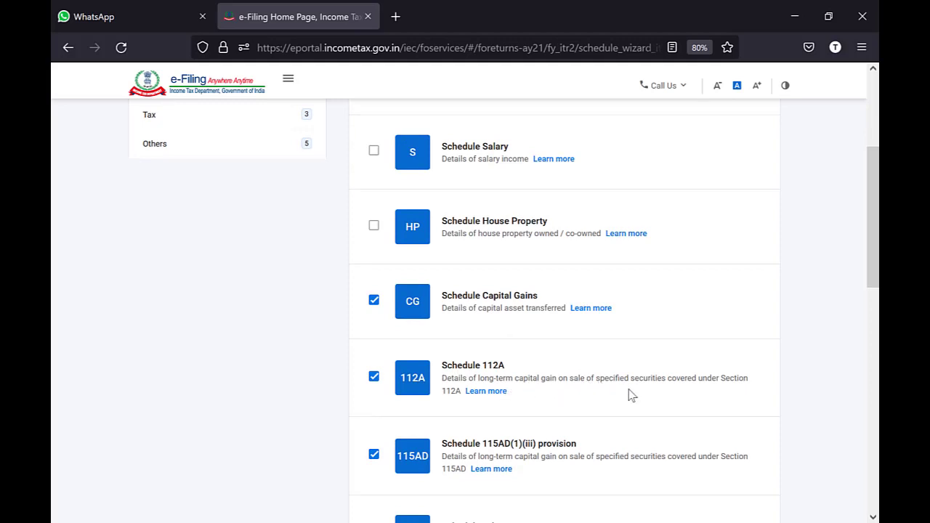
{"action": "scroll", "coordinate": [603, 396], "scroll_direction": "down", "scroll_amount": 3}
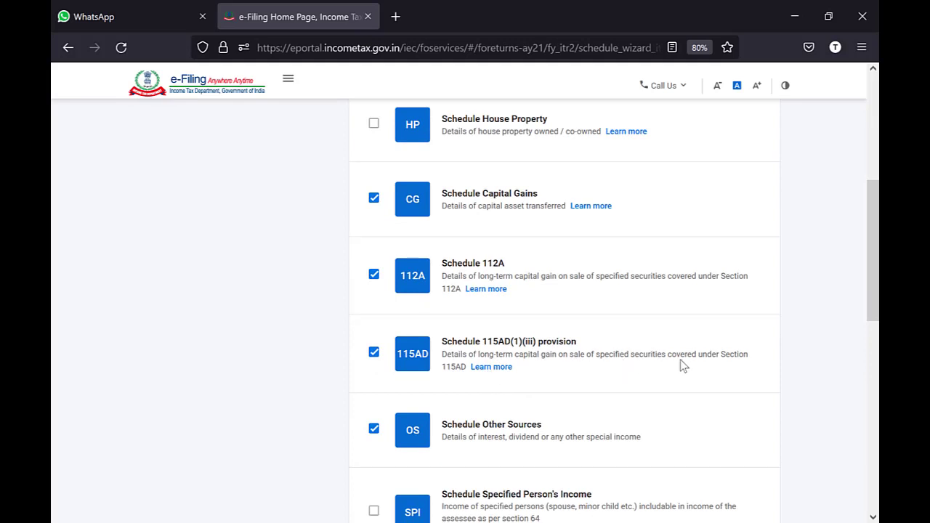
{"action": "scroll", "coordinate": [550, 392], "scroll_direction": "down", "scroll_amount": 2}
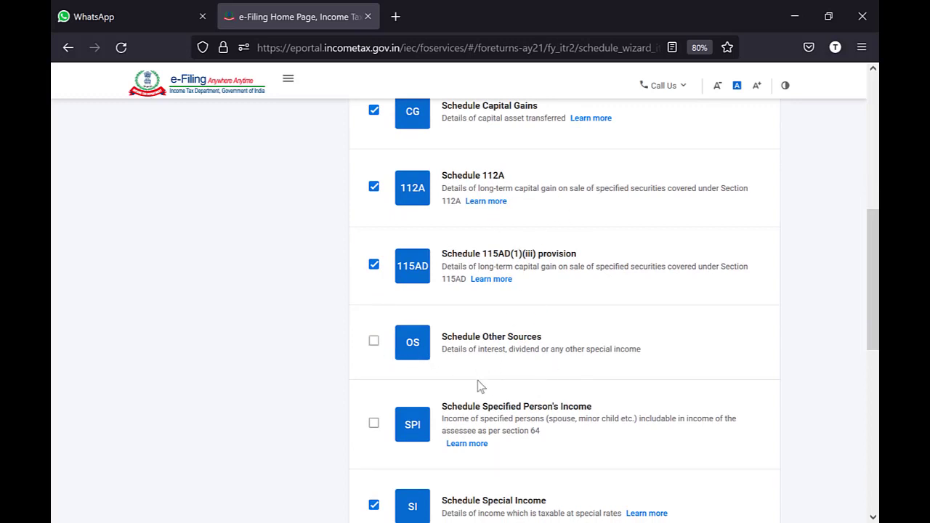
{"action": "scroll", "coordinate": [473, 390], "scroll_direction": "down", "scroll_amount": 2}
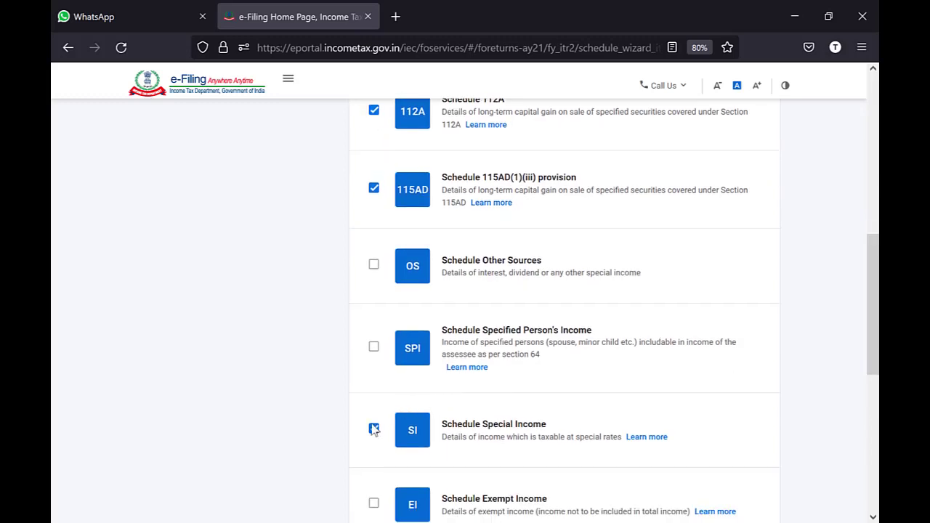
{"action": "scroll", "coordinate": [374, 433], "scroll_direction": "down", "scroll_amount": 1}
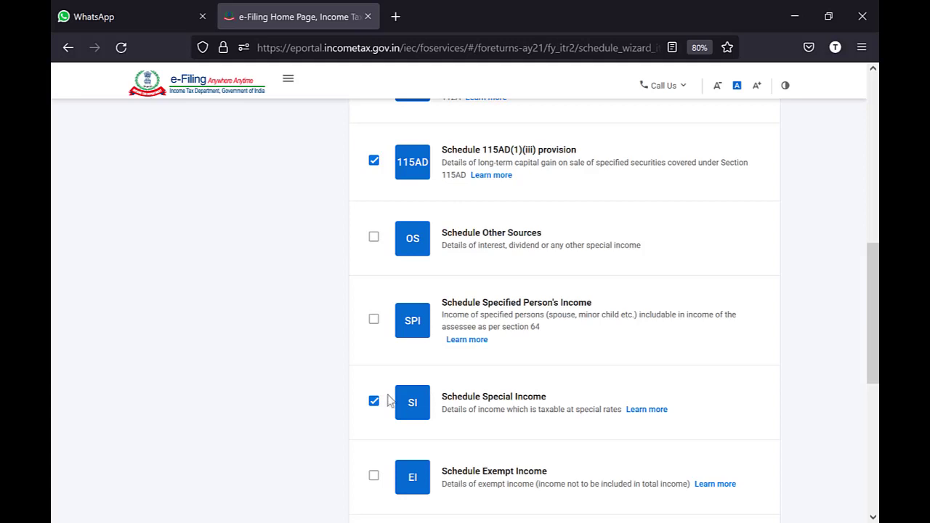
{"action": "scroll", "coordinate": [373, 407], "scroll_direction": "down", "scroll_amount": 3}
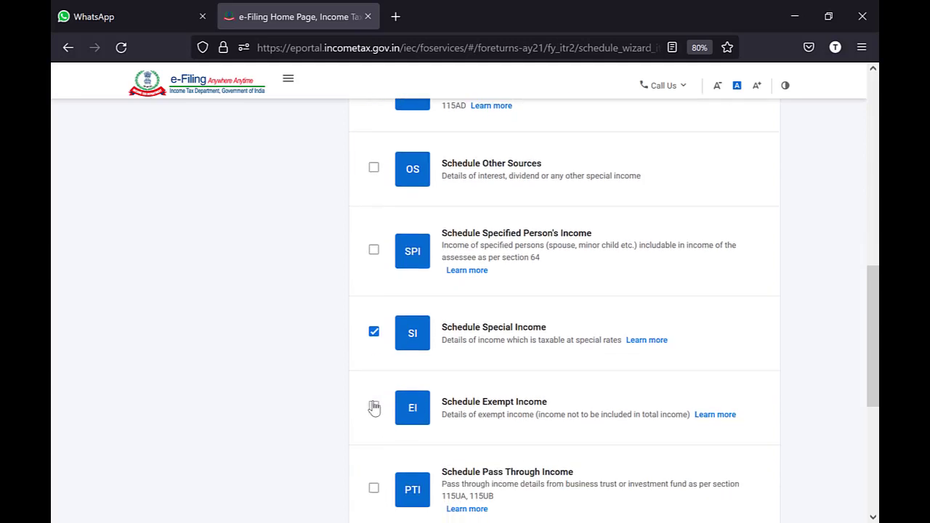
{"action": "scroll", "coordinate": [528, 408], "scroll_direction": "down", "scroll_amount": 5}
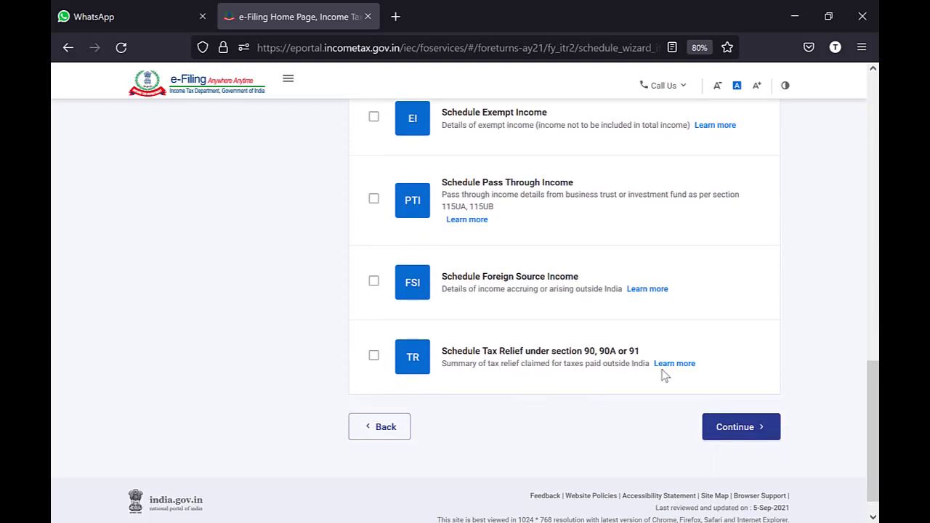
Confirm the schedule selection, skip the schedule questions and acknowledge the pre-filled return notice
{"action": "left_click", "coordinate": [737, 430]}
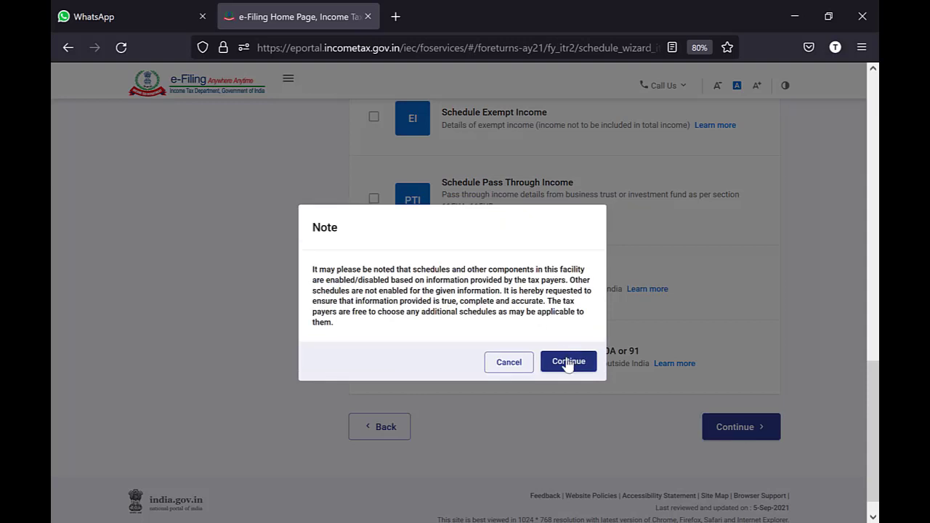
{"action": "left_click", "coordinate": [568, 358]}
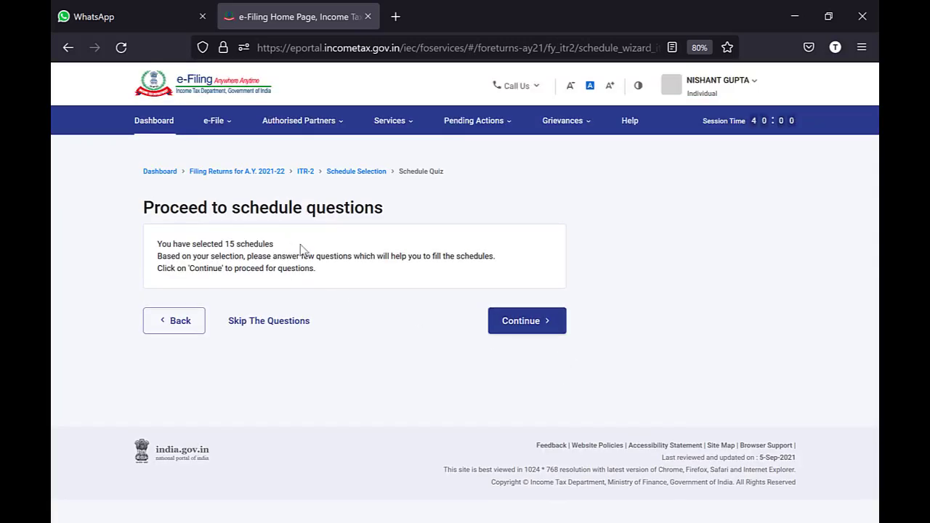
{"action": "left_click", "coordinate": [252, 330]}
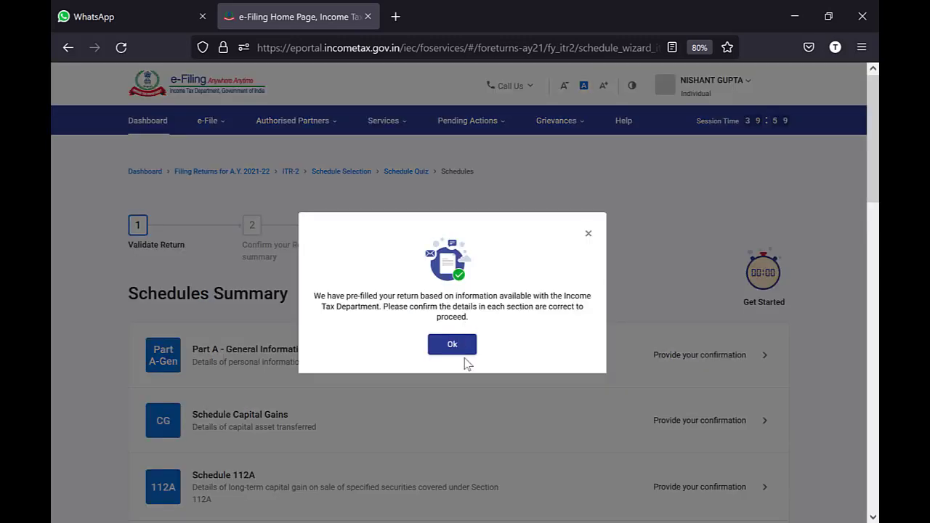
{"action": "left_click", "coordinate": [458, 346]}
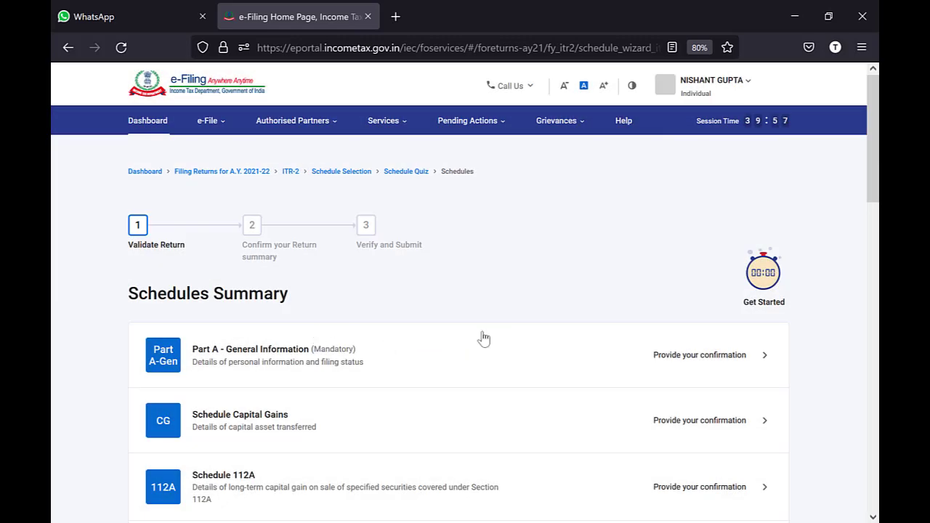
In Schedule Capital Gains, declare STT-paid equity under 111A and both 112A entries, bonds or debentures, deemed gains and pass-through income as assets sold
{"action": "scroll", "coordinate": [494, 372], "scroll_direction": "down", "scroll_amount": 3}
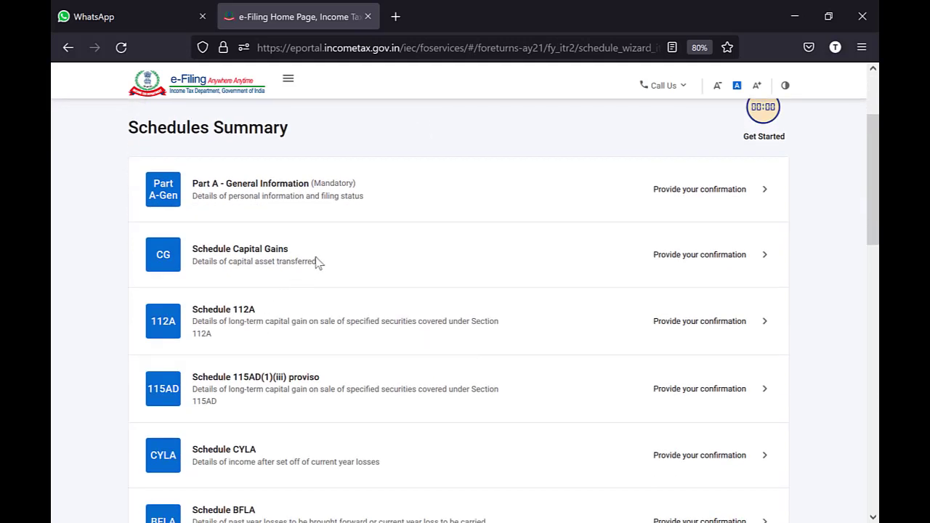
{"action": "left_click", "coordinate": [730, 268]}
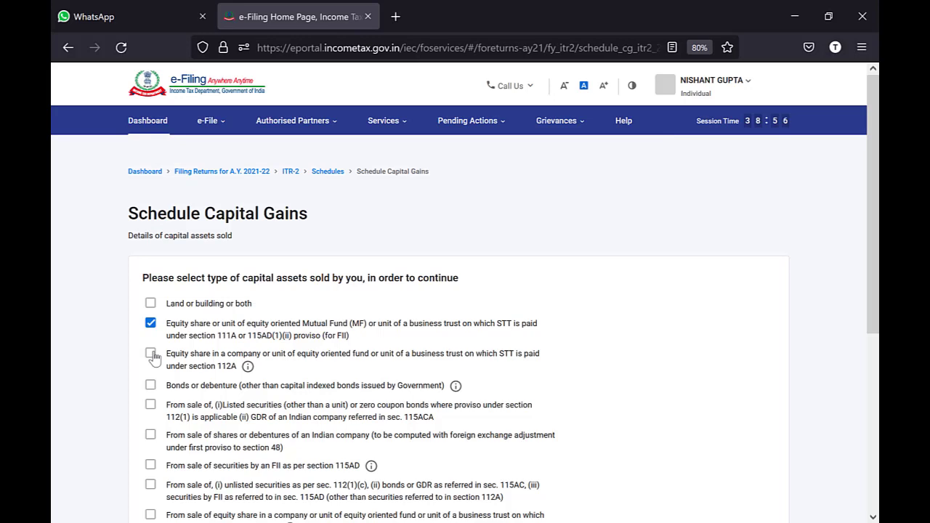
{"action": "scroll", "coordinate": [244, 369], "scroll_direction": "down", "scroll_amount": 2}
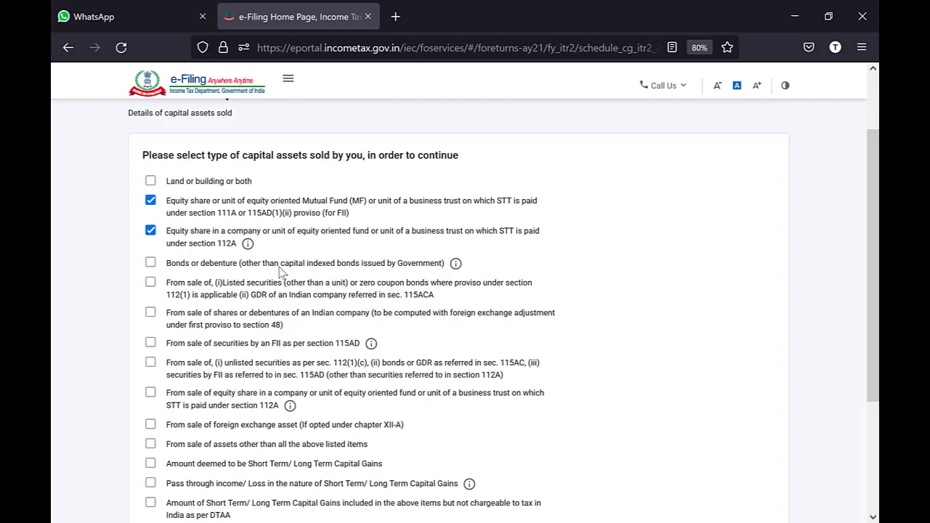
{"action": "left_click", "coordinate": [149, 263]}
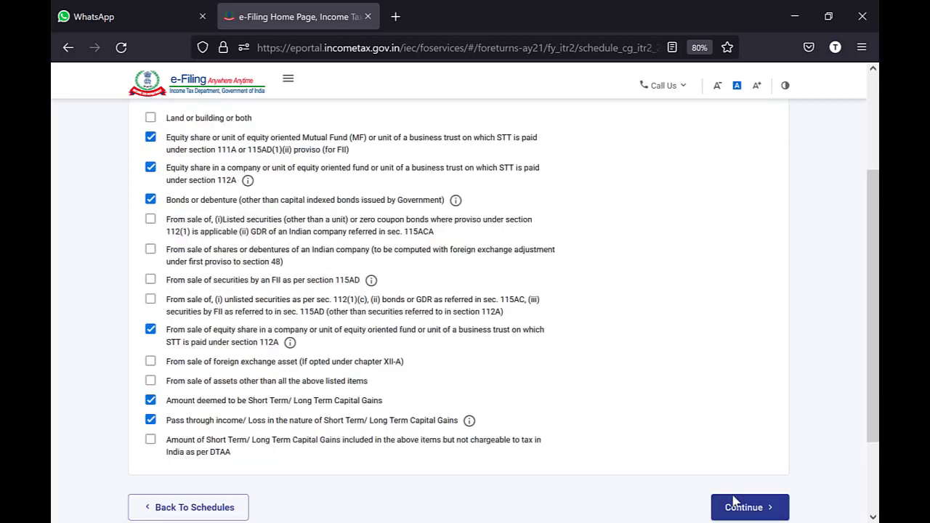
{"action": "left_click", "coordinate": [743, 502]}
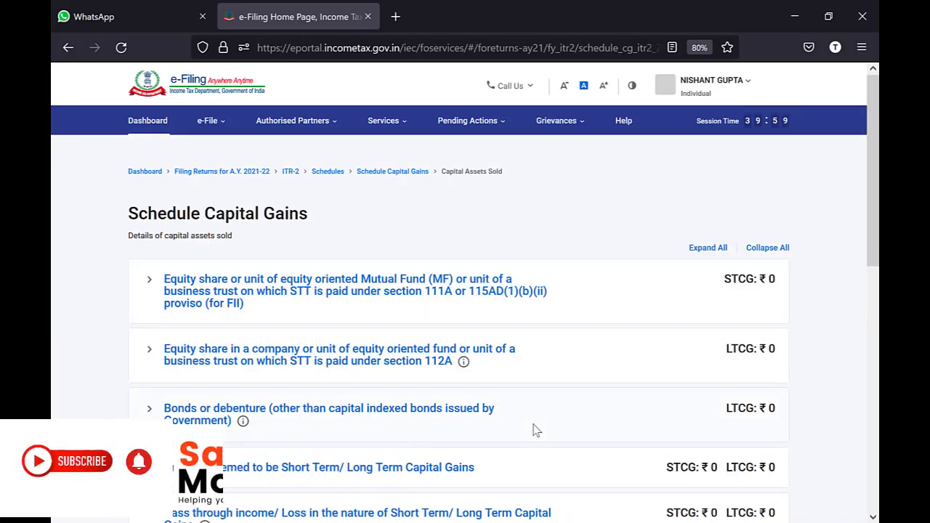
Add details for the STT-paid equity share category under section 111A or 115AD(1)(b)(ii), choosing Section 111A
{"action": "scroll", "coordinate": [534, 430], "scroll_direction": "down", "scroll_amount": 1}
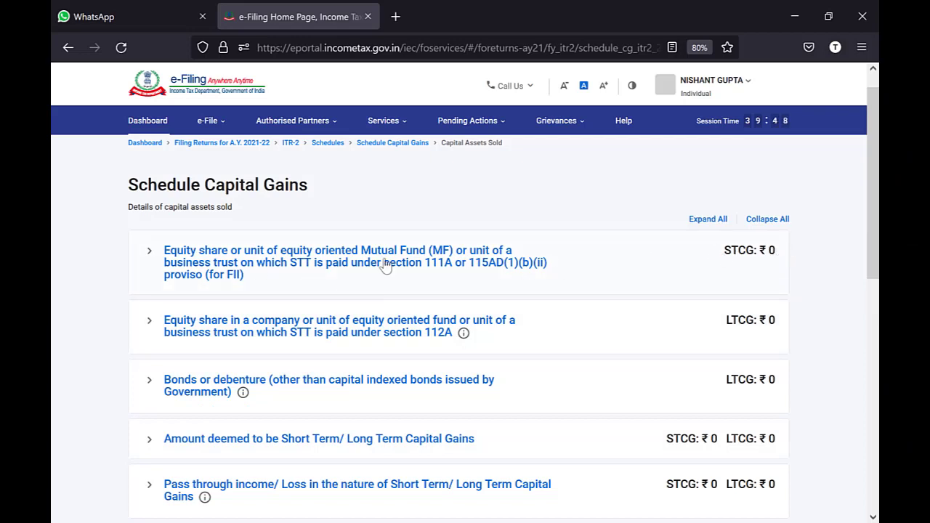
{"action": "left_click", "coordinate": [541, 263]}
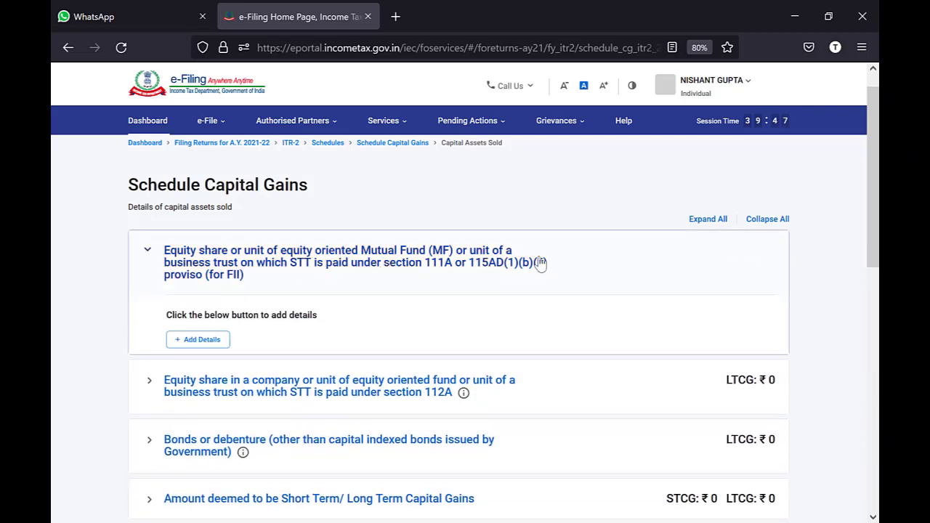
{"action": "left_click", "coordinate": [196, 341]}
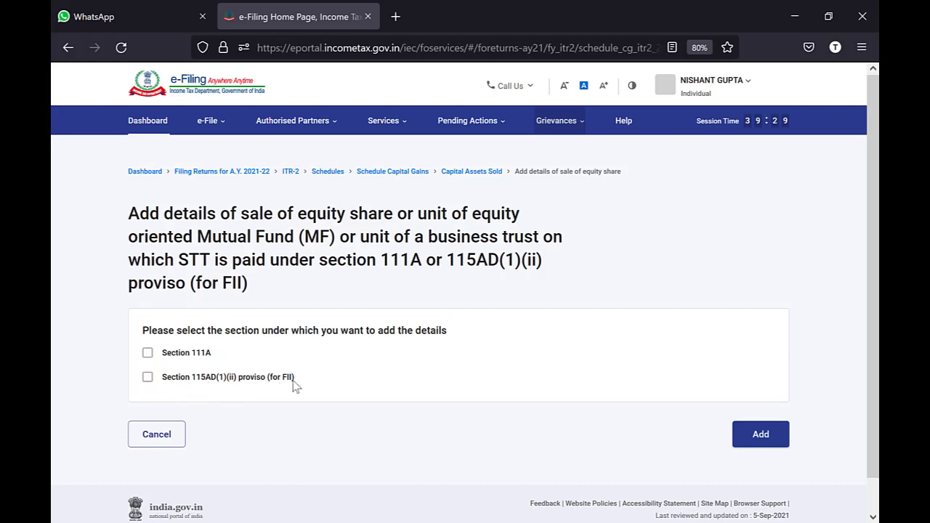
{"action": "left_click", "coordinate": [148, 356]}
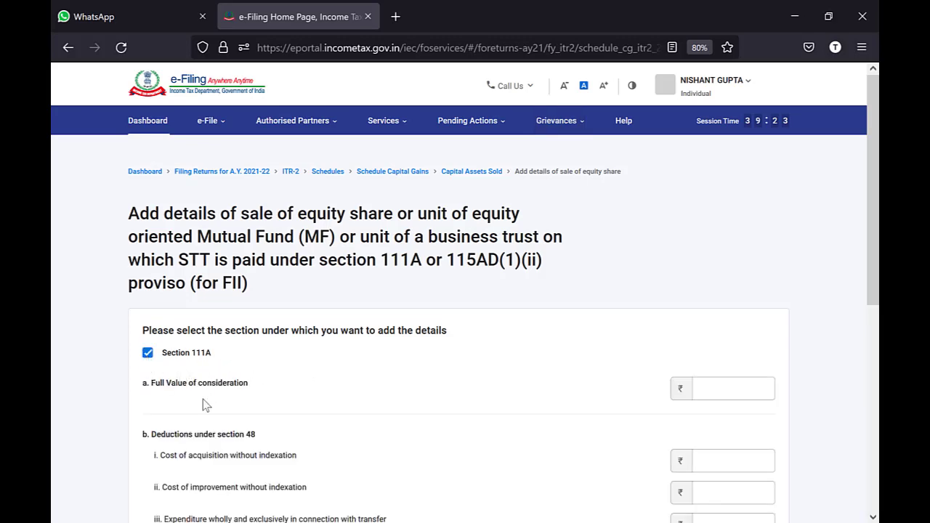
{"action": "scroll", "coordinate": [447, 521], "scroll_direction": "down", "scroll_amount": 5}
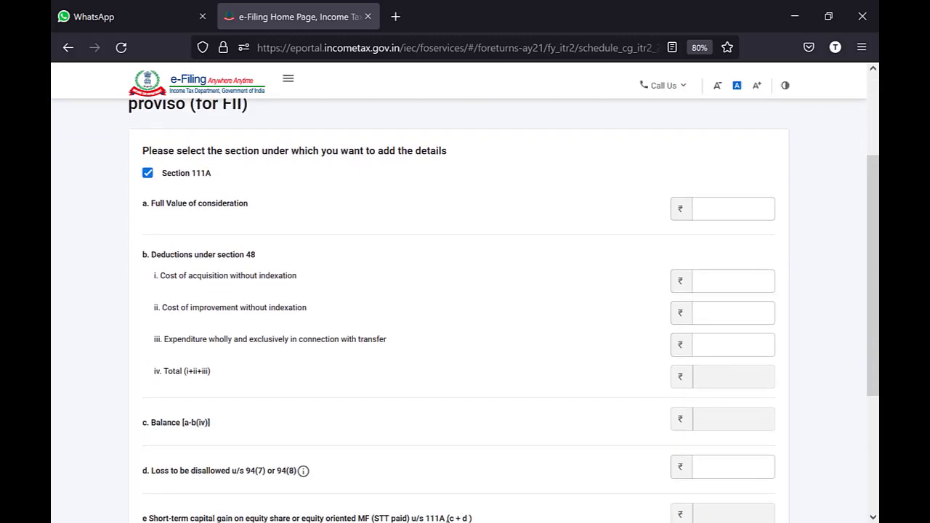
{"action": "scroll", "coordinate": [521, 371], "scroll_direction": "down", "scroll_amount": 1}
{"action": "scroll", "coordinate": [521, 370], "scroll_direction": "up", "scroll_amount": 1}
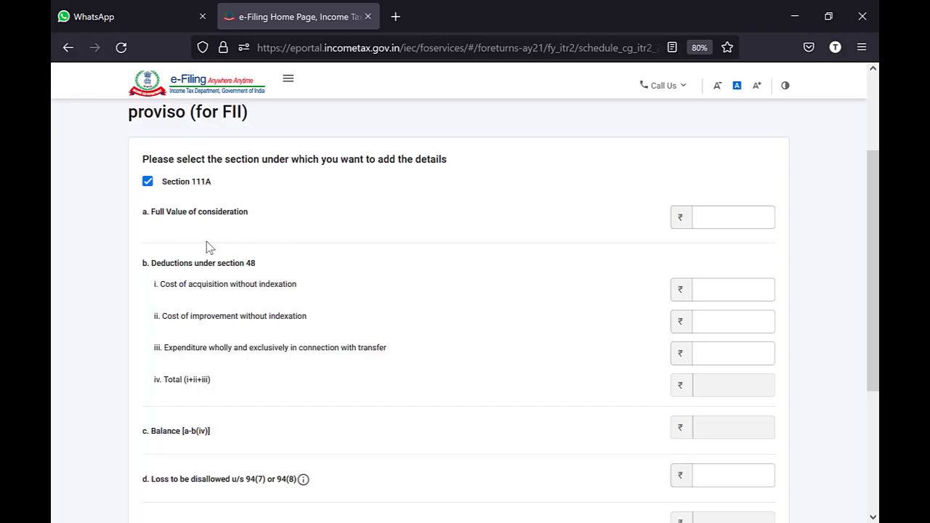
Check the short-term capital gain stocks in A3:A11 of the Excel capital gains sheet, and return to the e-Filing form
{"action": "key", "text": "alt+Tab"}
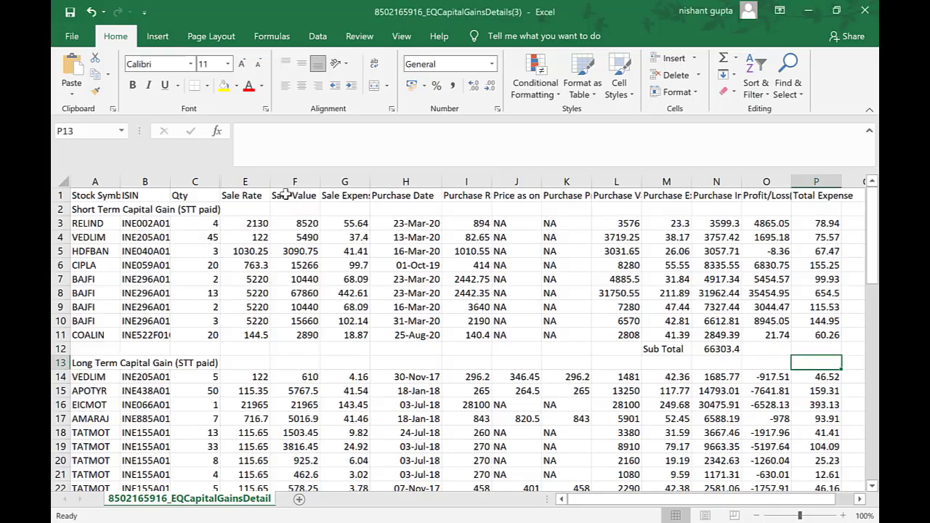
{"action": "left_click_drag", "start_coordinate": [88, 225], "coordinate": [96, 335]}
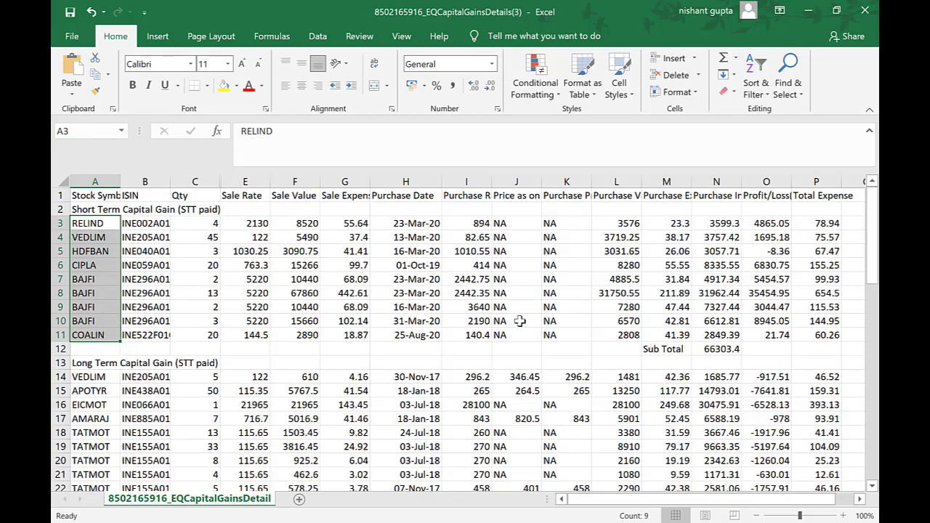
{"action": "key", "text": "alt+Tab"}
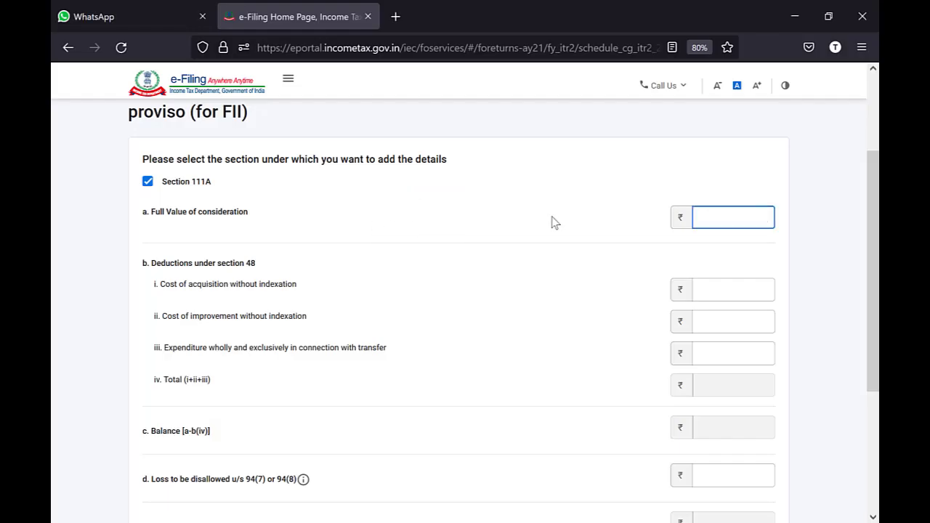
Switch to the Excel sheet and total the short-term Sale Value entries F3:F11 in cell F12 with a SUM formula
{"action": "key", "text": "alt+Tab"}
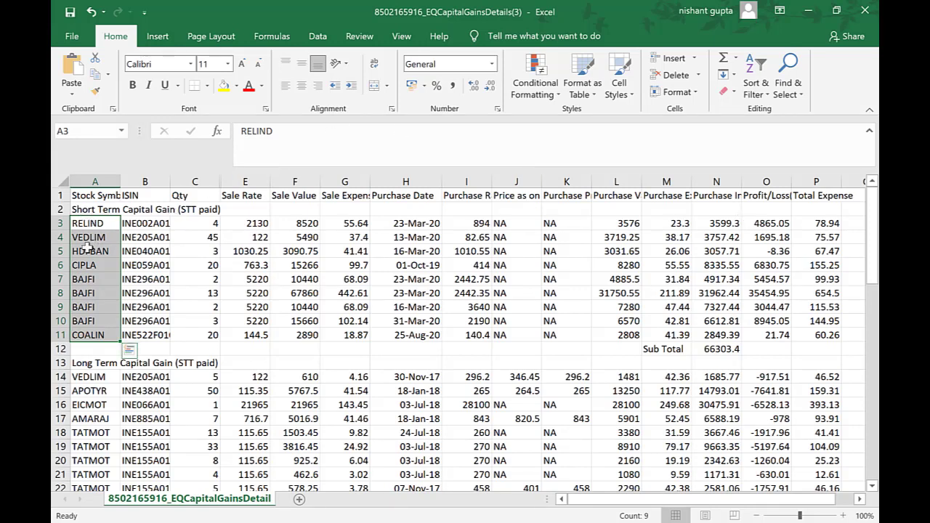
{"action": "left_click", "coordinate": [294, 194]}
{"action": "left_click", "coordinate": [294, 224]}
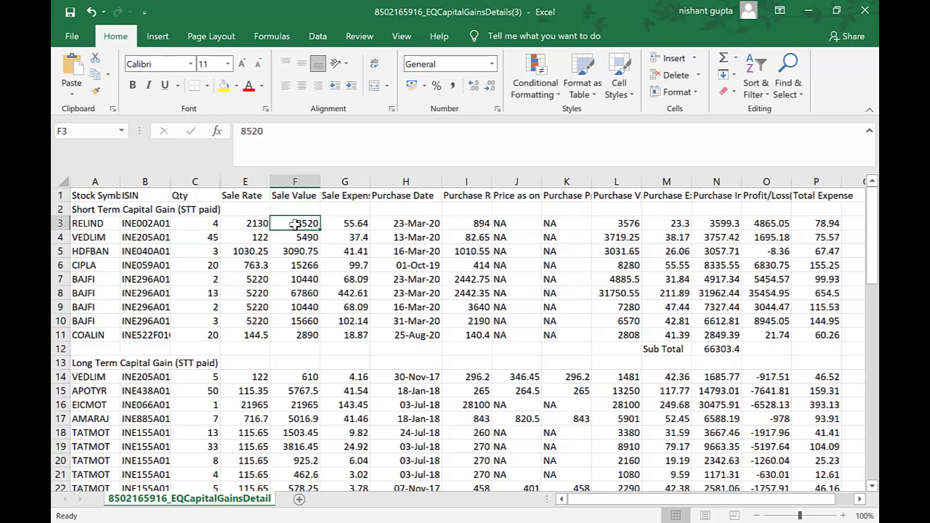
{"action": "left_click", "coordinate": [304, 349]}
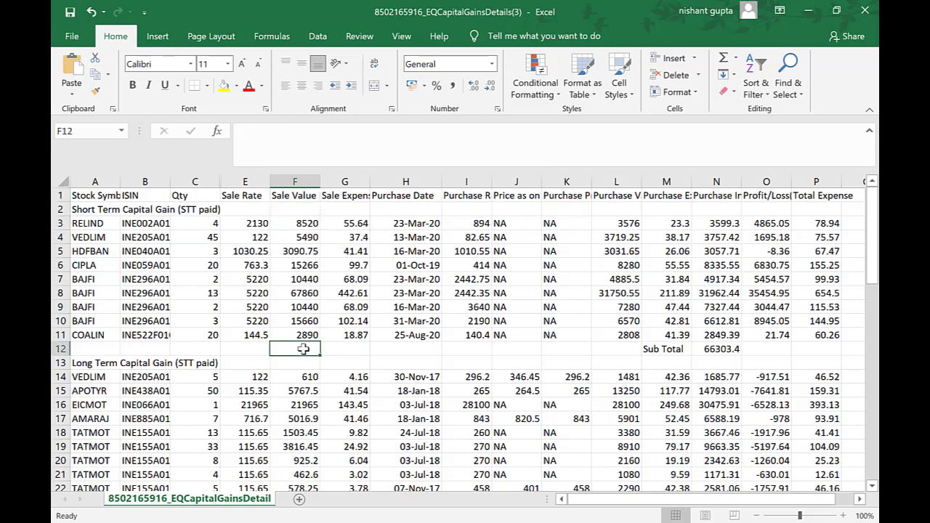
{"action": "type", "text": "=sum("}
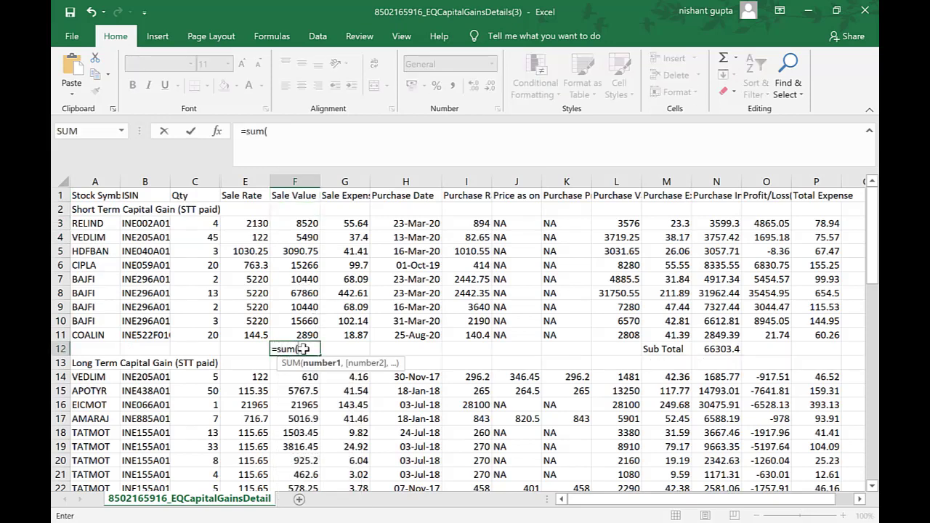
{"action": "key", "text": "Up"}
{"action": "key", "text": "shift+Up"}
{"action": "key", "text": "shift+Up"}
{"action": "key", "text": "shift+Up"}
{"action": "key", "text": "shift+Up"}
{"action": "key", "text": "shift+Up"}
{"action": "key", "text": "shift+Up"}
{"action": "key", "text": "shift+Up"}
{"action": "key", "text": "shift+Up"}
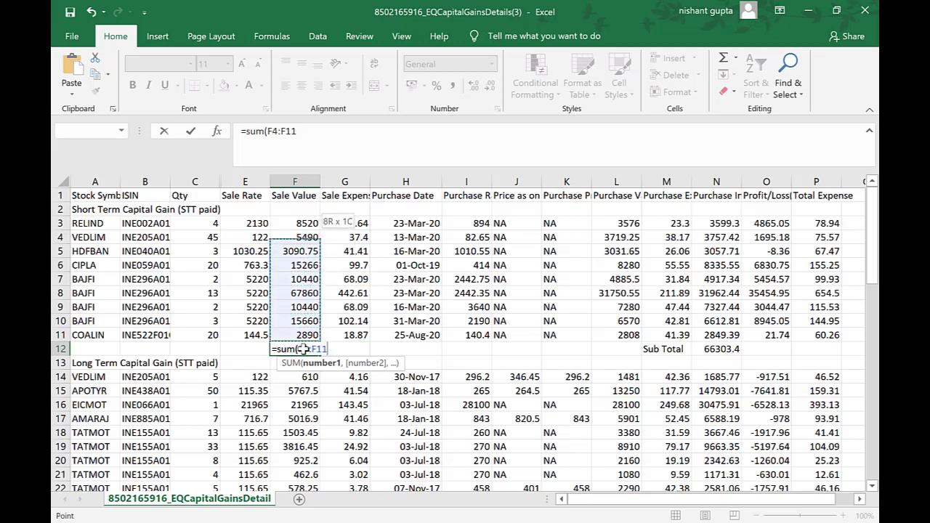
{"action": "type", "text": ")"}
{"action": "key", "text": "Return"}
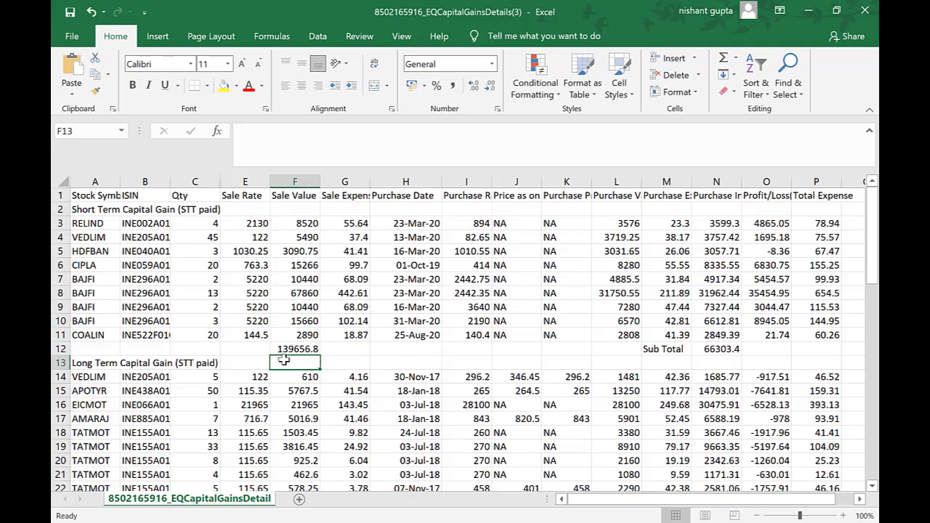
Switch to the e-Filing form and enter 13,96,568 as the Section 111A Full Value of consideration
{"action": "key", "text": "alt+Tab"}
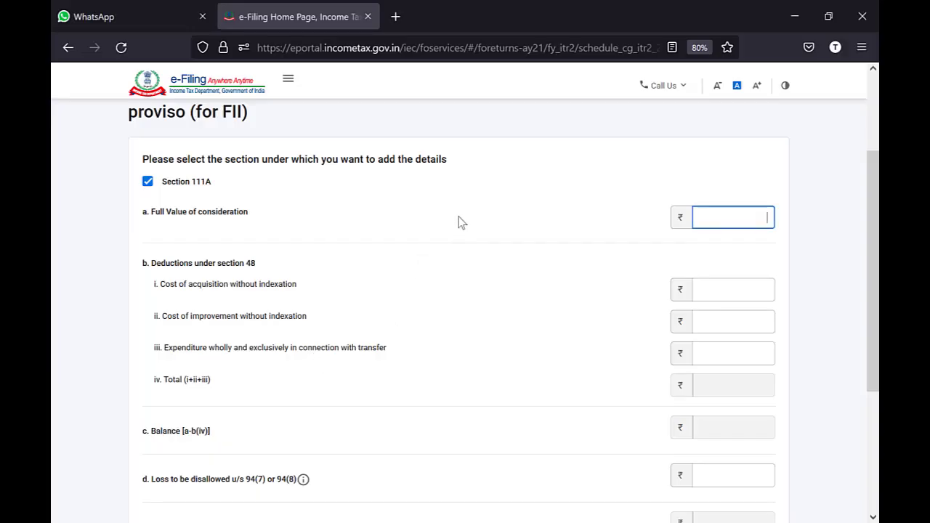
{"action": "type", "text": "13,"}
{"action": "type", "text": "96,56"}
{"action": "type", "text": "8"}
{"action": "key", "text": "Tab"}
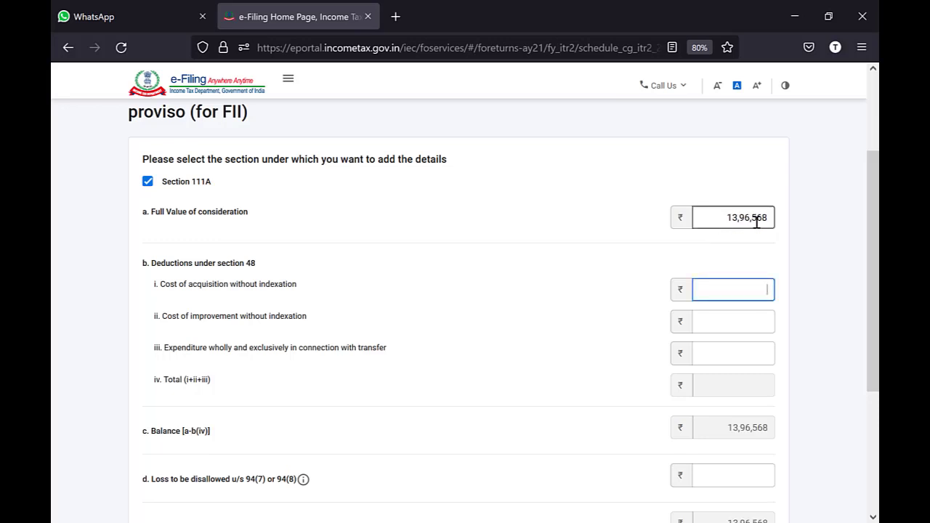
Correct the Section 111A Full Value of consideration to 1,39,656
{"action": "left_click_drag", "start_coordinate": [770, 216], "coordinate": [673, 211]}
{"action": "type", "text": "139"}
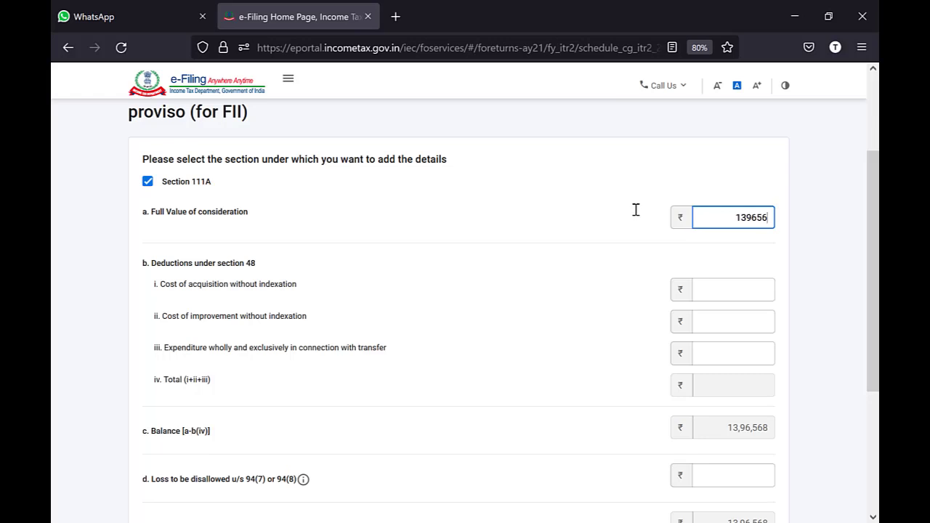
{"action": "key", "text": "Tab"}
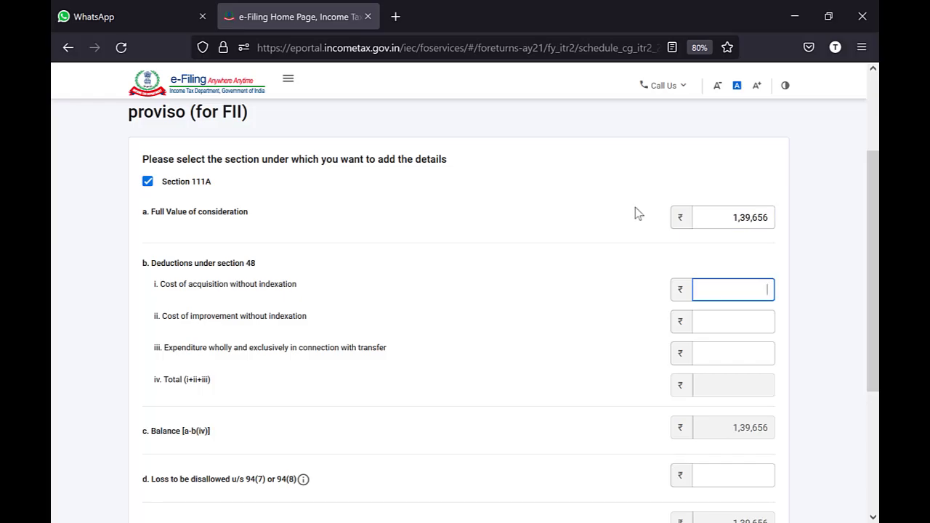
Switch to the Excel sheet and total the short-term Purchase Value entries L3:L11 in cell L12 with a SUM formula
{"action": "key", "text": "alt+Tab"}
{"action": "key", "text": "alt+Tab"}
{"action": "key", "text": "alt+Tab"}
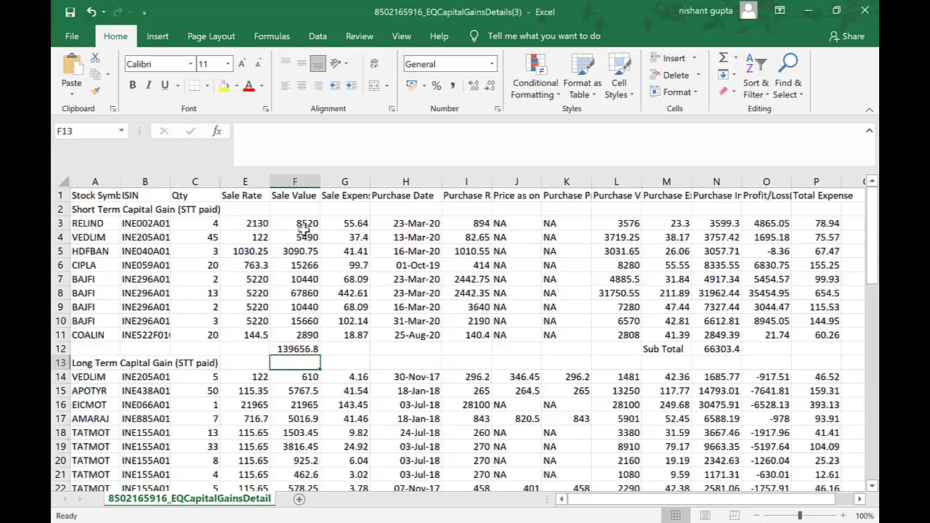
{"action": "key", "text": "alt+Tab"}
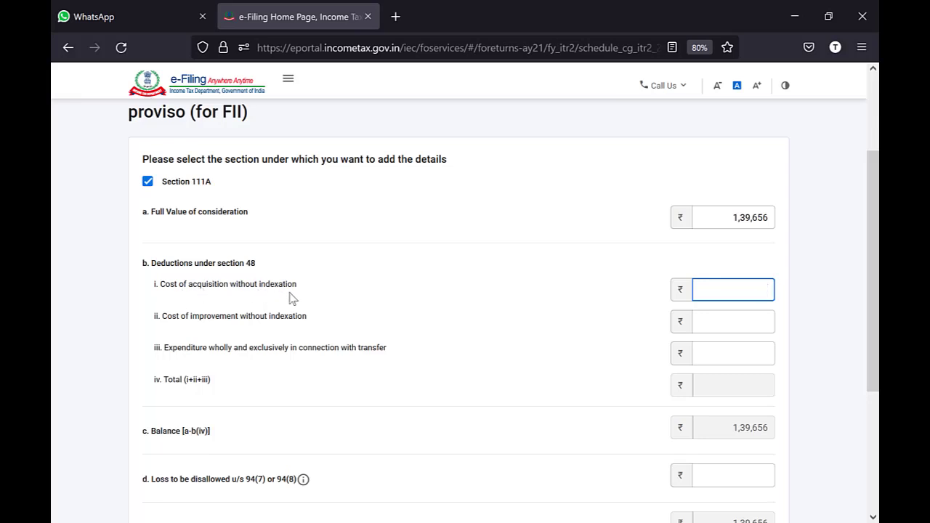
{"action": "key", "text": "alt+Tab"}
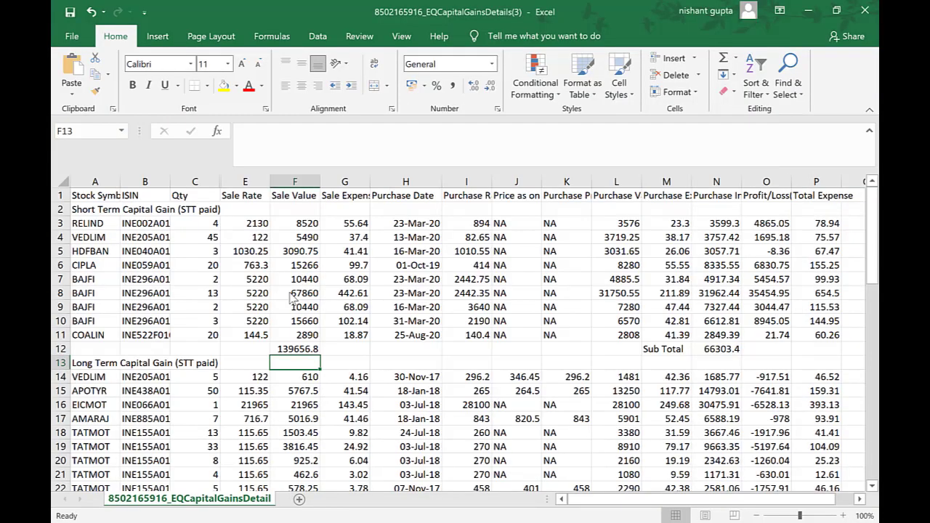
{"action": "left_click", "coordinate": [476, 198]}
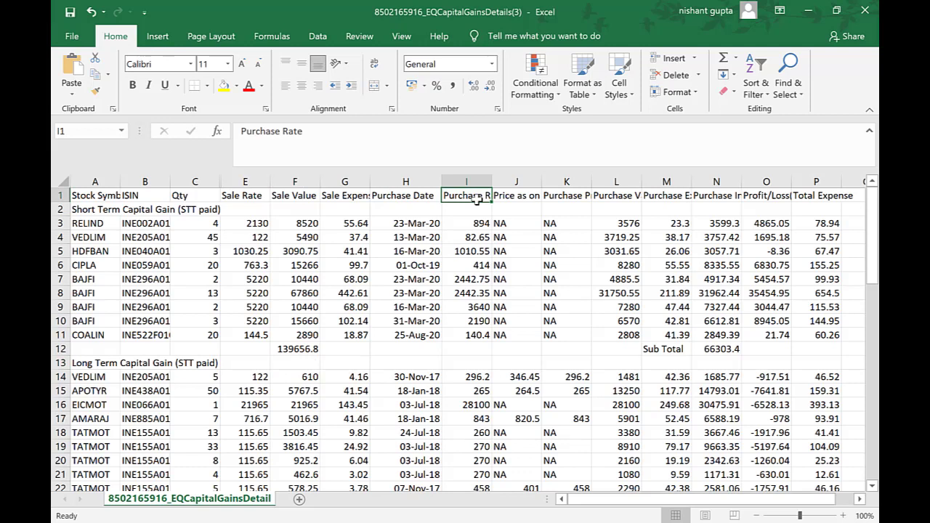
{"action": "key", "text": "Right"}
{"action": "key", "text": "Right"}
{"action": "key", "text": "Right"}
{"action": "key", "text": "Right"}
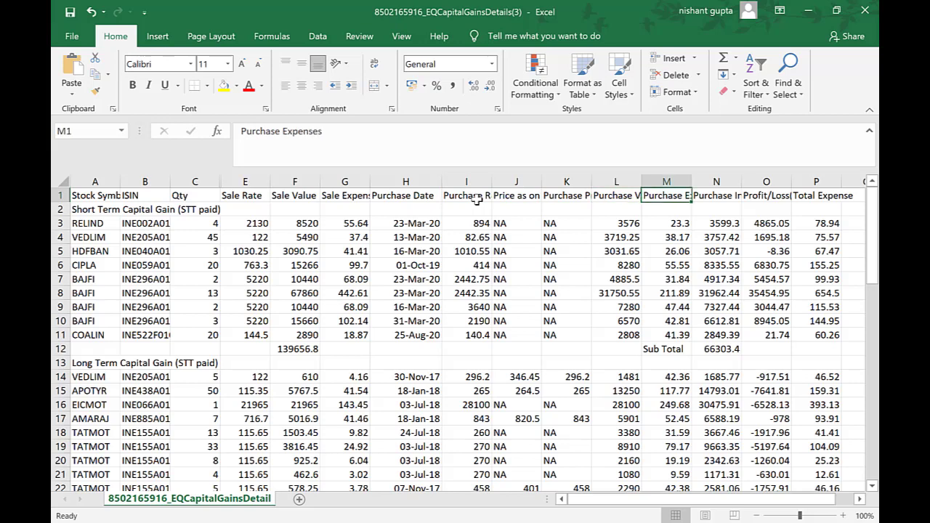
{"action": "key", "text": "Left"}
{"action": "key", "text": "Down"}
{"action": "key", "text": "Down"}
{"action": "key", "text": "Down"}
{"action": "key", "text": "Down"}
{"action": "key", "text": "Down"}
{"action": "key", "text": "Down"}
{"action": "key", "text": "Down"}
{"action": "key", "text": "Down"}
{"action": "key", "text": "Down"}
{"action": "key", "text": "Down"}
{"action": "key", "text": "Down"}
{"action": "type", "text": "=sum("}
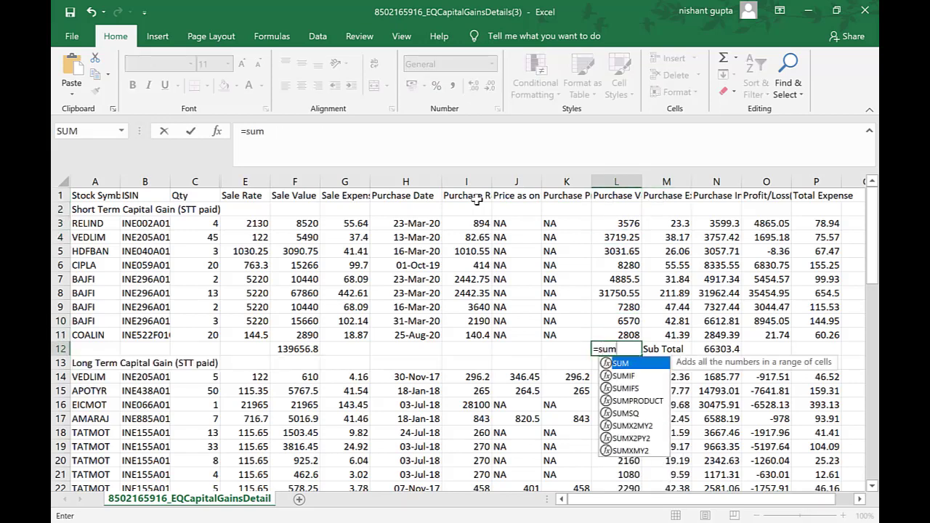
{"action": "key", "text": "Up"}
{"action": "key", "text": "Up"}
{"action": "key", "text": "shift+Up"}
{"action": "key", "text": "Down"}
{"action": "key", "text": "shift+Up"}
{"action": "key", "text": "shift+Up"}
{"action": "key", "text": "shift+Up"}
{"action": "key", "text": "shift+Up"}
{"action": "key", "text": "shift+Up"}
{"action": "key", "text": "shift+Up"}
{"action": "key", "text": "shift+Up"}
{"action": "key", "text": "shift+Up"}
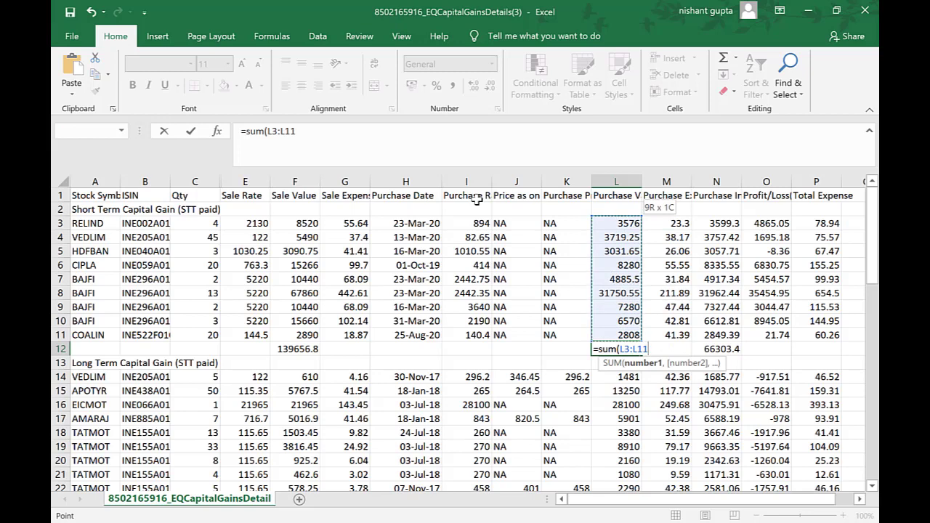
{"action": "key", "text": "Return"}
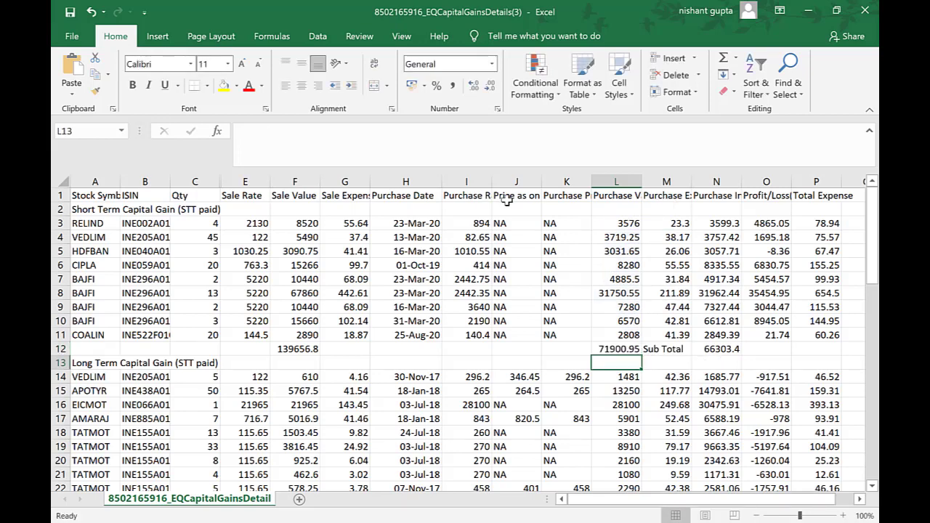
Switch to the e-Filing form and enter 71,900 as cost of acquisition and 0 as cost of improvement without indexation
{"action": "key", "text": "alt+Tab"}
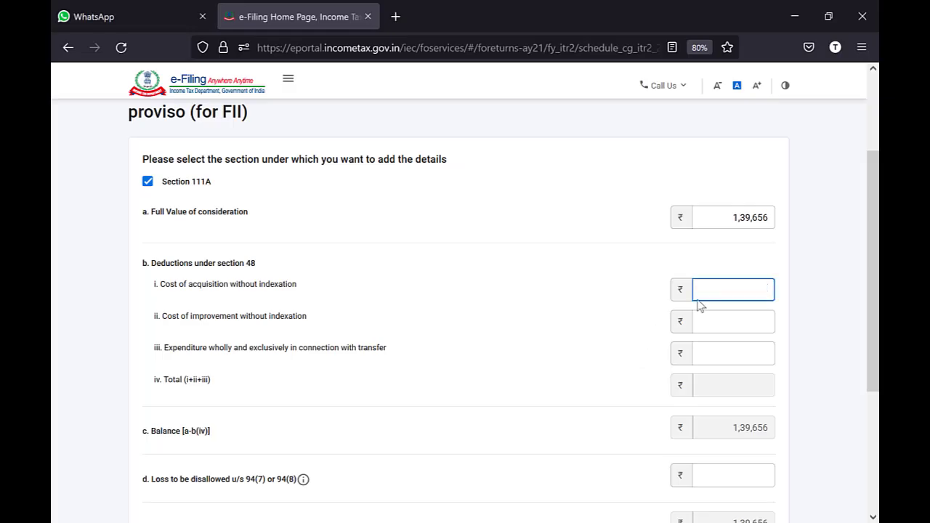
{"action": "type", "text": "71900"}
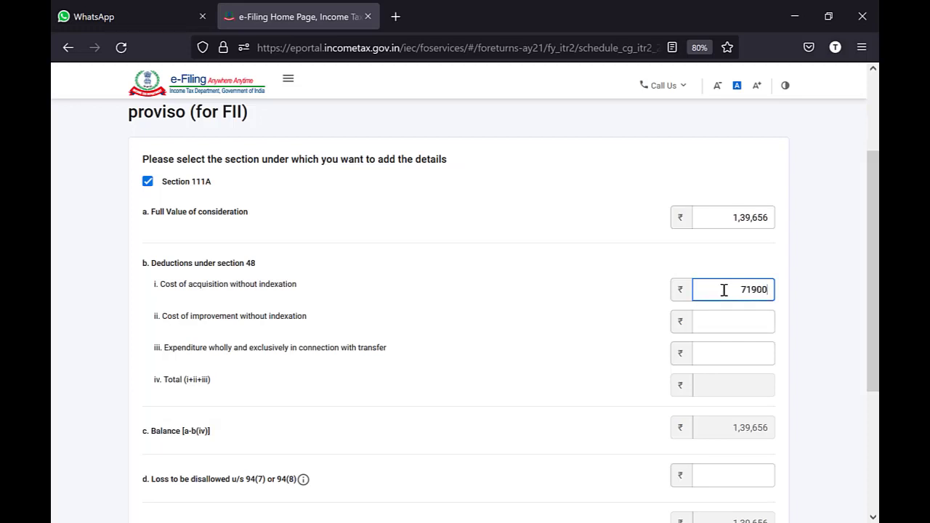
{"action": "key", "text": "Tab"}
{"action": "key", "text": "alt+Tab"}
{"action": "key", "text": "alt+Tab"}
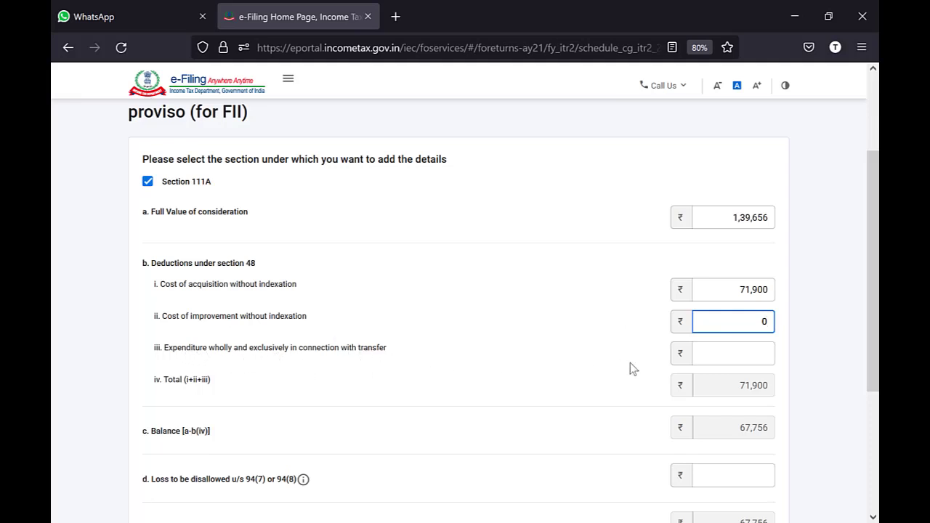
Switch to the Excel sheet and total the short-term Total Expense entries P3:P11 in cell P12 with a SUM formula
{"action": "key", "text": "alt+Tab"}
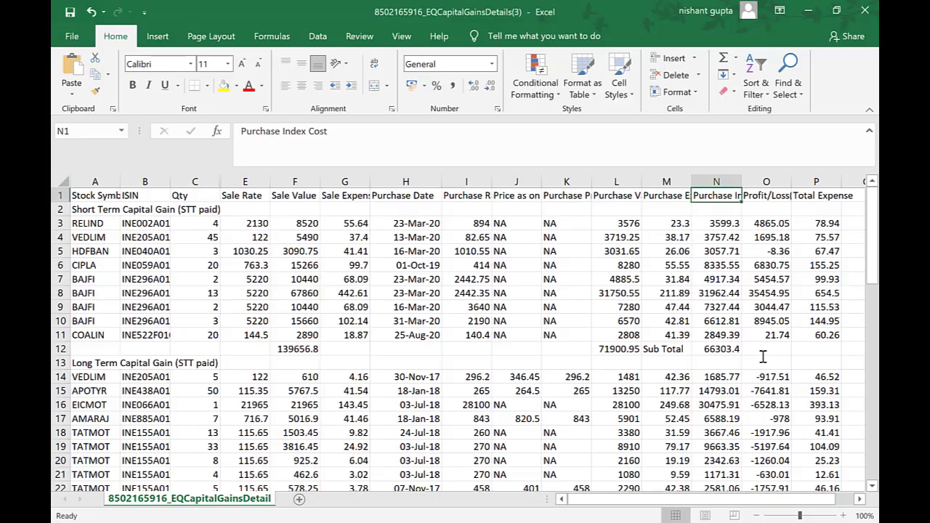
{"action": "left_click", "coordinate": [828, 225]}
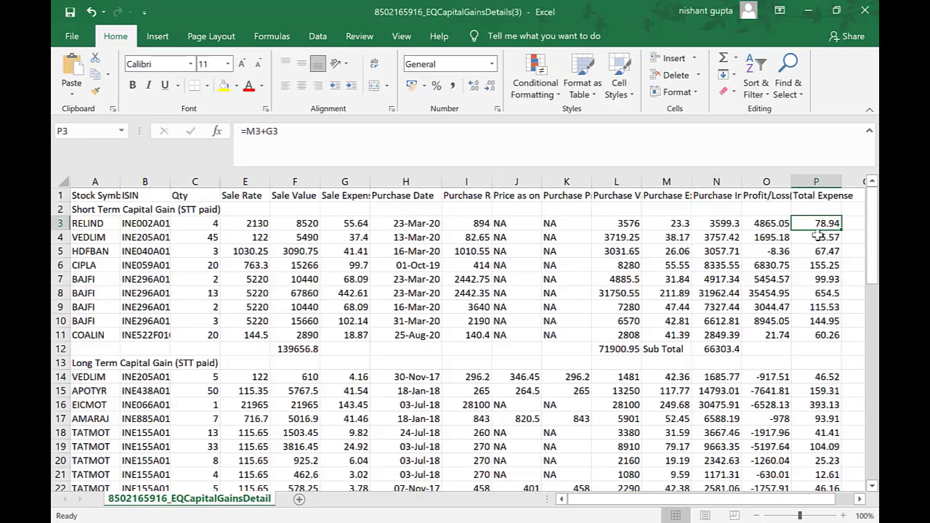
{"action": "left_click", "coordinate": [824, 348]}
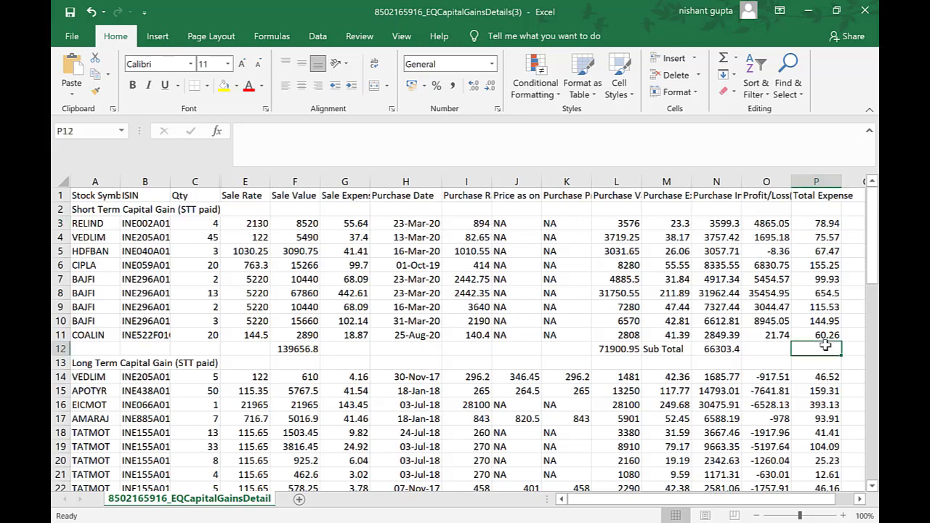
{"action": "type", "text": "=sum("}
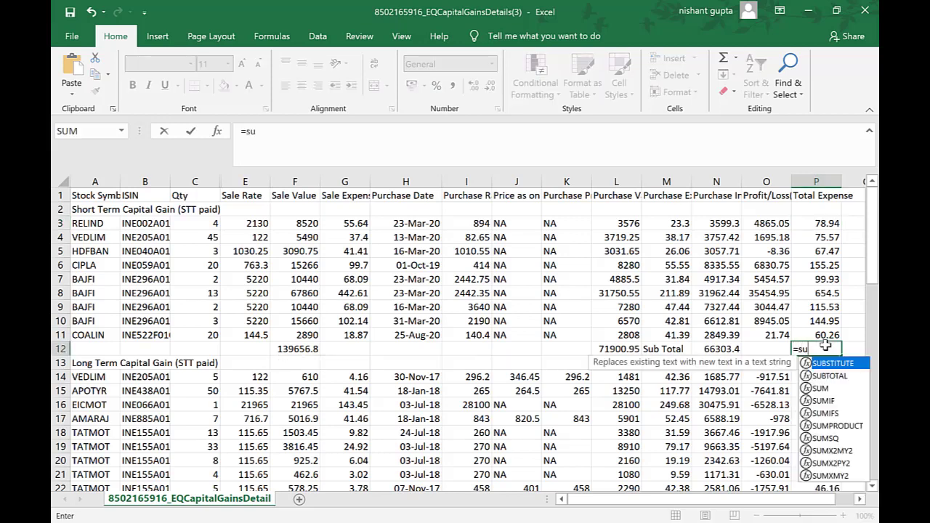
{"action": "key", "text": "Up"}
{"action": "key", "text": "shift+Up"}
{"action": "key", "text": "shift+Up"}
{"action": "key", "text": "shift+Up"}
{"action": "key", "text": "shift+Up"}
{"action": "key", "text": "shift+Up"}
{"action": "key", "text": "shift+Up"}
{"action": "key", "text": "shift+Up"}
{"action": "key", "text": "shift+Up"}
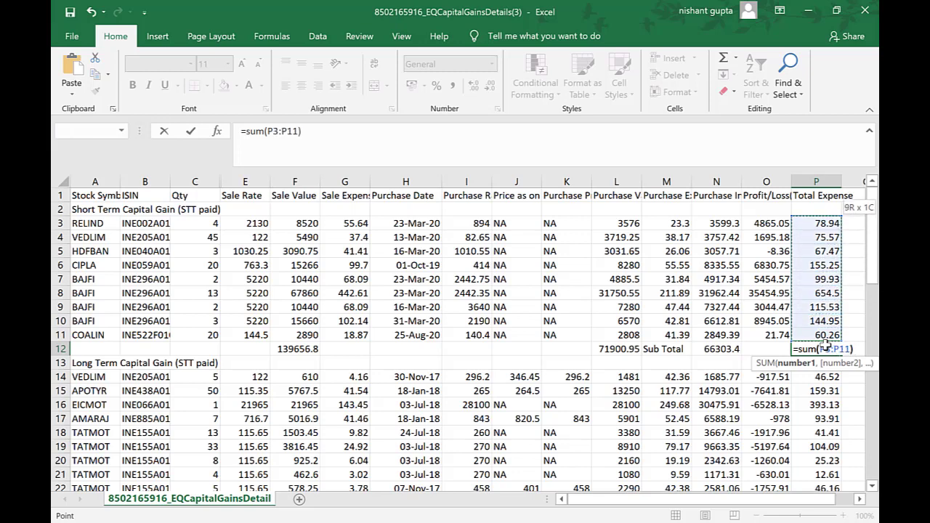
{"action": "key", "text": "Return"}
Switch to the e-Filing form and enter 1,452 as transfer expenditure and 0 as loss to be disallowed u/s 94(7) or 94(8)
{"action": "key", "text": "alt+Tab"}
{"action": "type", "text": "1,4"}
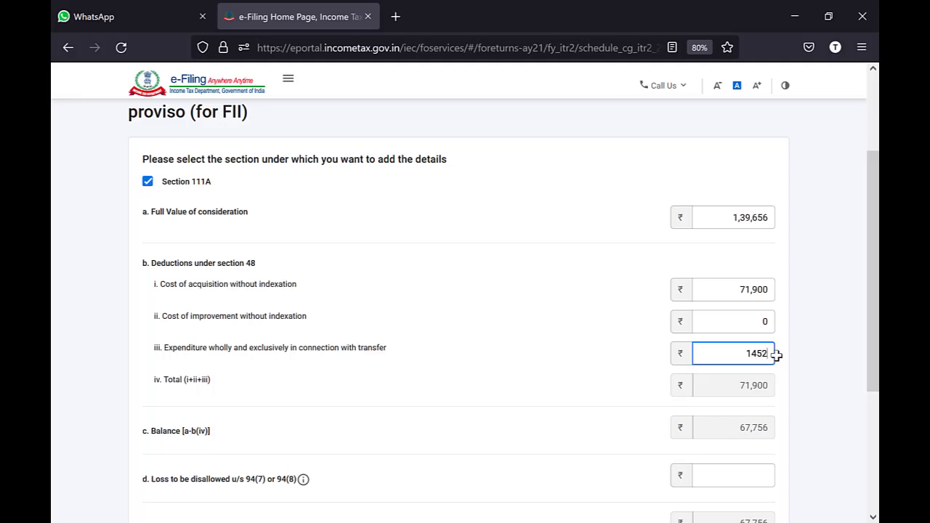
{"action": "type", "text": "52"}
{"action": "key", "text": "Tab"}
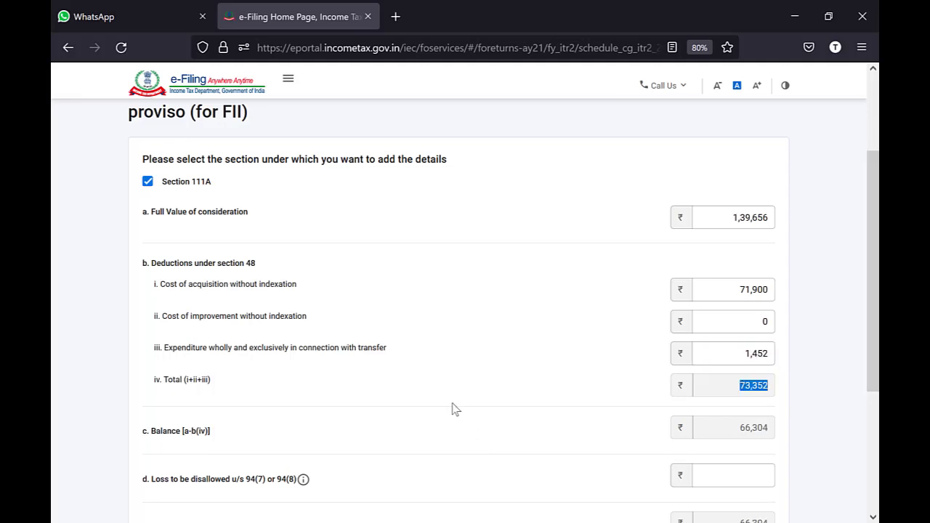
{"action": "scroll", "coordinate": [453, 409], "scroll_direction": "down", "scroll_amount": 2}
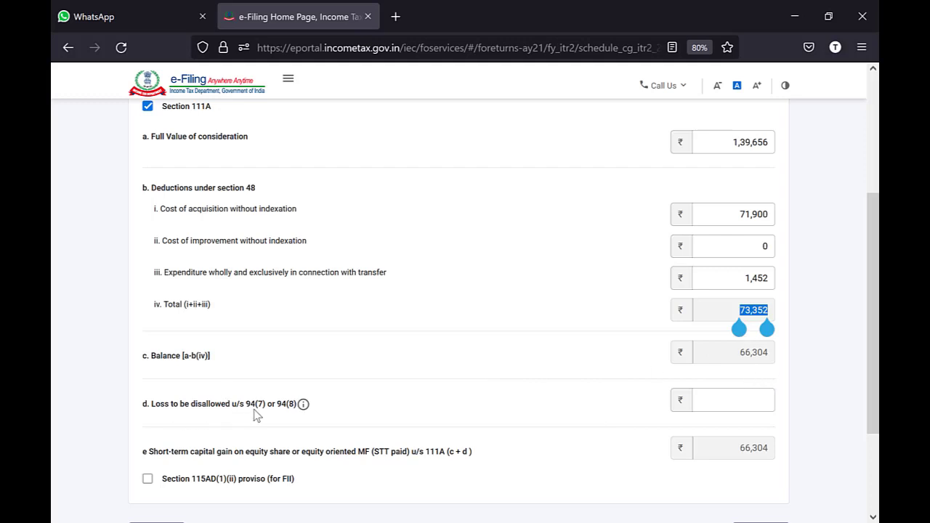
{"action": "left_click", "coordinate": [706, 404]}
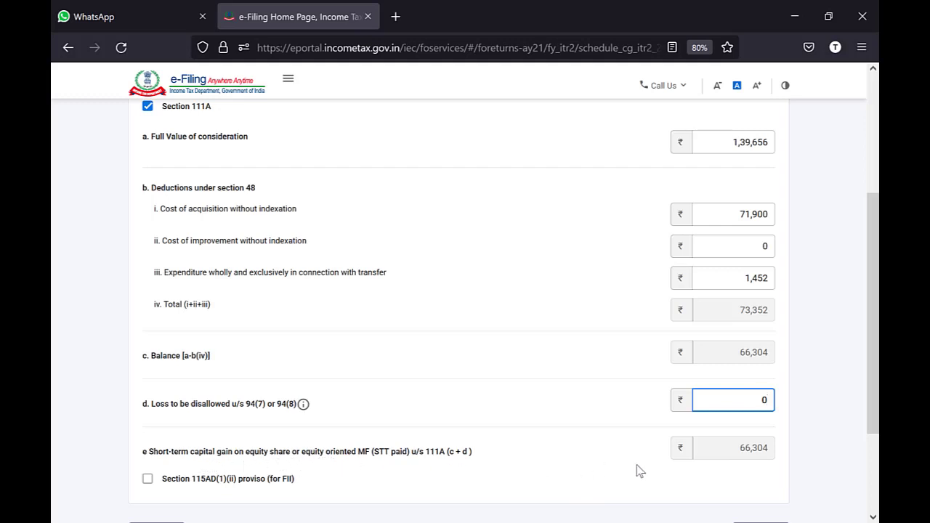
Switch to the Excel sheet, widen the Purchase Index Cost column to fit, and check the short-term Sub Total in N12
{"action": "key", "text": "alt+Tab"}
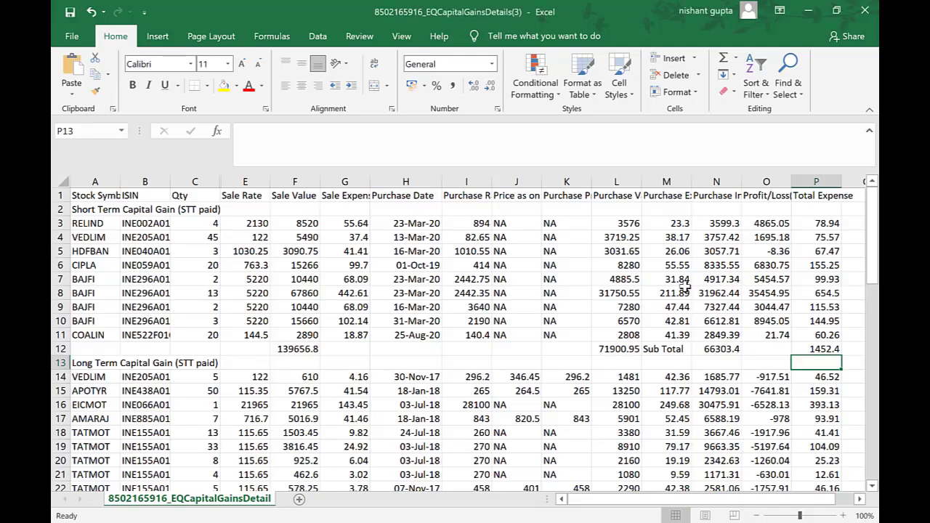
{"action": "left_click", "coordinate": [708, 350]}
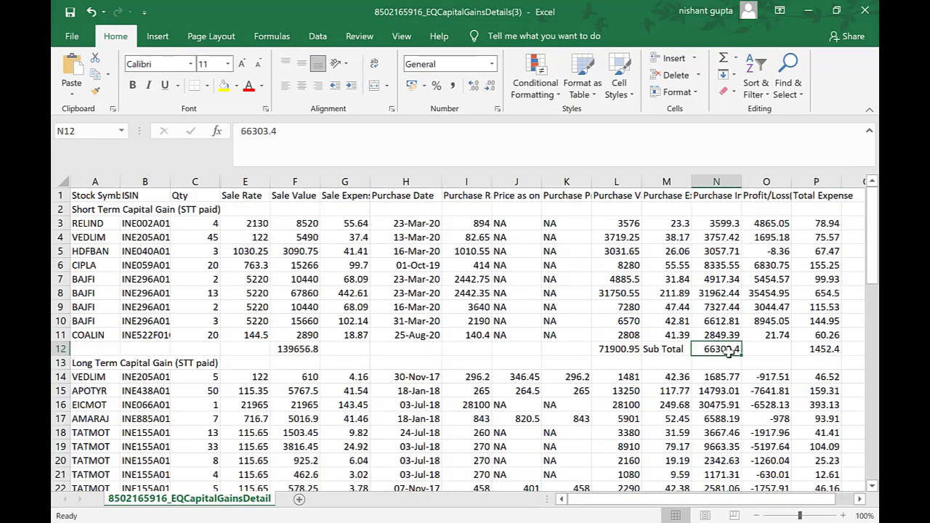
{"action": "double_click", "coordinate": [744, 181]}
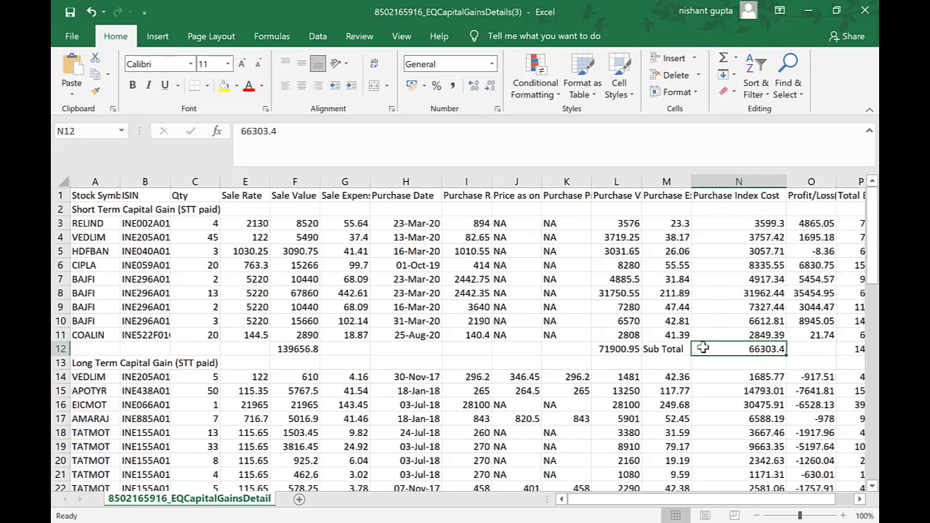
{"action": "left_click_drag", "start_coordinate": [819, 223], "coordinate": [819, 237]}
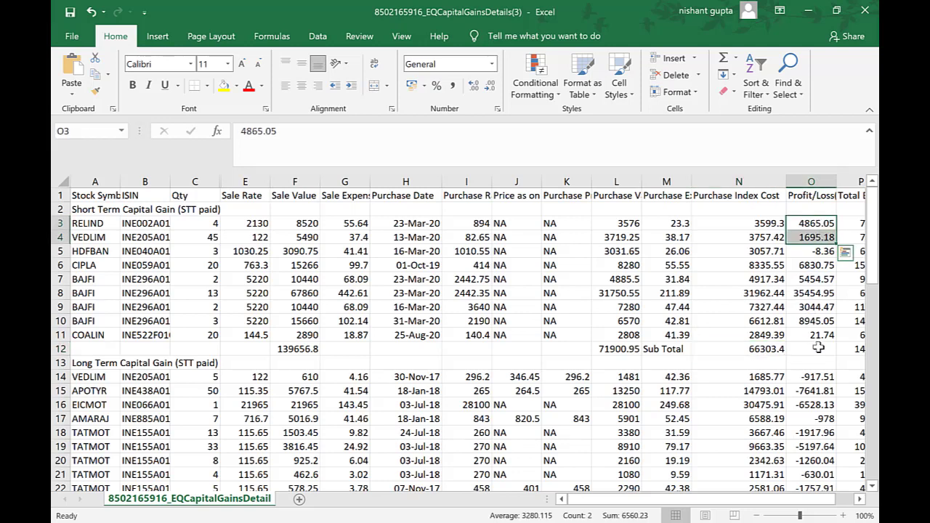
{"action": "left_click", "coordinate": [756, 350]}
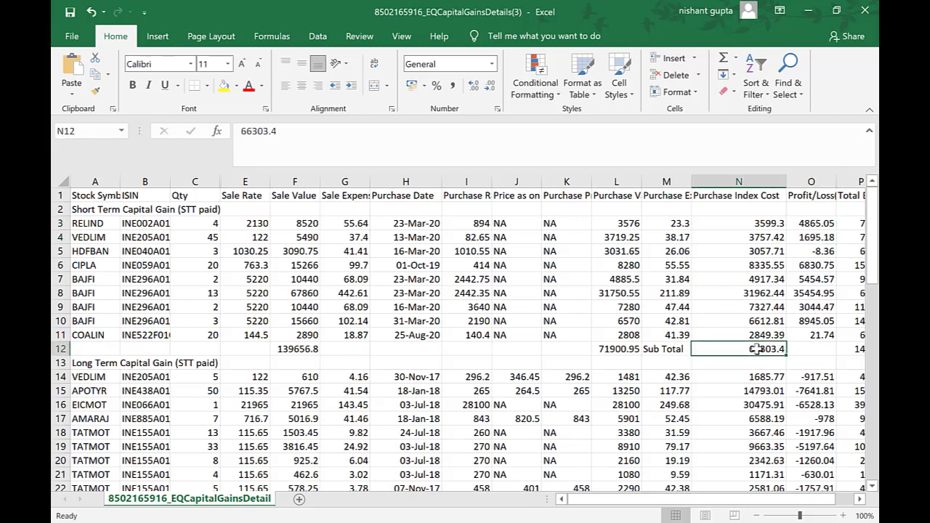
Total the short-term Profit/Loss entries O3:O11 in cell O12 with a SUM formula
{"action": "left_click", "coordinate": [821, 349]}
{"action": "type", "text": "=sum("}
{"action": "key", "text": "Up"}
{"action": "key", "text": "shift+Up"}
{"action": "key", "text": "shift+Up"}
{"action": "key", "text": "shift+Up"}
{"action": "key", "text": "shift+Up"}
{"action": "key", "text": "shift+Up"}
{"action": "key", "text": "shift+Up"}
{"action": "key", "text": "shift+Up"}
{"action": "key", "text": "shift+Up"}
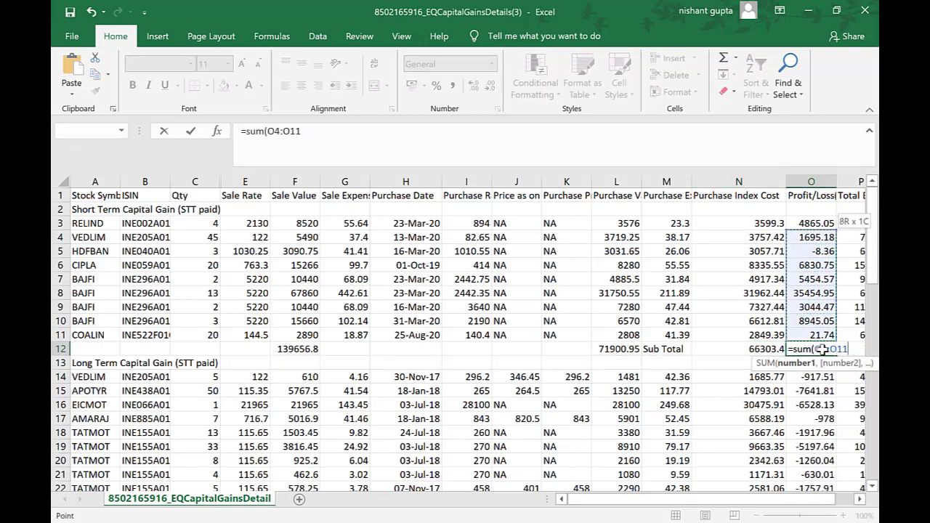
{"action": "key", "text": "Return"}
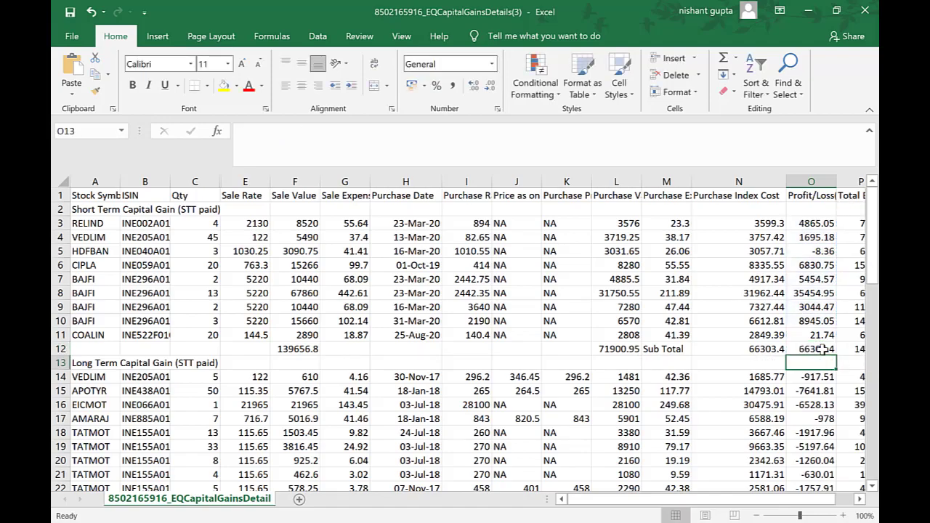
Return to the e-Filing form and add the completed Section 111A details to the capital gains schedule
{"action": "left_click", "coordinate": [756, 350]}
{"action": "key", "text": "alt+Tab"}
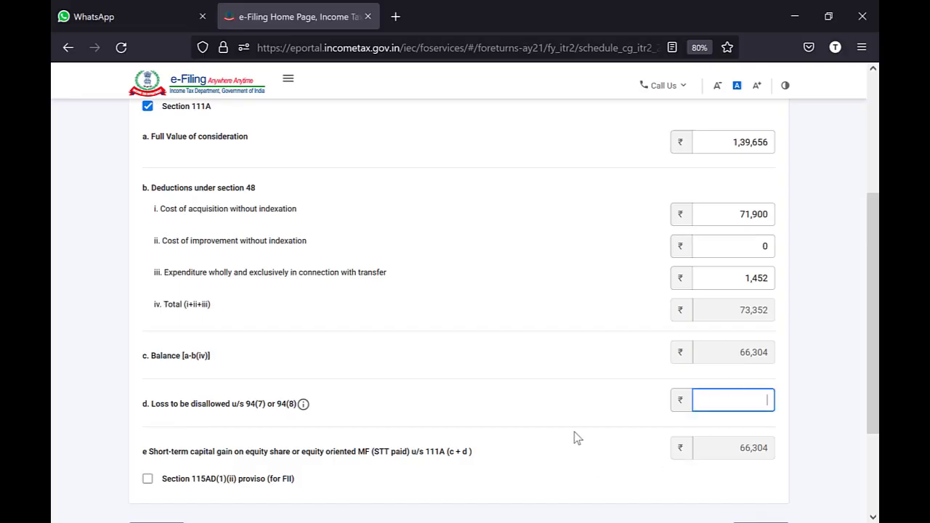
{"action": "scroll", "coordinate": [574, 432], "scroll_direction": "down", "scroll_amount": 2}
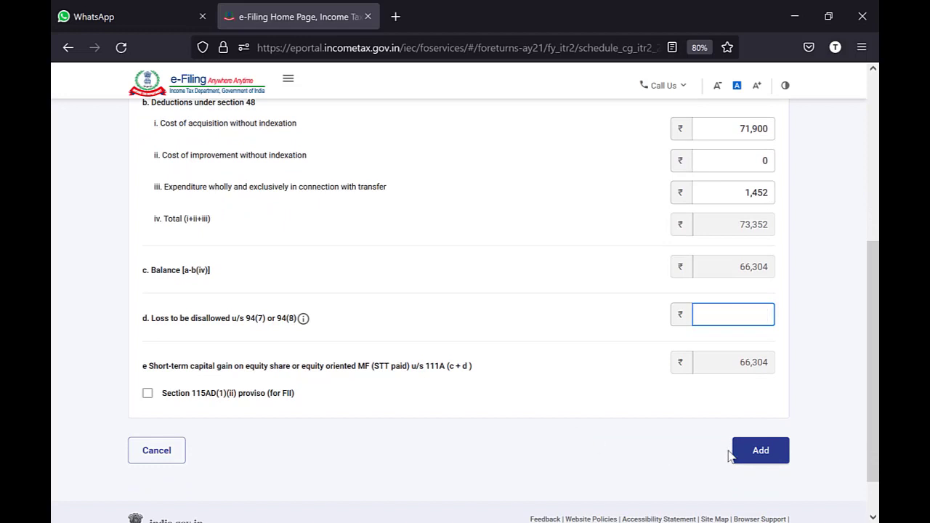
{"action": "left_click", "coordinate": [760, 452]}
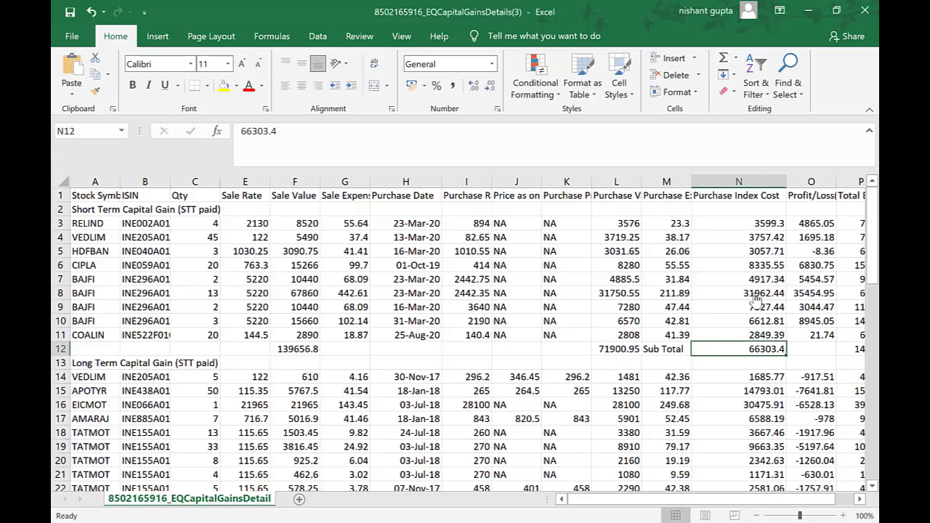
In the e-Filing capital gains schedule, start adding details for the STT-paid equity share category under section 112A
{"action": "key", "text": "alt+Tab"}
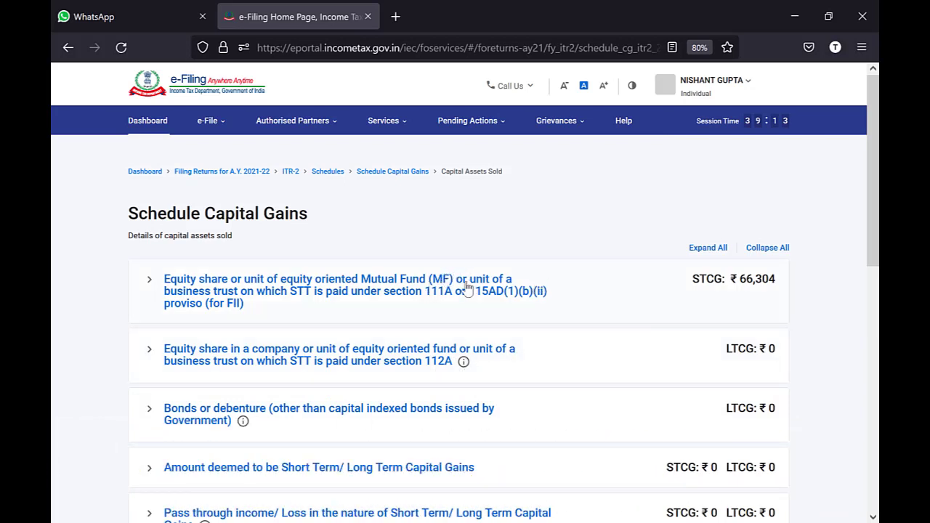
{"action": "key", "text": "alt+Tab"}
{"action": "left_click", "coordinate": [275, 357]}
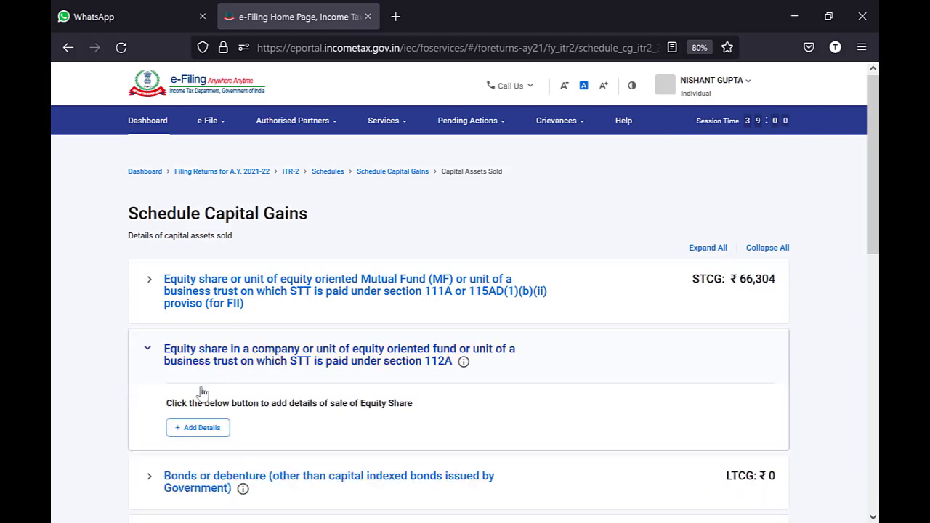
{"action": "left_click", "coordinate": [201, 429]}
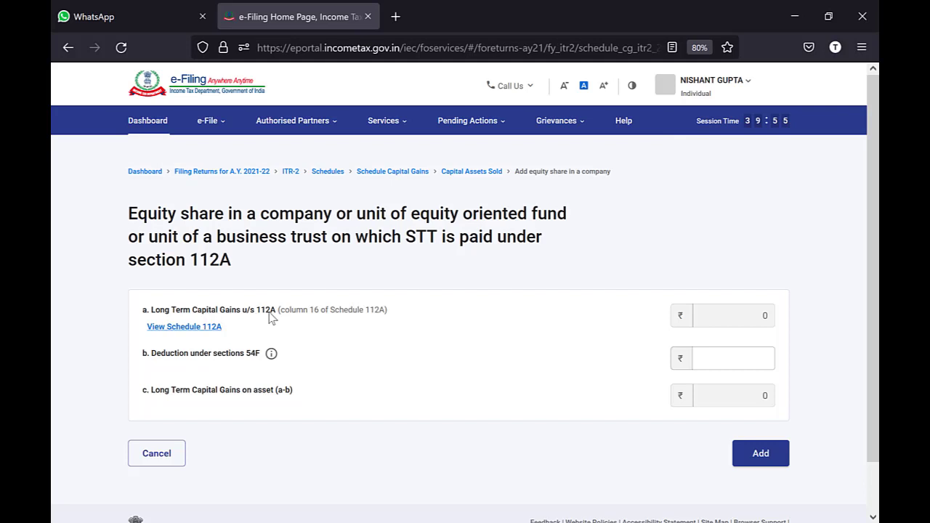
Open Schedule 112A and start a new share/unit entry with Share/Unit acquired set to On or before 31st January, 2018
{"action": "left_click", "coordinate": [185, 327]}
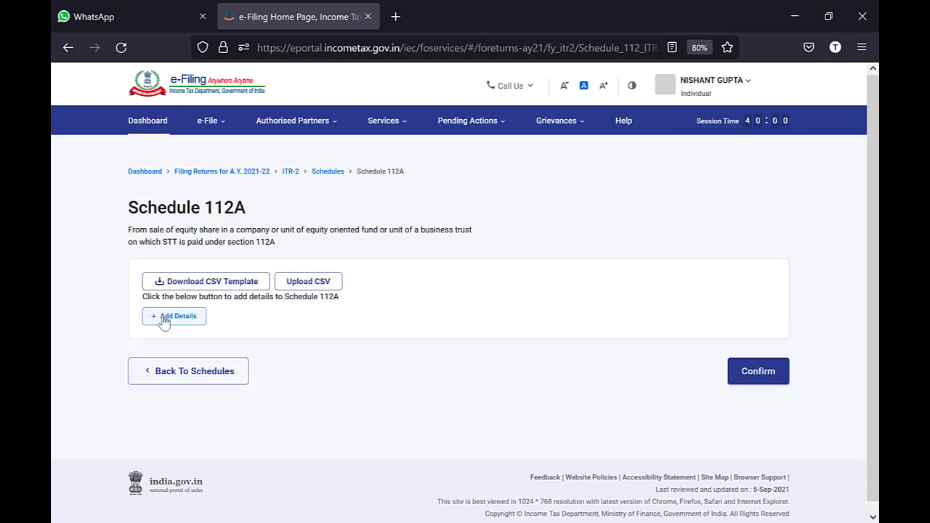
{"action": "left_click", "coordinate": [161, 319]}
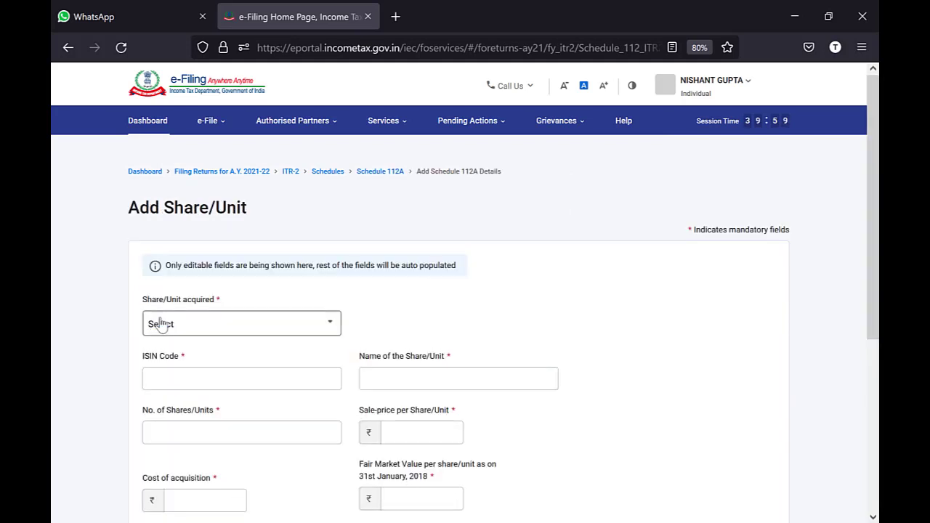
{"action": "left_click", "coordinate": [331, 431]}
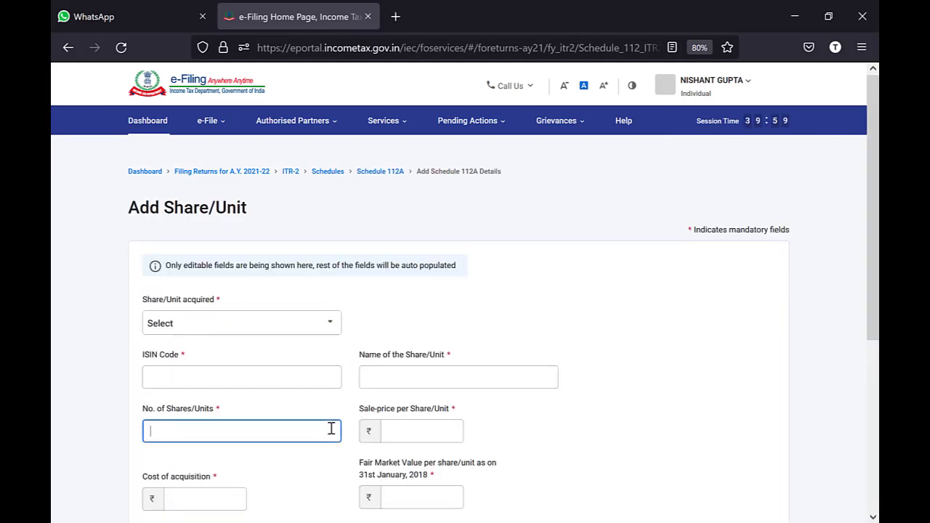
{"action": "scroll", "coordinate": [330, 428], "scroll_direction": "down", "scroll_amount": 2}
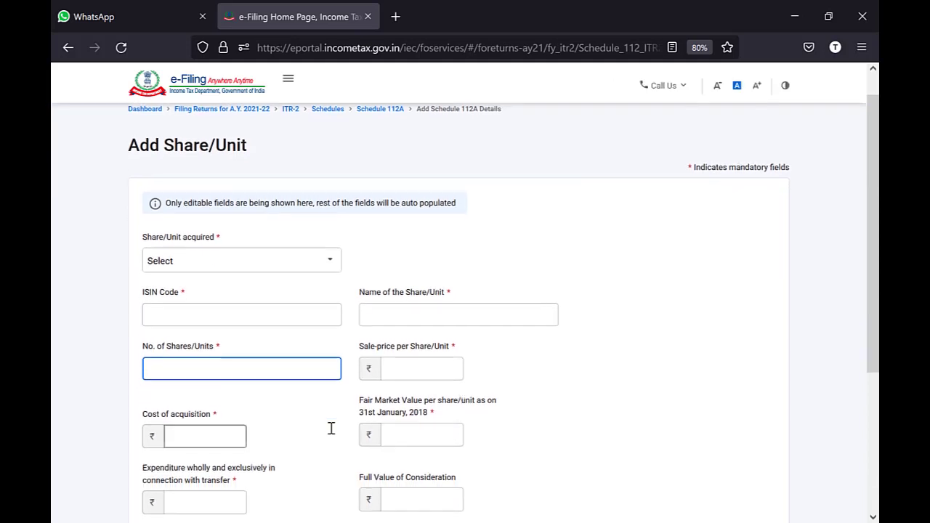
{"action": "left_click", "coordinate": [230, 262]}
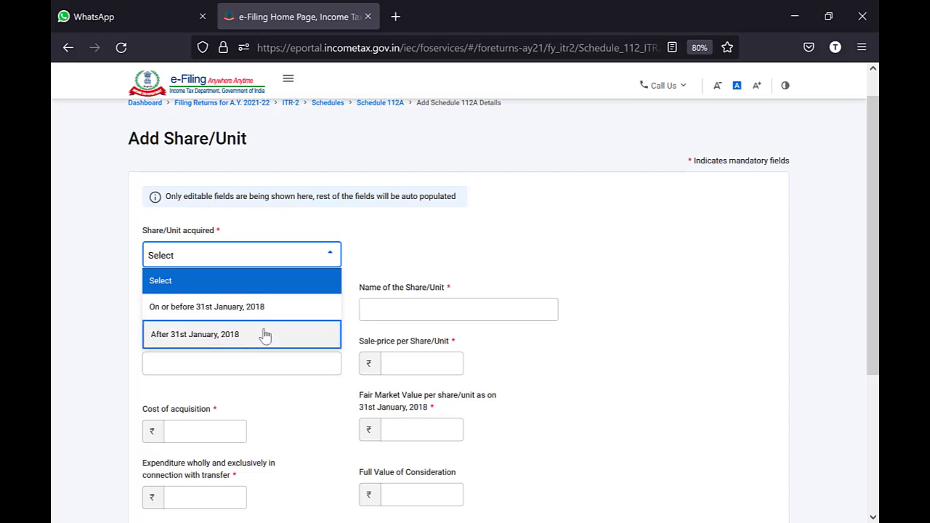
{"action": "left_click", "coordinate": [207, 308]}
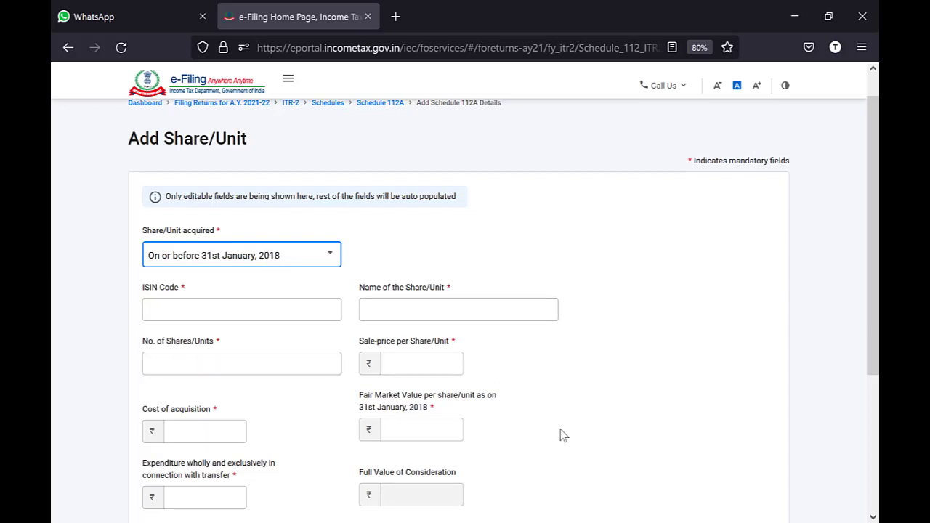
{"action": "scroll", "coordinate": [563, 435], "scroll_direction": "down", "scroll_amount": 3}
{"action": "scroll", "coordinate": [563, 434], "scroll_direction": "up", "scroll_amount": 3}
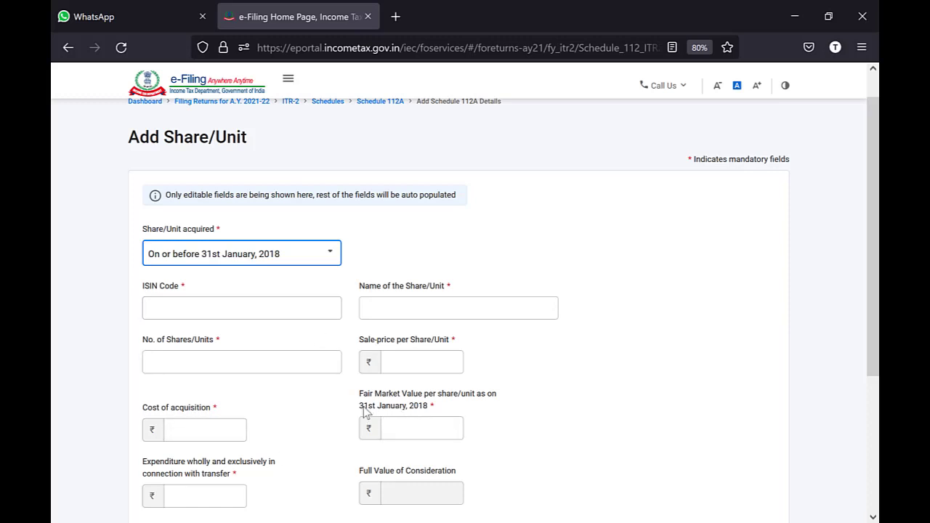
Try the After 31st January, 2018 acquisition option, and set Share/Unit acquired back to On or before 31st January, 2018
{"action": "left_click", "coordinate": [227, 259]}
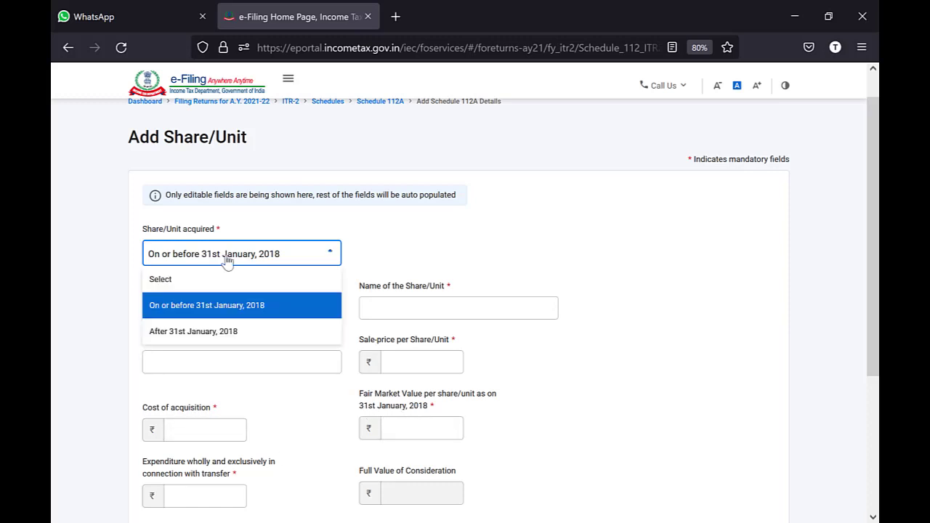
{"action": "left_click", "coordinate": [209, 334]}
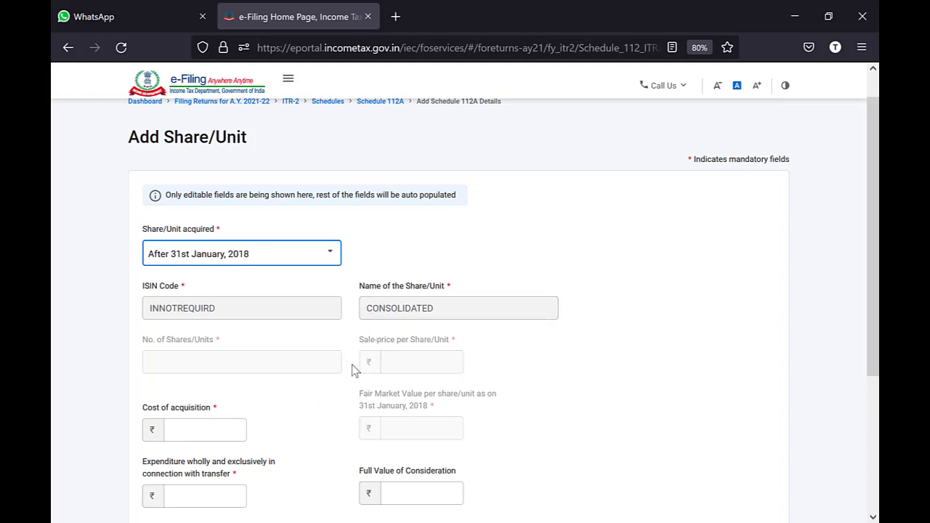
{"action": "left_click", "coordinate": [252, 261]}
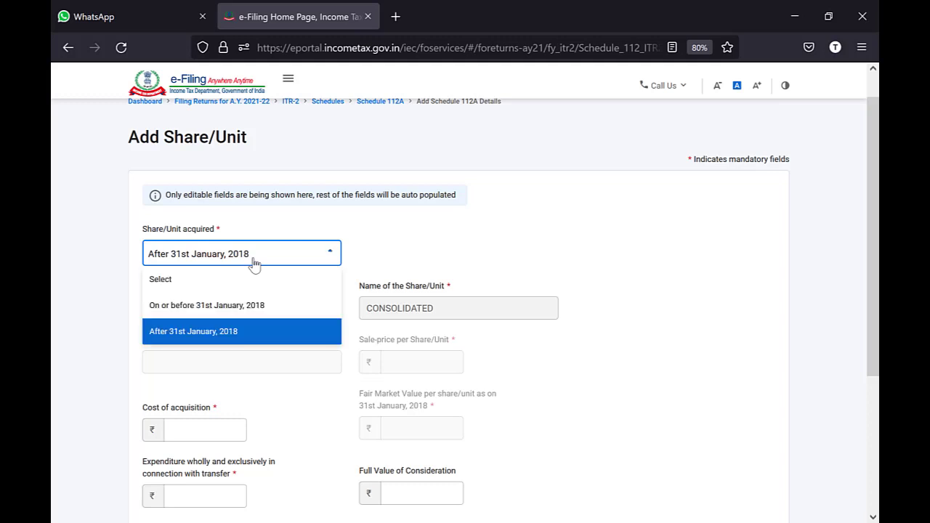
{"action": "left_click", "coordinate": [223, 314]}
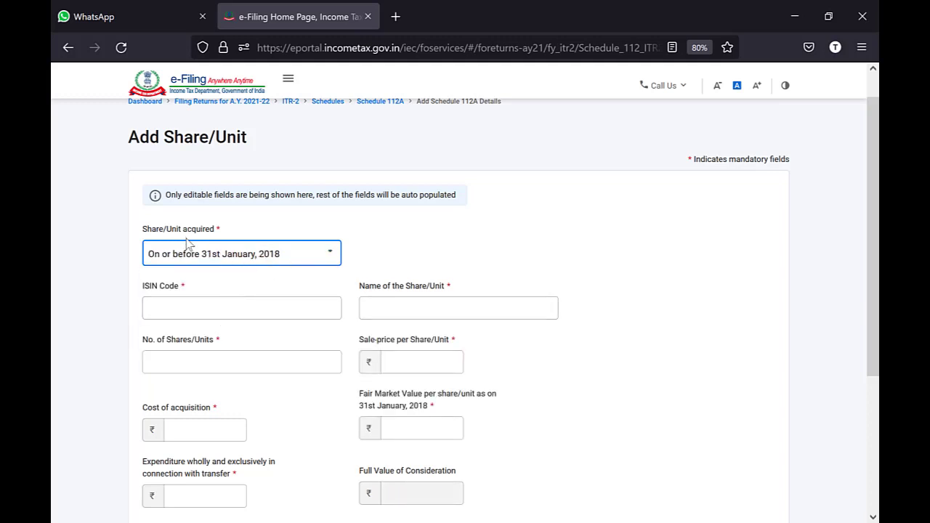
{"action": "left_click", "coordinate": [236, 304]}
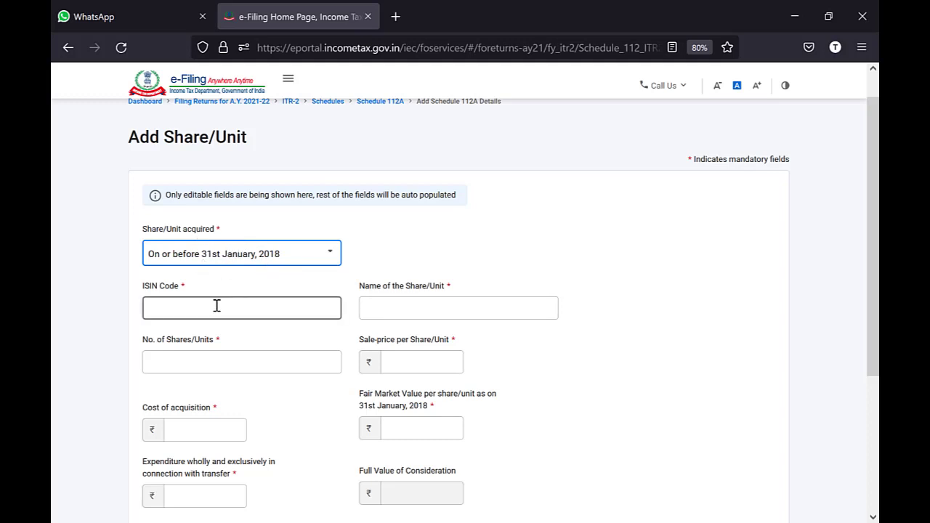
Switch to the Excel sheet and hide rows 2 to 12, which hold the short-term capital gain entries
{"action": "key", "text": "alt+Tab"}
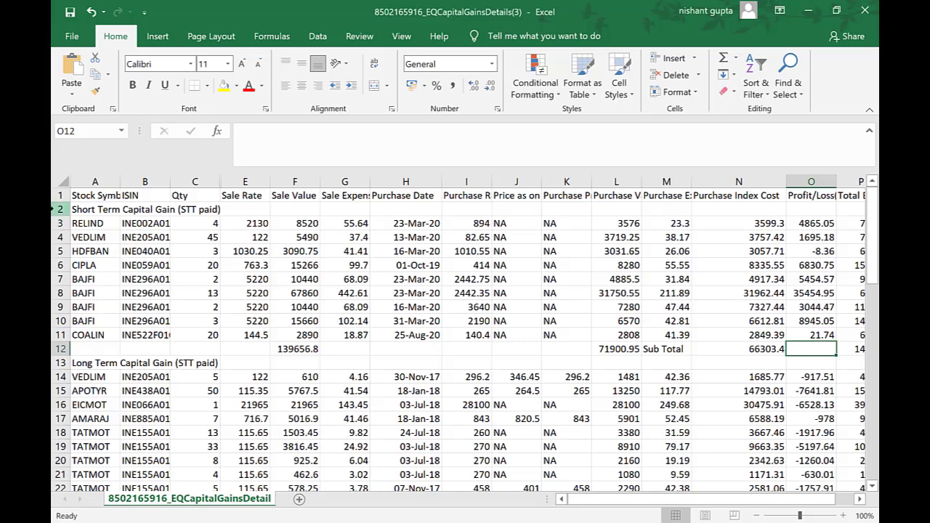
{"action": "left_click_drag", "start_coordinate": [60, 209], "coordinate": [55, 342]}
{"action": "right_click", "coordinate": [54, 341]}
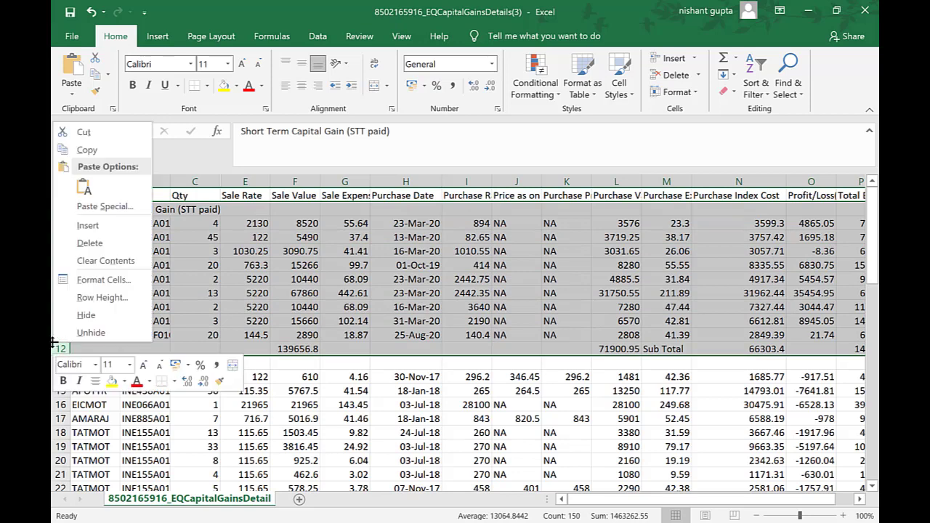
{"action": "left_click", "coordinate": [120, 320]}
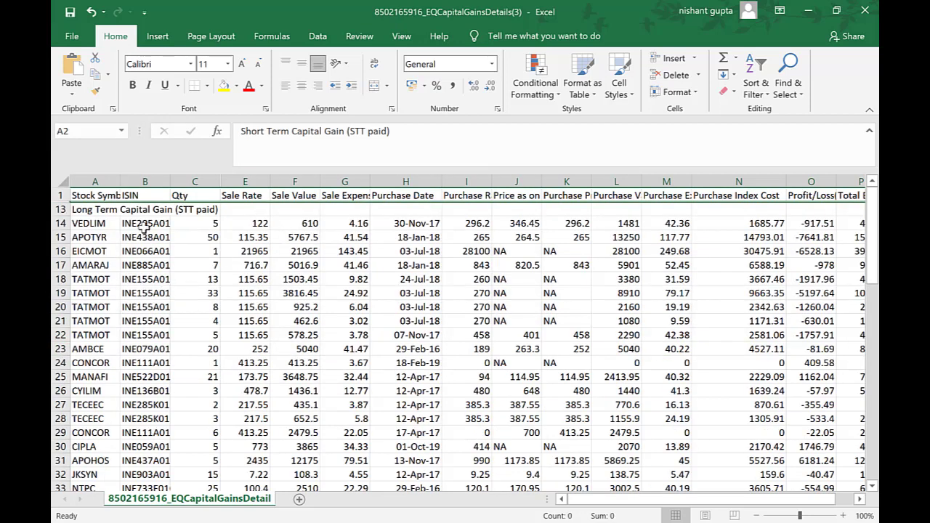
Fill the purchase dates in H14 and H15, which fall before 31 January 2018, with yellow
{"action": "left_click", "coordinate": [178, 230]}
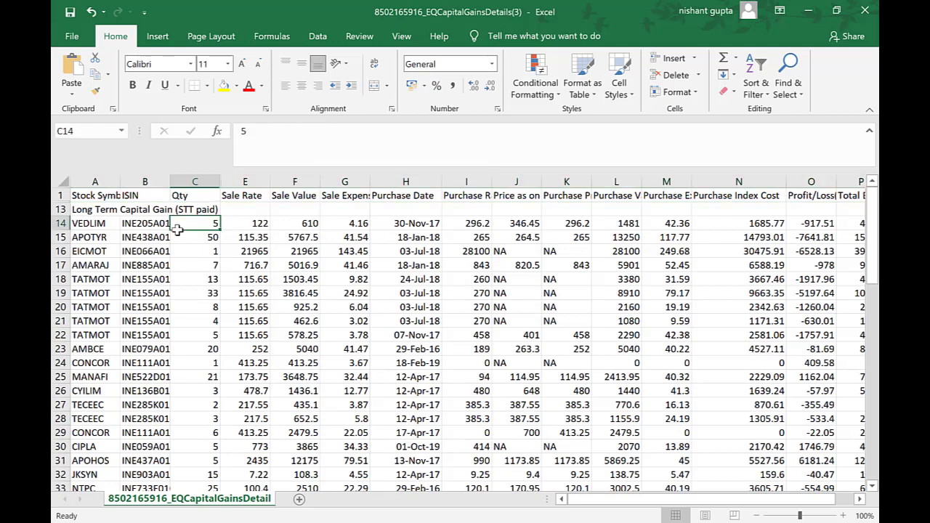
{"action": "left_click", "coordinate": [385, 224]}
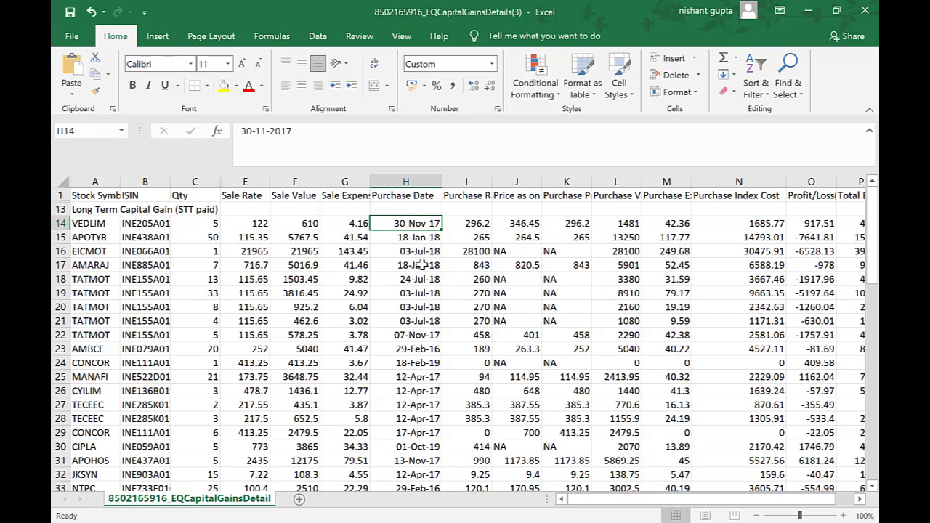
{"action": "left_click", "coordinate": [57, 223]}
{"action": "key", "text": "alt+Tab"}
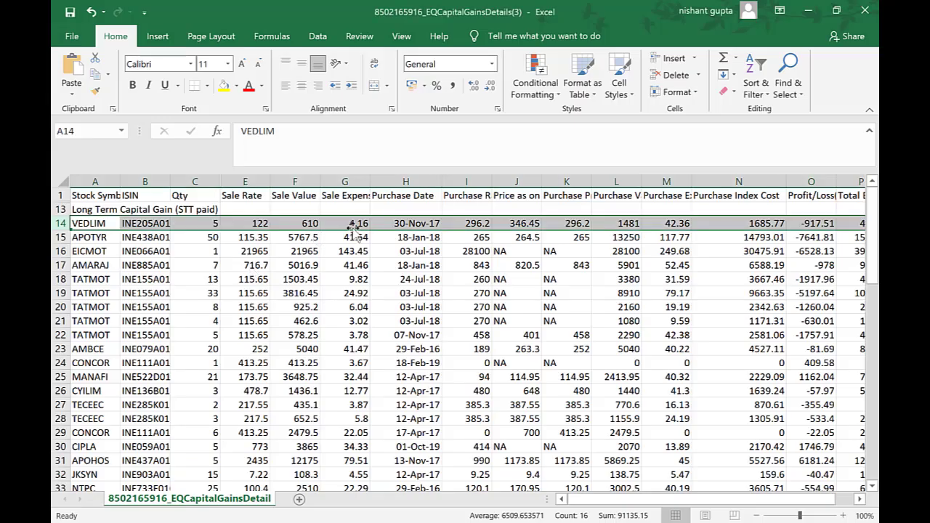
{"action": "left_click", "coordinate": [417, 223]}
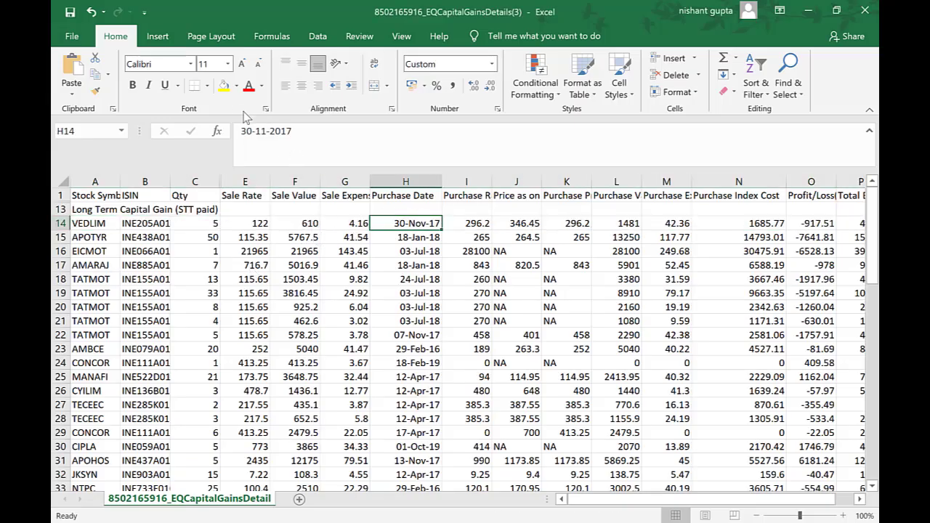
{"action": "left_click", "coordinate": [224, 86]}
{"action": "key", "text": "Down"}
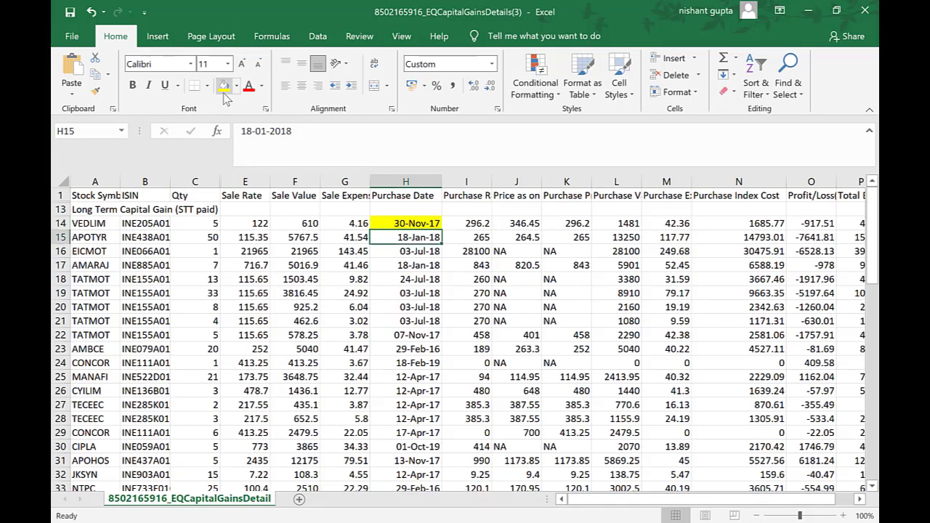
{"action": "left_click", "coordinate": [225, 93]}
{"action": "key", "text": "Down"}
{"action": "key", "text": "Down"}
{"action": "key", "text": "Down"}
{"action": "key", "text": "Down"}
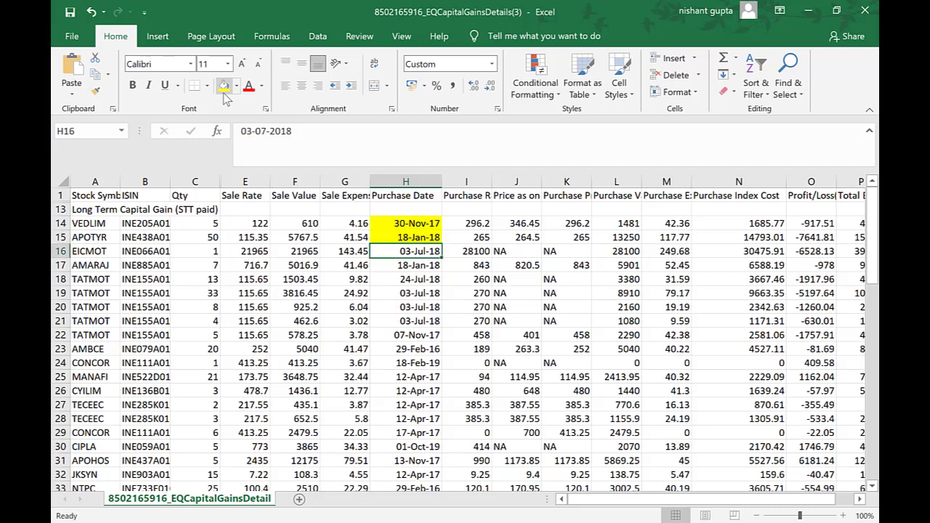
Highlight the pre-31 January 2018 purchase dates in H22 and H23 in yellow, and return to the first long-term entry
{"action": "key", "text": "Down"}
{"action": "key", "text": "Down"}
{"action": "key", "text": "Down"}
{"action": "left_click", "coordinate": [224, 93]}
{"action": "key", "text": "Down"}
{"action": "left_click", "coordinate": [225, 93]}
{"action": "key", "text": "Down"}
{"action": "key", "text": "Down"}
{"action": "key", "text": "Down"}
{"action": "key", "text": "Down"}
{"action": "key", "text": "Down"}
{"action": "key", "text": "Up"}
{"action": "key", "text": "Up"}
{"action": "key", "text": "Up"}
{"action": "key", "text": "Up"}
{"action": "key", "text": "Up"}
{"action": "key", "text": "Up"}
{"action": "key", "text": "Up"}
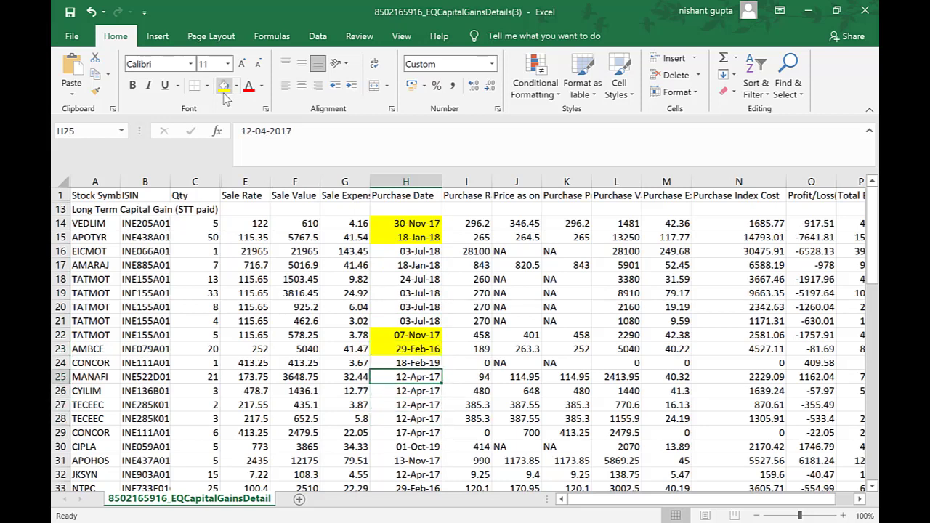
{"action": "key", "text": "Up"}
{"action": "key", "text": "Up"}
{"action": "key", "text": "Up"}
{"action": "key", "text": "Up"}
{"action": "key", "text": "Up"}
{"action": "key", "text": "Up"}
{"action": "key", "text": "Up"}
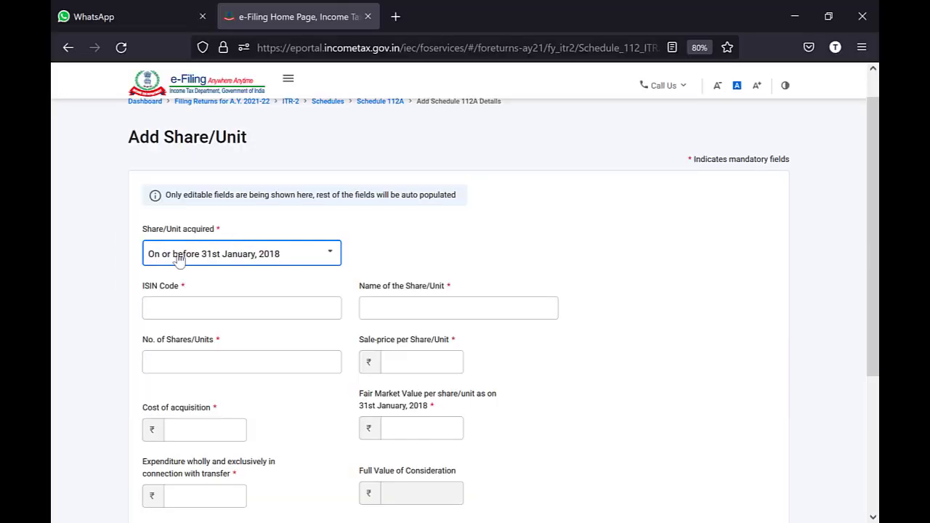
Copy the VEDLIM ISIN INE205A01025 from cell B14 into the ISIN Code field of the e-Filing share entry
{"action": "left_click", "coordinate": [181, 307]}
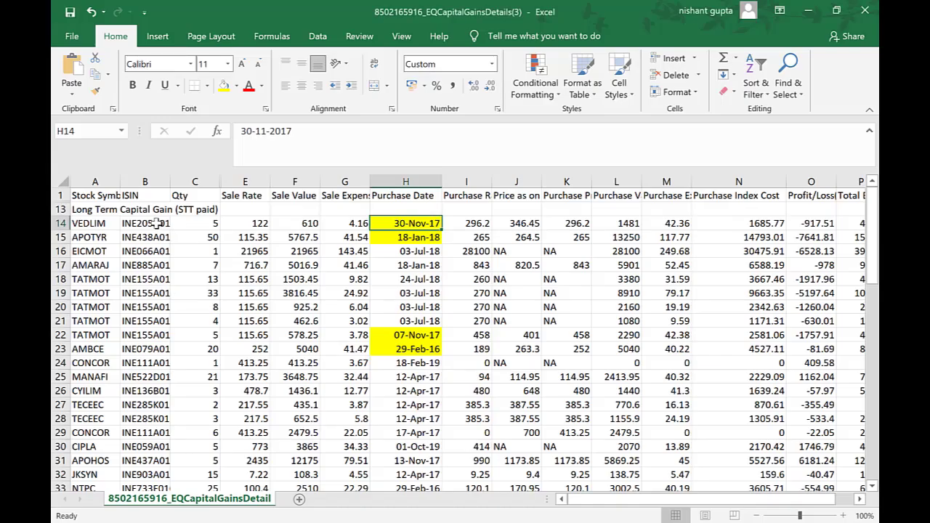
{"action": "left_click", "coordinate": [144, 225]}
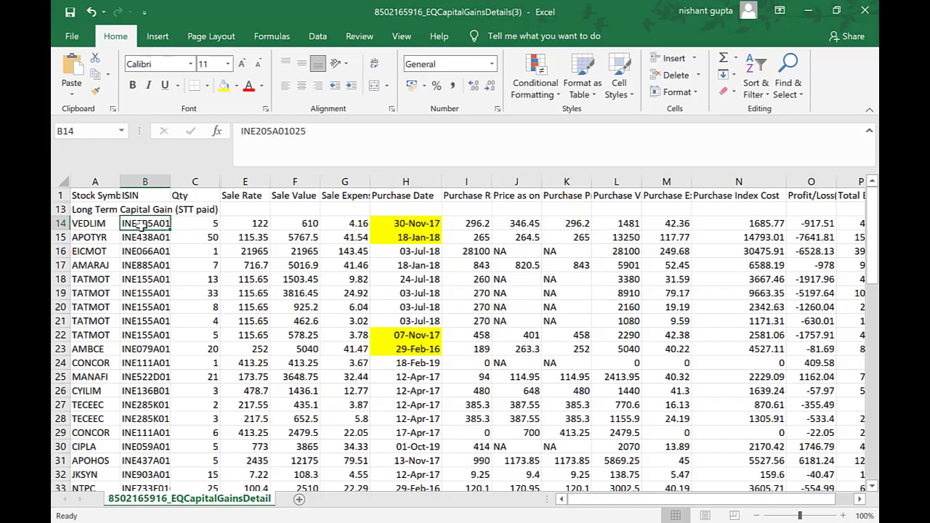
{"action": "key", "text": "ctrl+c"}
{"action": "key", "text": "alt+Tab"}
{"action": "left_click", "coordinate": [210, 300]}
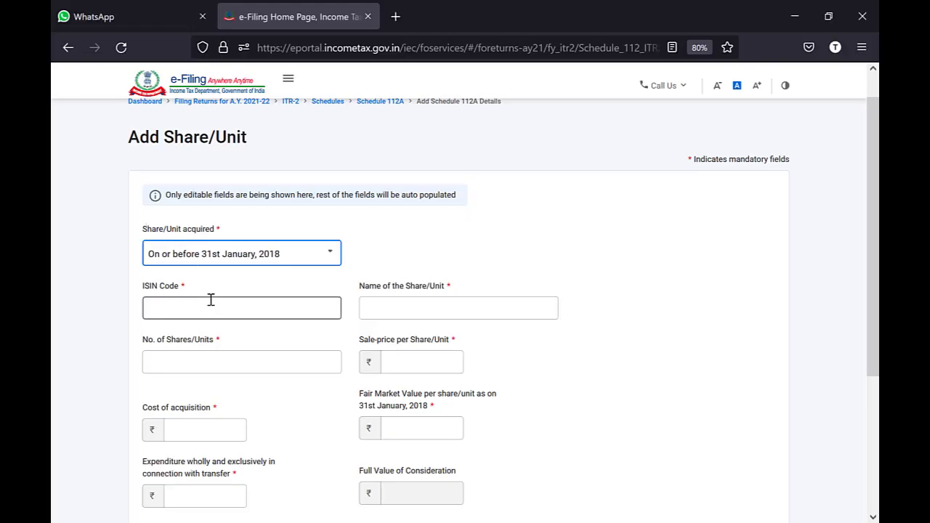
{"action": "key", "text": "ctrl+v"}
Check the stock symbol in row 14 of the Excel sheet and enter "vedanta limited" as the e-Filing entry's share name
{"action": "left_click", "coordinate": [386, 308]}
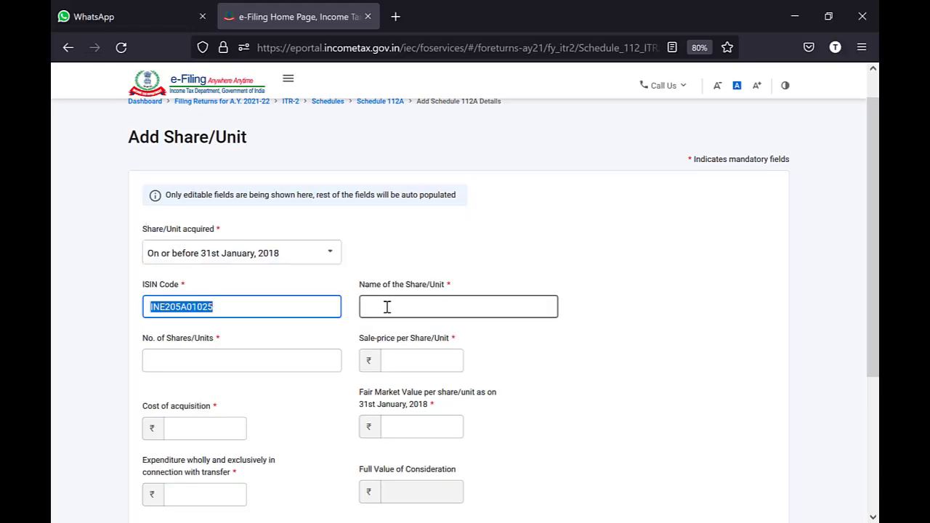
{"action": "key", "text": "alt+Tab"}
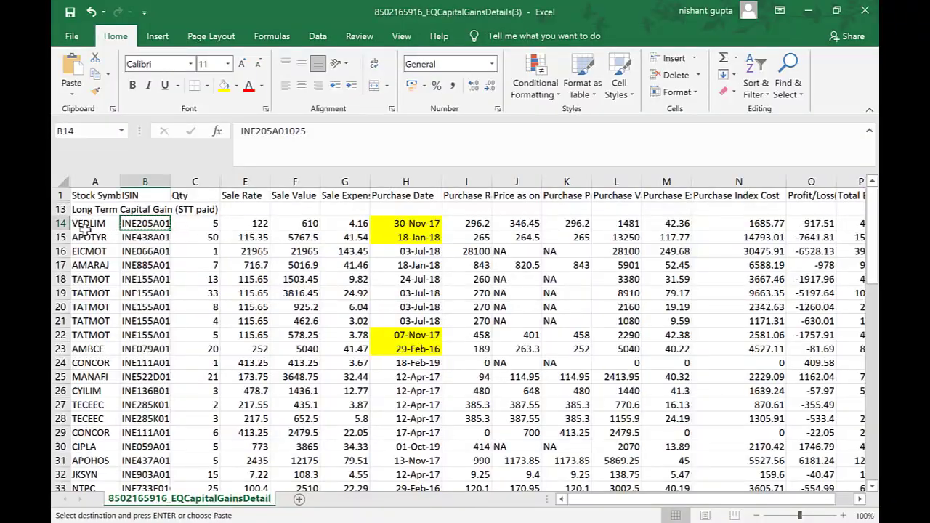
{"action": "key", "text": "alt+Tab"}
{"action": "type", "text": "ved"}
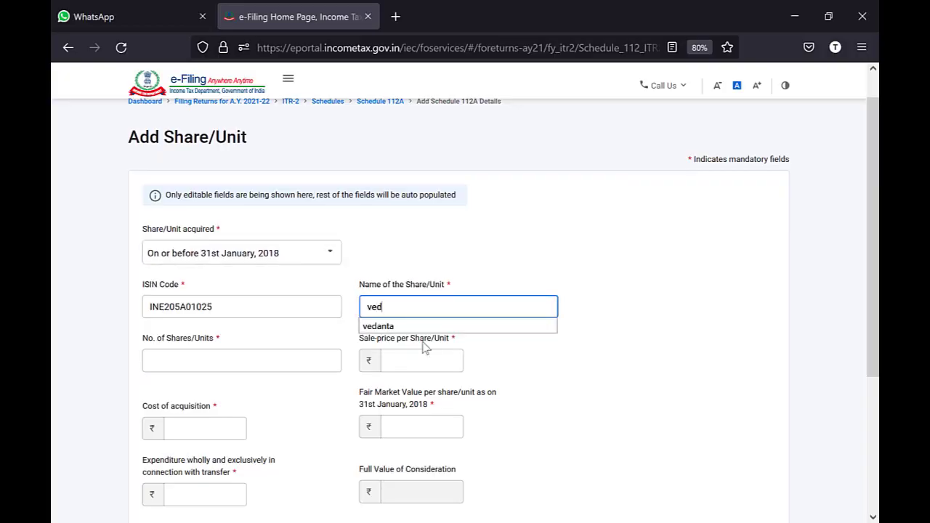
{"action": "type", "text": "anta li"}
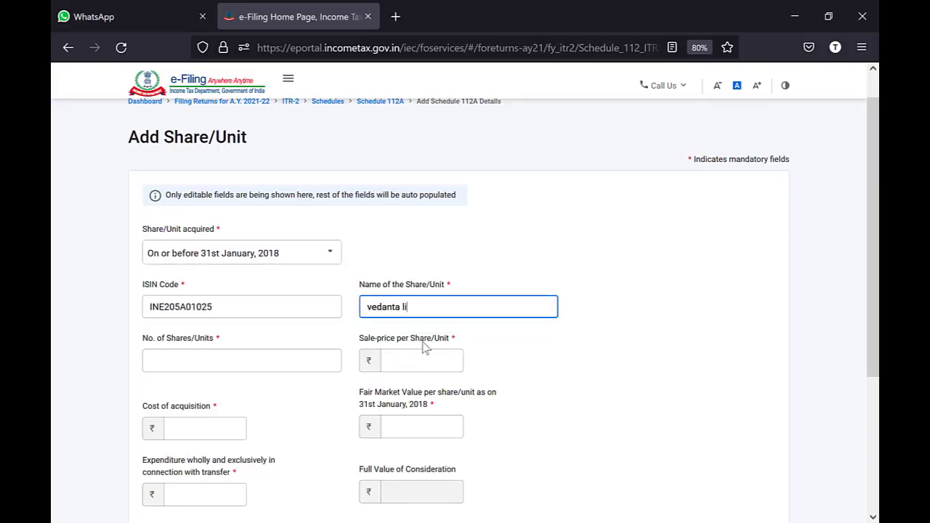
Copy the VEDLIM quantity 5 from cell C14 of the Excel sheet into the e-Filing form's No. of Shares/Units field
{"action": "left_click", "coordinate": [286, 361]}
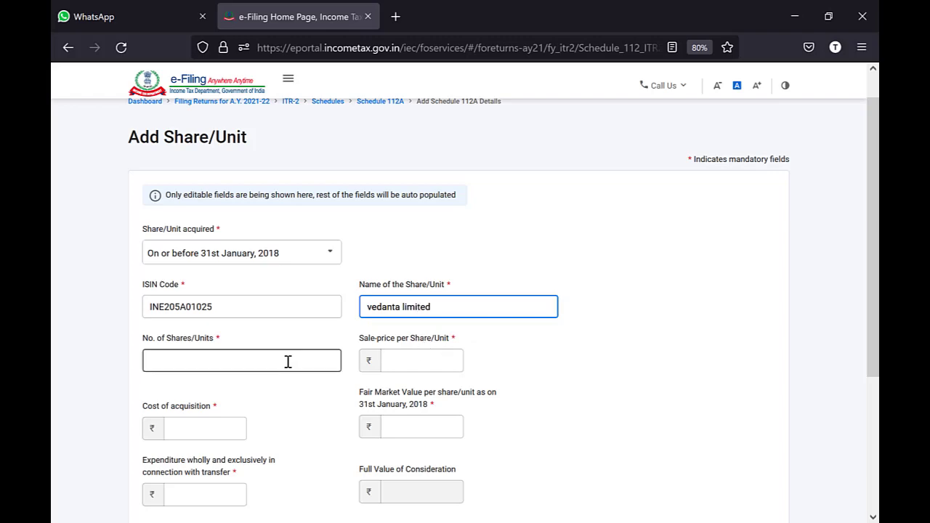
{"action": "key", "text": "alt+Tab"}
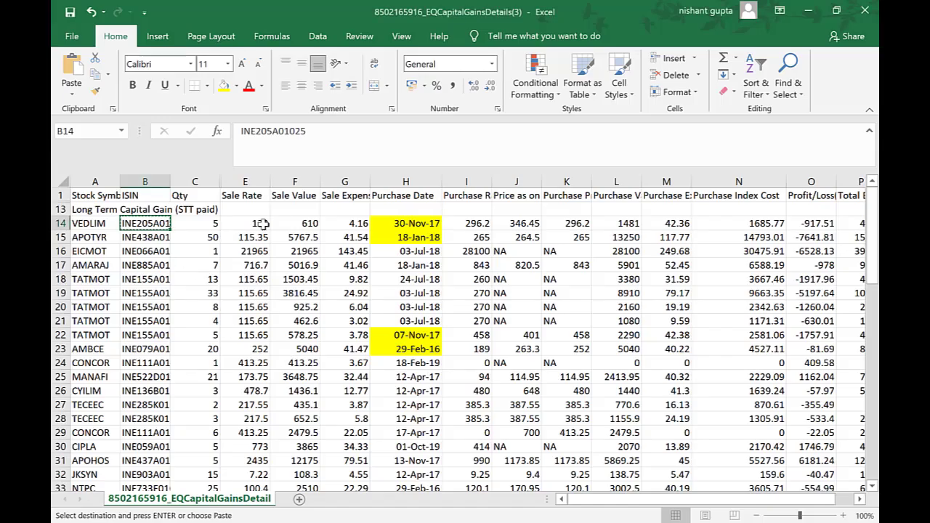
{"action": "left_click", "coordinate": [215, 226]}
{"action": "key", "text": "alt+Tab"}
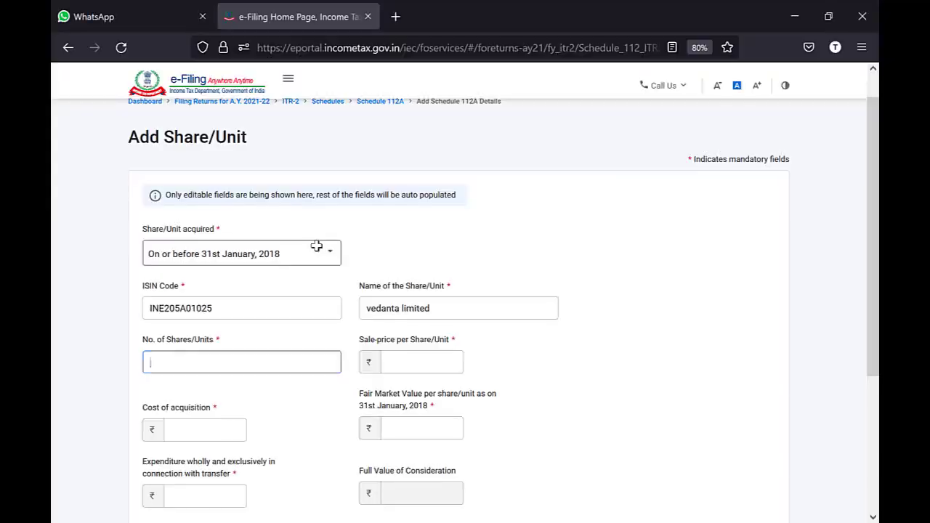
{"action": "key", "text": "alt+Tab"}
{"action": "key", "text": "ctrl+c"}
{"action": "key", "text": "alt+Tab"}
{"action": "key", "text": "ctrl+v"}
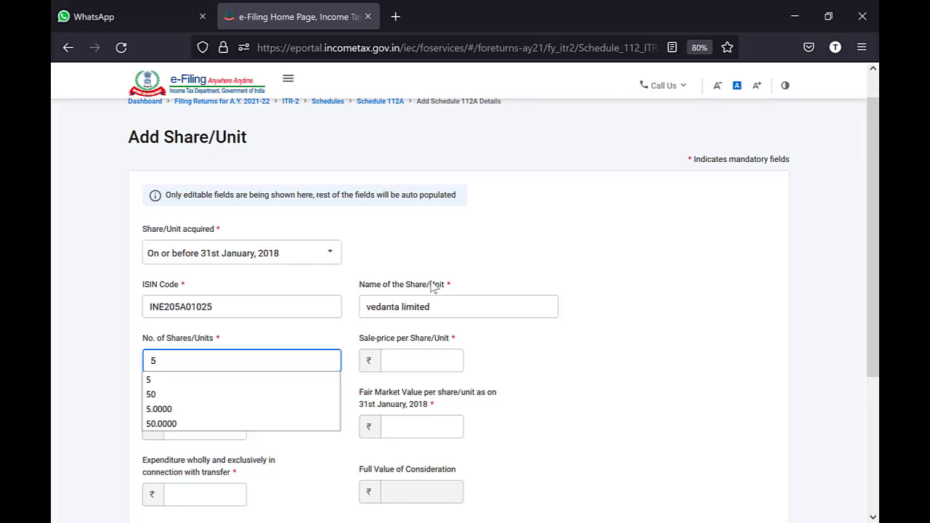
{"action": "key", "text": "Tab"}
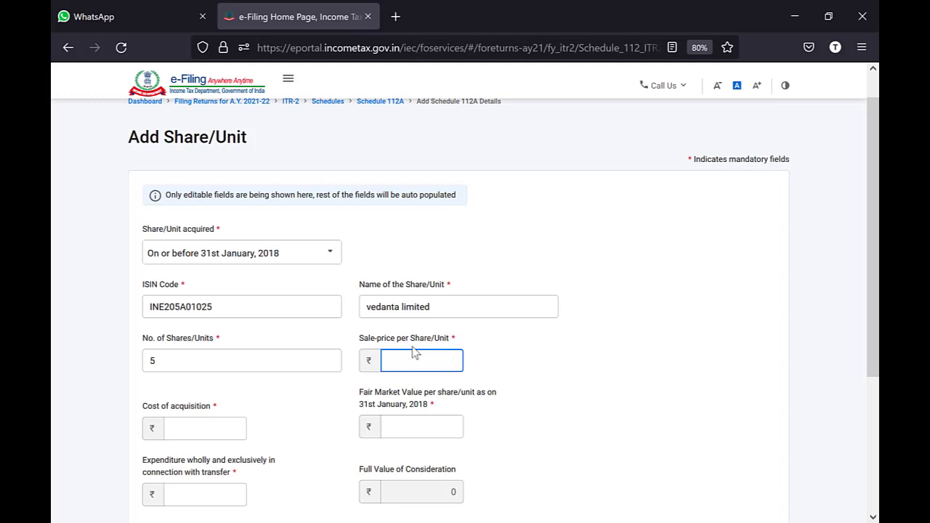
Copy the VEDLIM sale rate 122 from cell E14 of the Excel sheet into the e-Filing entry's Sale-price per Share/Unit field
{"action": "key", "text": "alt+Tab"}
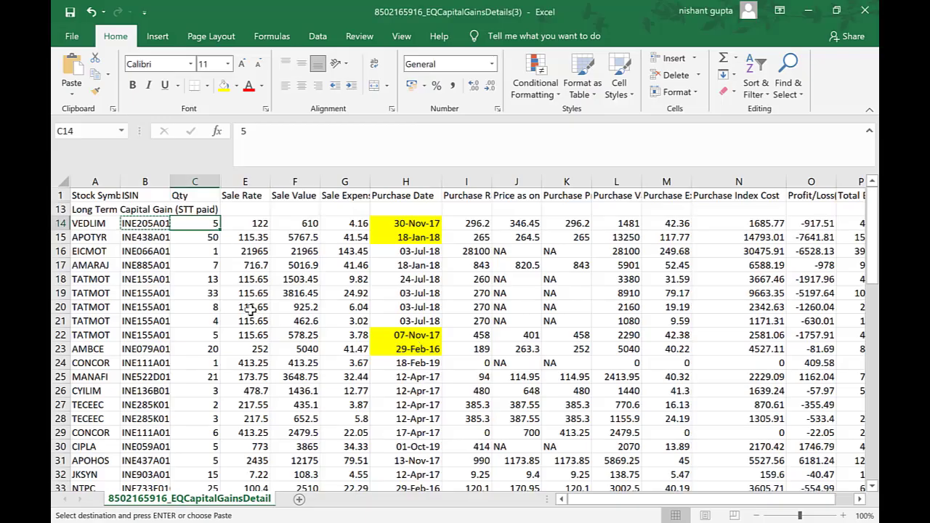
{"action": "left_click", "coordinate": [241, 225]}
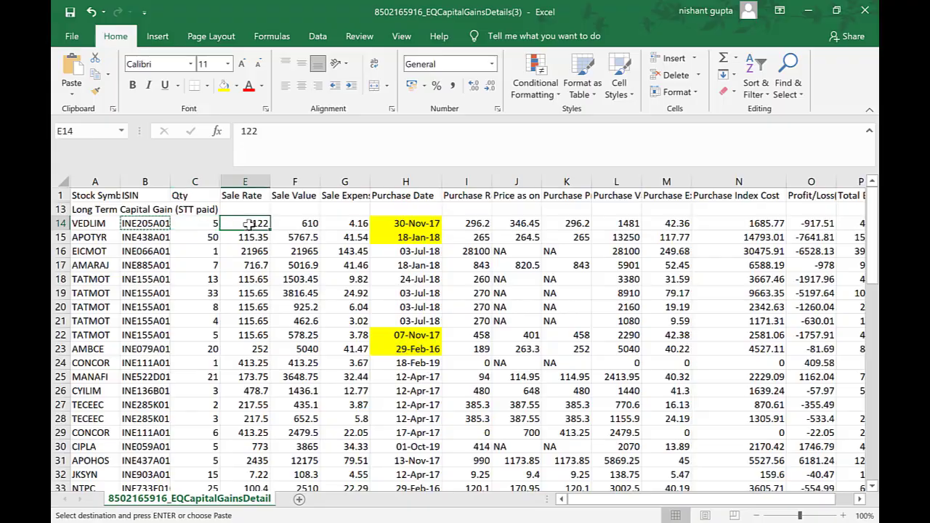
{"action": "key", "text": "ctrl+c"}
{"action": "key", "text": "alt+Tab"}
{"action": "key", "text": "ctrl+v"}
{"action": "key", "text": "Tab"}
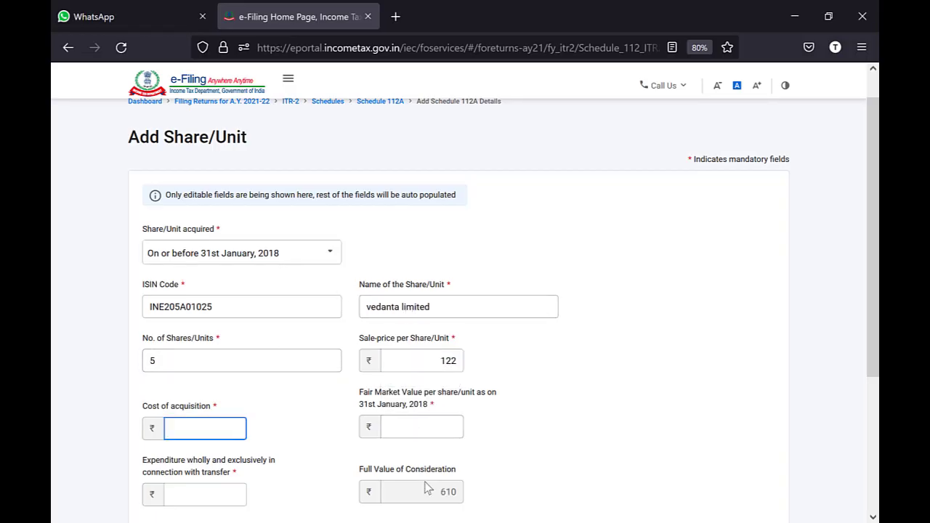
Switch to the Excel sheet and hide the Sale Value column F
{"action": "key", "text": "alt+Tab"}
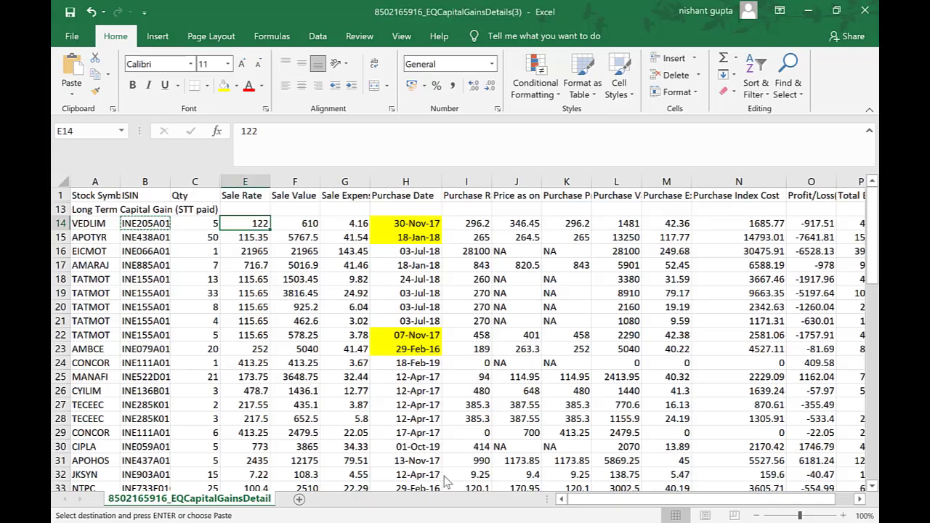
{"action": "key", "text": "Right"}
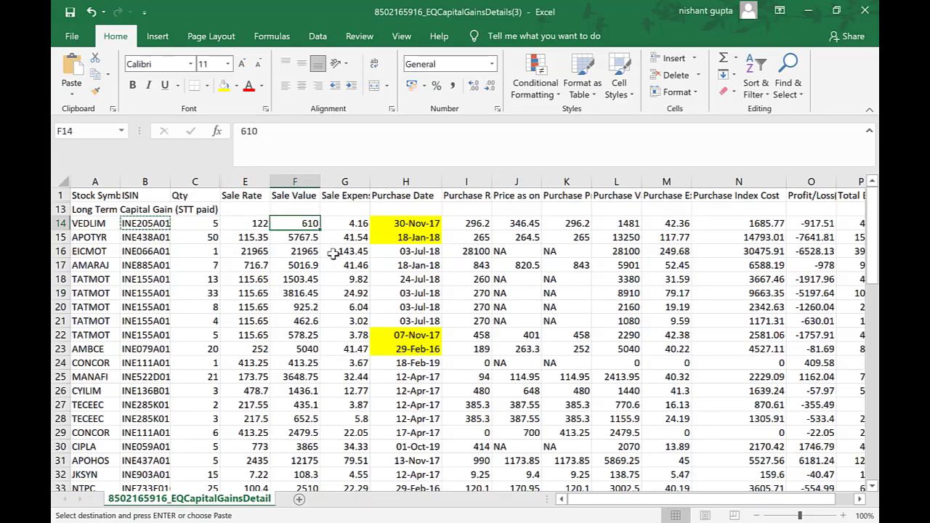
{"action": "right_click", "coordinate": [304, 179]}
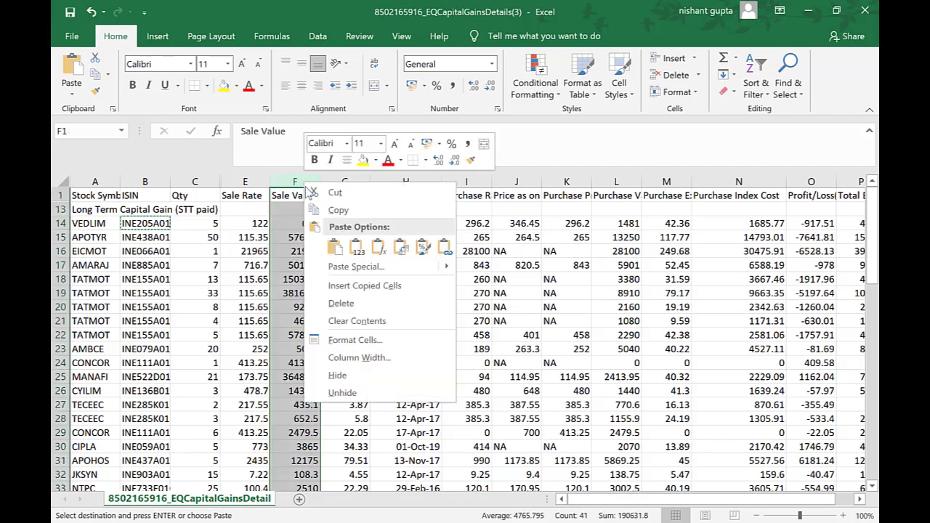
{"action": "left_click", "coordinate": [339, 375]}
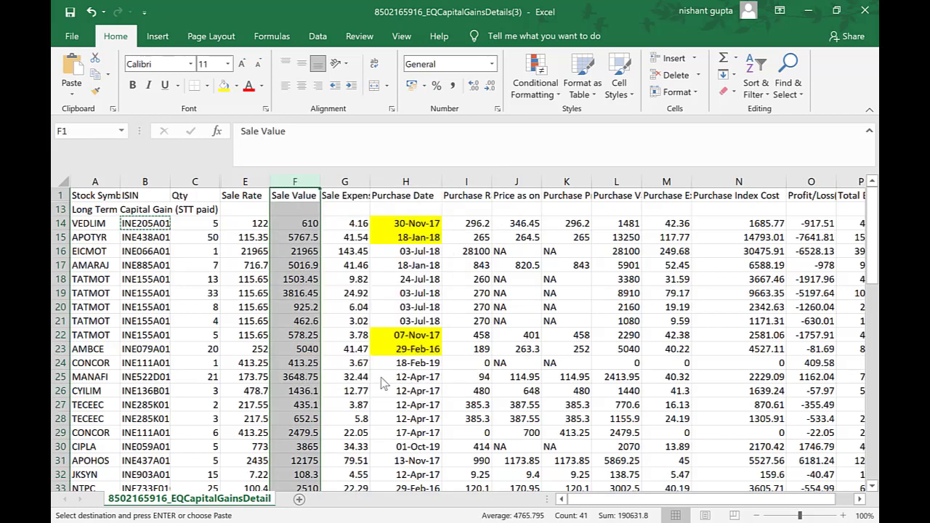
Check the e-Filing form's Cost of acquisition field, and read the Excel sheet's row 1 headers from Purchase Date to Purchase Value
{"action": "key", "text": "alt+Tab"}
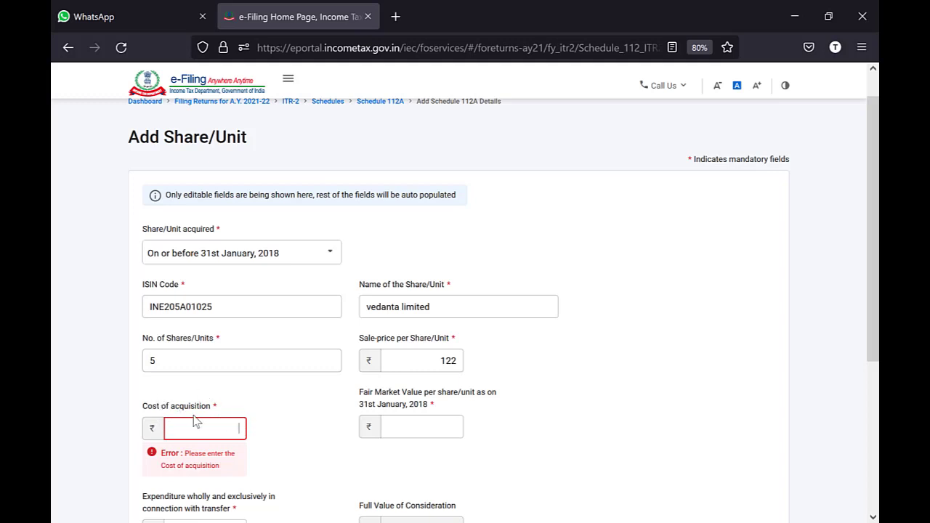
{"action": "key", "text": "alt+Tab"}
{"action": "left_click", "coordinate": [215, 225]}
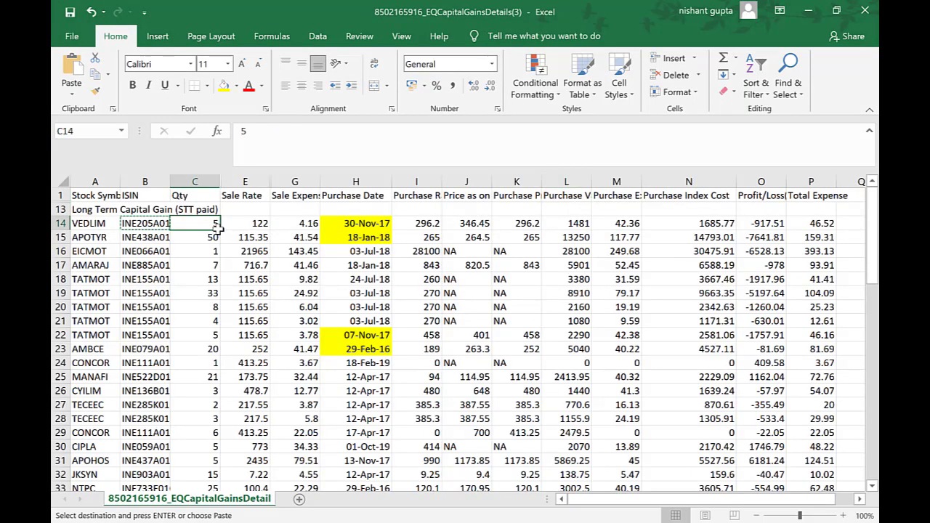
{"action": "left_click", "coordinate": [377, 198]}
{"action": "key", "text": "Right"}
{"action": "key", "text": "Right"}
{"action": "key", "text": "Right"}
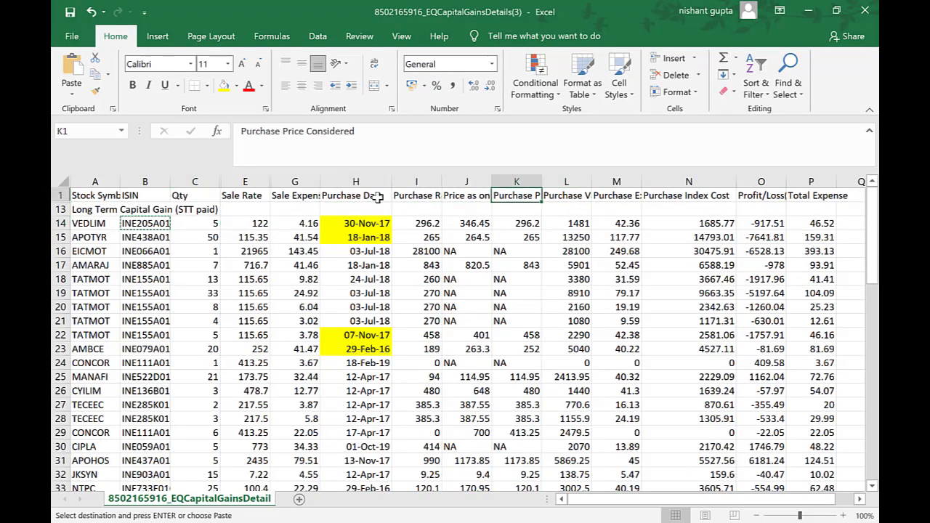
{"action": "key", "text": "Right"}
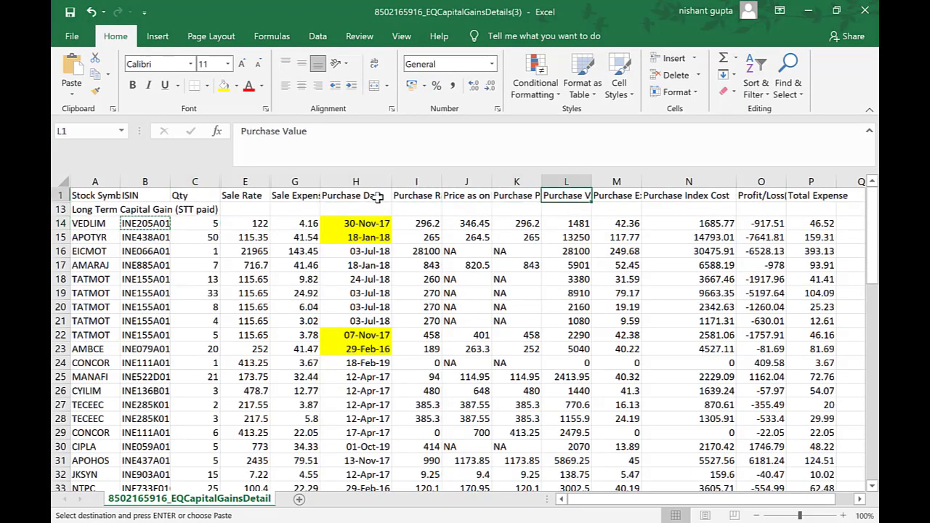
Enter the VEDLIM purchase value 1481 from cell L14 as the e-Filing entry's Cost of acquisition
{"action": "left_click", "coordinate": [575, 225]}
{"action": "key", "text": "ctrl+c"}
{"action": "key", "text": "alt+Tab"}
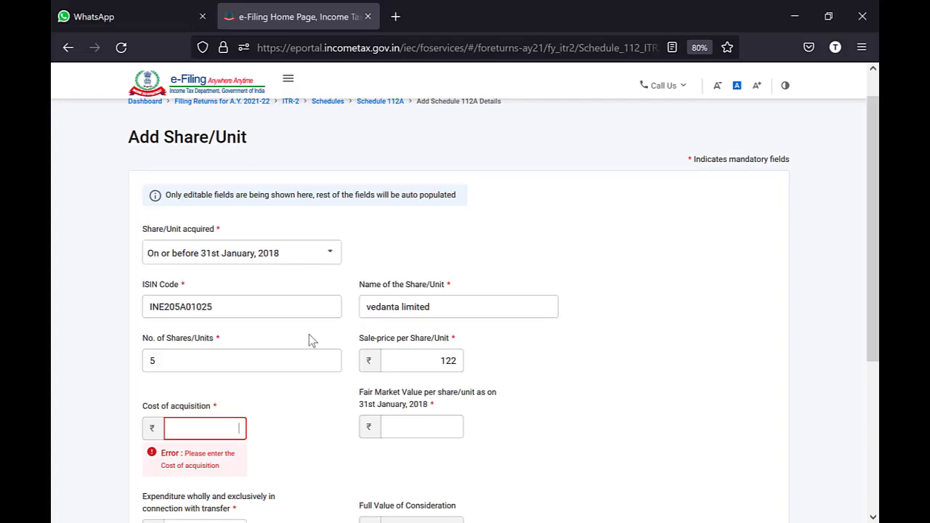
{"action": "left_click", "coordinate": [213, 431]}
{"action": "type", "text": "13"}
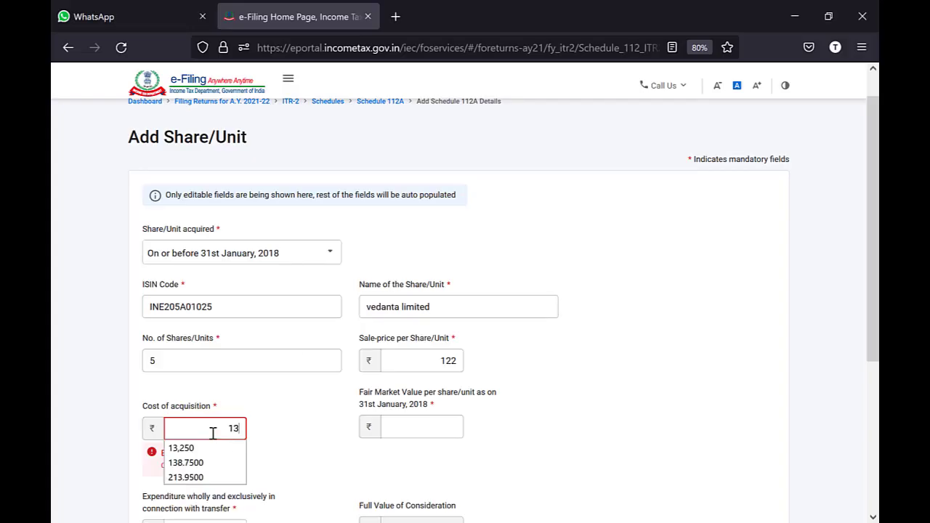
{"action": "type", "text": "481"}
{"action": "key", "text": "Tab"}
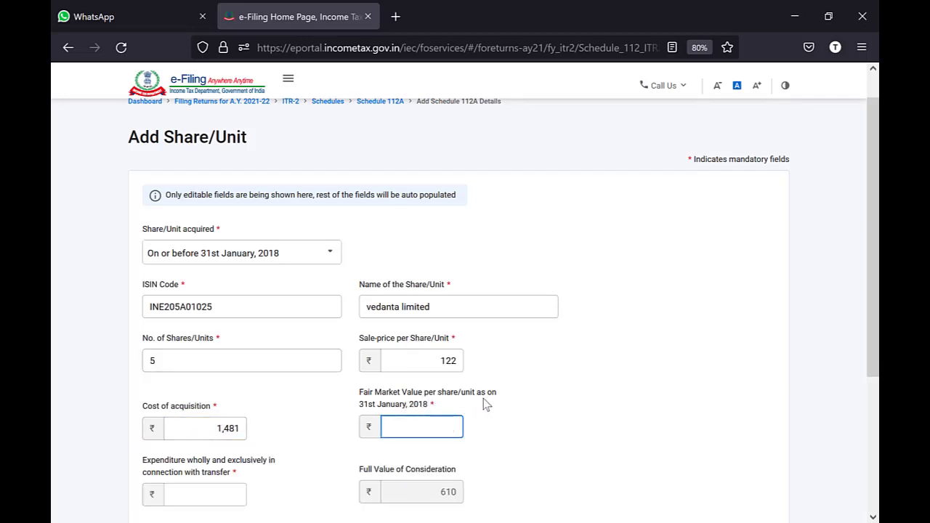
Look through the purchase-related headers in row 1 of the Excel sheet for the 31st January 2018 price column
{"action": "key", "text": "alt+Tab"}
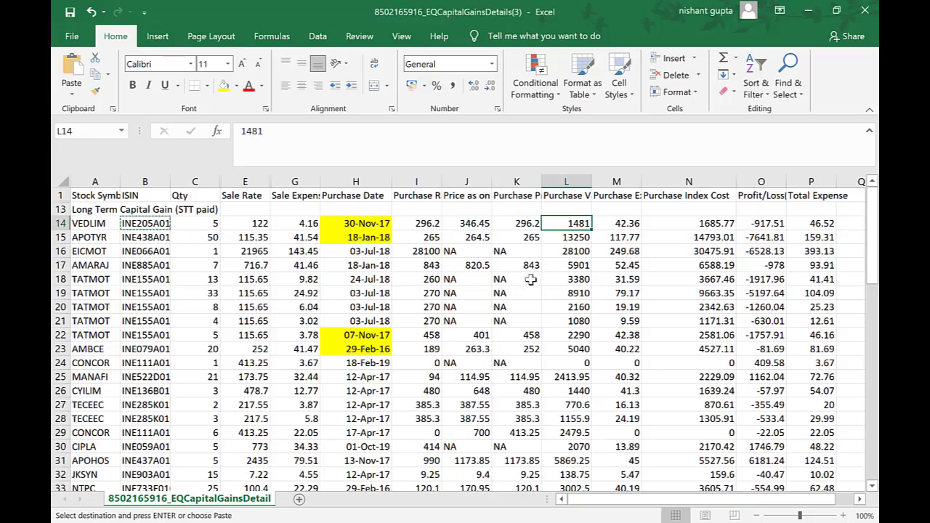
{"action": "left_click", "coordinate": [514, 195]}
{"action": "key", "text": "Right"}
{"action": "key", "text": "Right"}
{"action": "key", "text": "Right"}
{"action": "key", "text": "Right"}
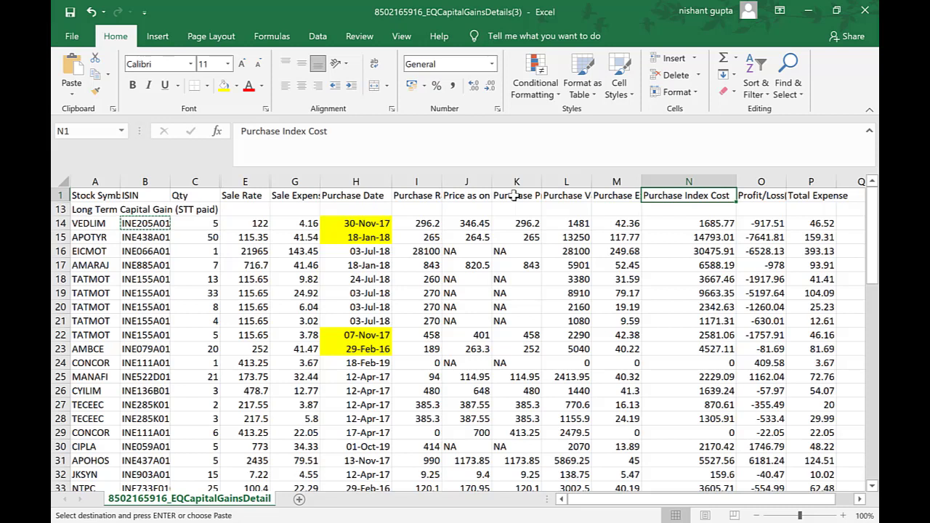
{"action": "key", "text": "Left"}
{"action": "key", "text": "Left"}
{"action": "key", "text": "Left"}
{"action": "key", "text": "Left"}
{"action": "key", "text": "Left"}
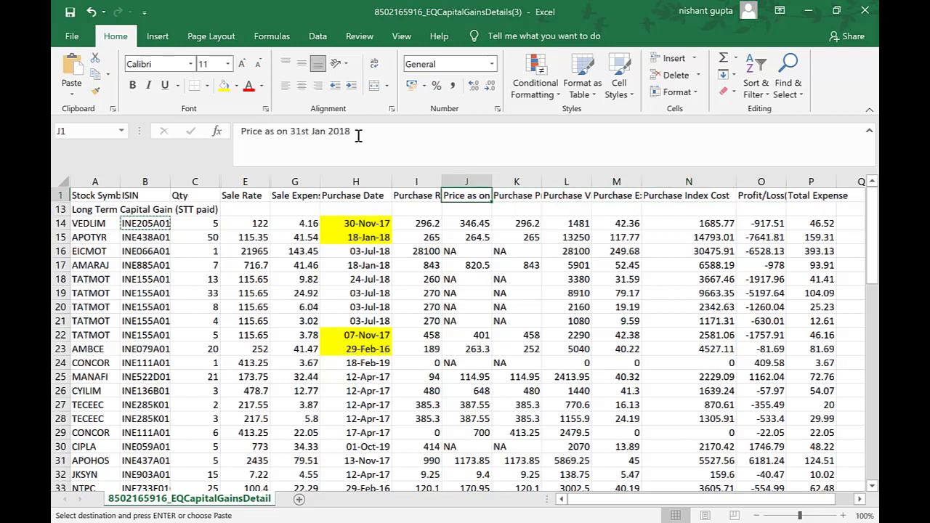
Enter 346.45 from cell J14 as the e-Filing entry's Fair Market Value per share as on 31st January, 2018, and recheck it against Excel
{"action": "left_click", "coordinate": [468, 223]}
{"action": "key", "text": "alt+Tab"}
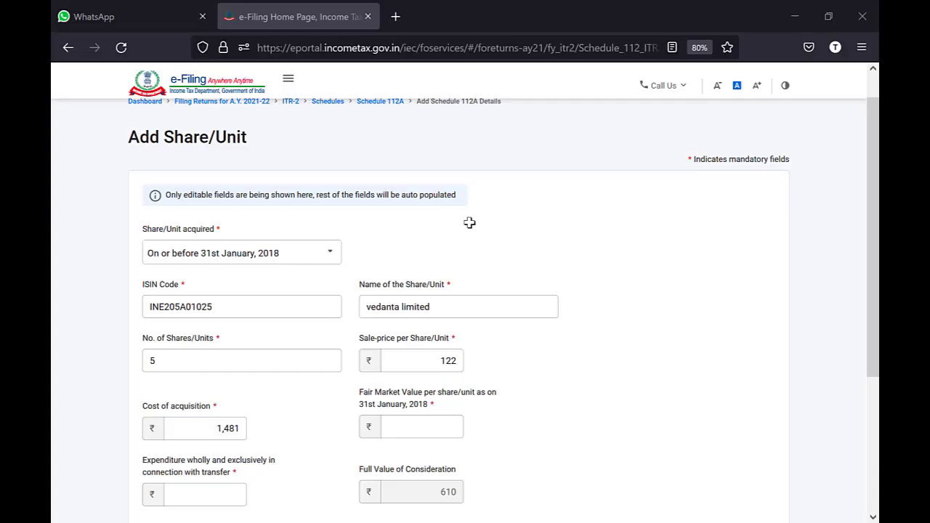
{"action": "key", "text": "alt+Tab"}
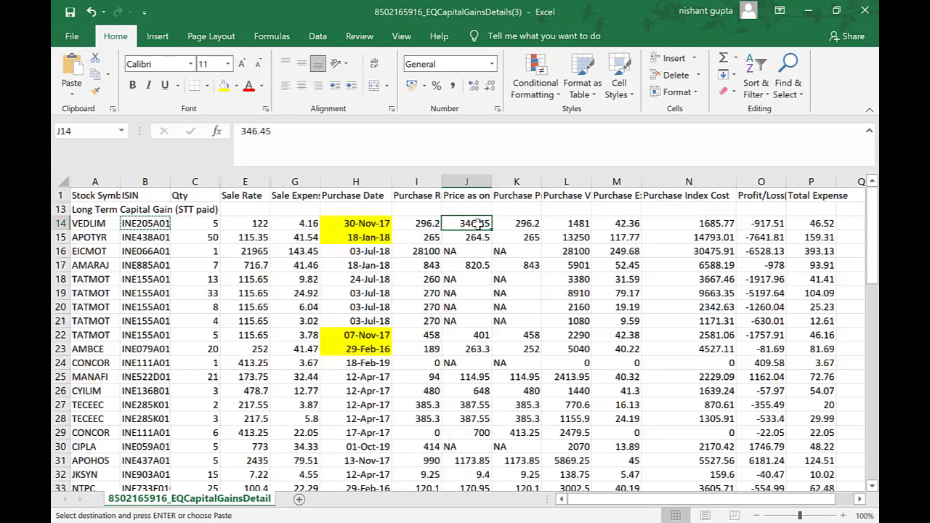
{"action": "key", "text": "alt+Tab"}
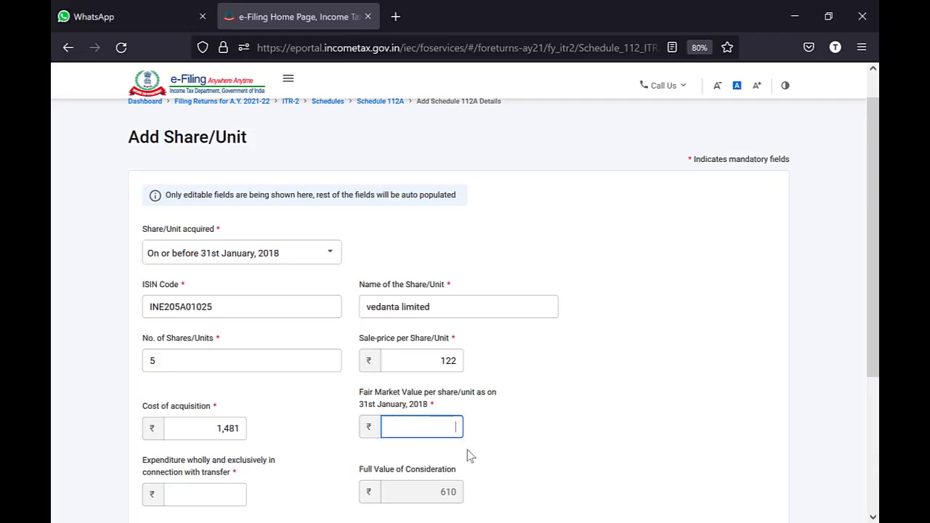
{"action": "type", "text": "346.45"}
{"action": "left_click", "coordinate": [444, 446]}
{"action": "double_click", "coordinate": [449, 428]}
{"action": "key", "text": "alt+Tab"}
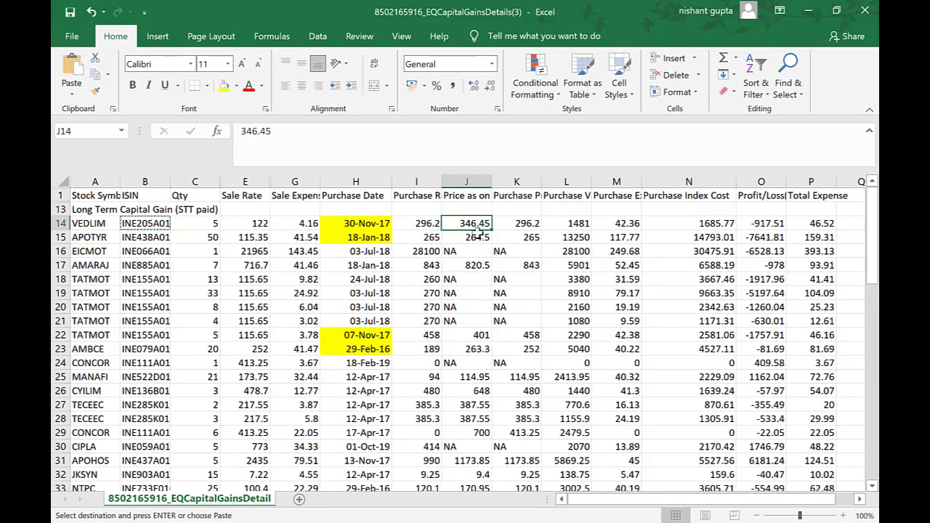
{"action": "key", "text": "alt+Tab"}
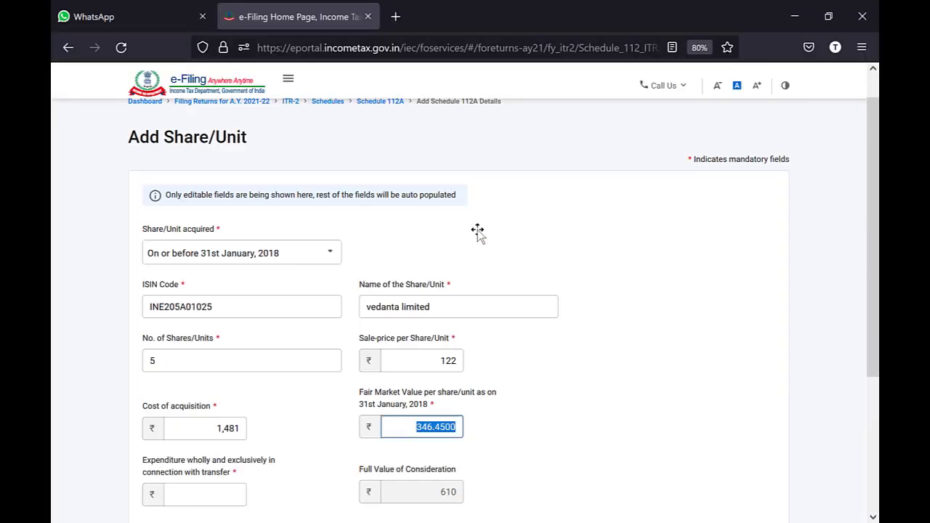
Enter the VEDLIM total expense 46.52 from cell P14 as the e-Filing entry's expenditure in connection with transfer
{"action": "left_click", "coordinate": [204, 494]}
{"action": "key", "text": "alt+Tab"}
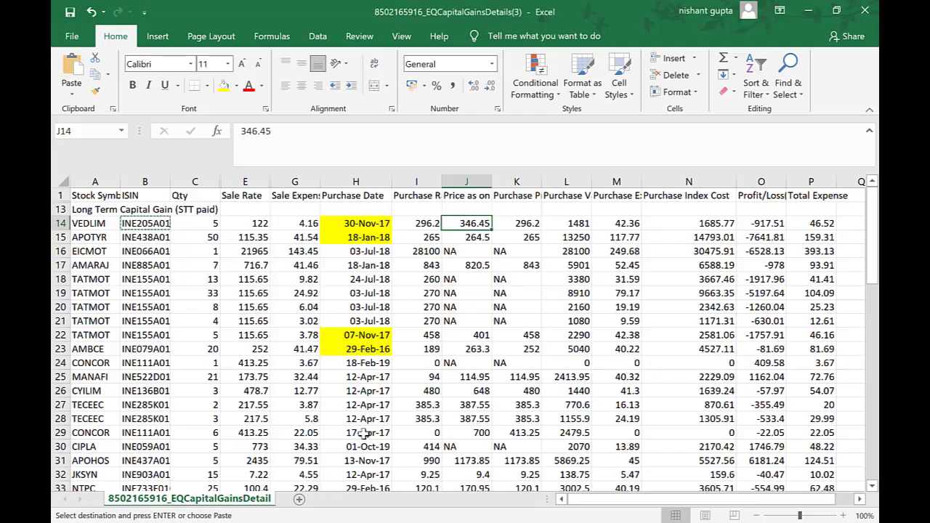
{"action": "left_click", "coordinate": [808, 224]}
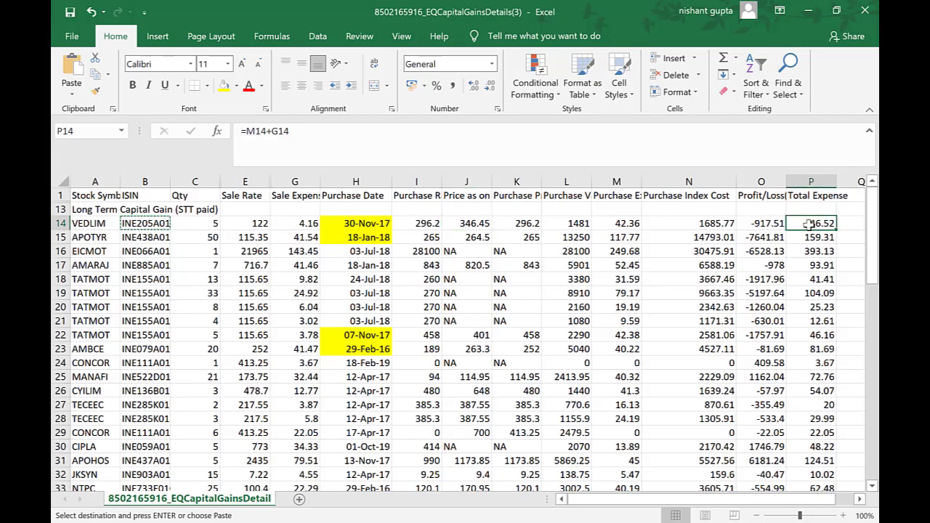
{"action": "key", "text": "alt+Tab"}
{"action": "type", "text": "4"}
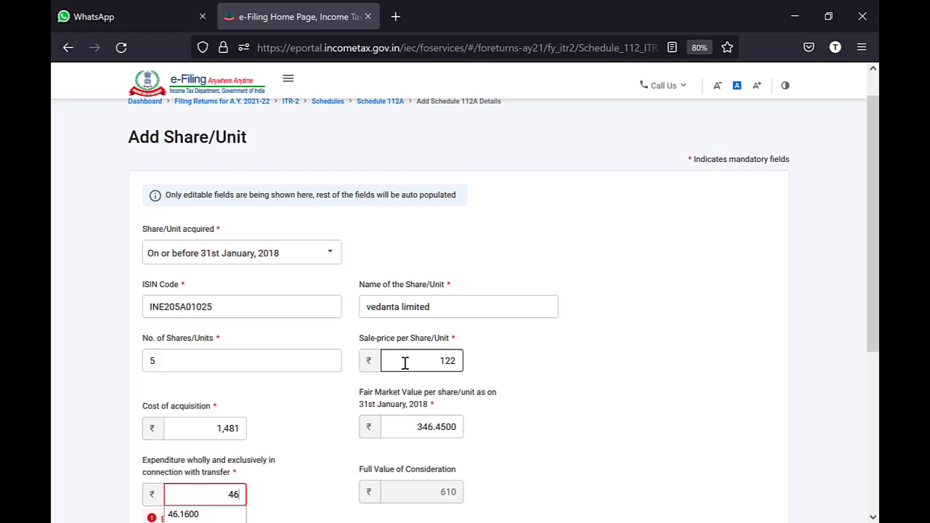
{"action": "type", "text": "6.5"}
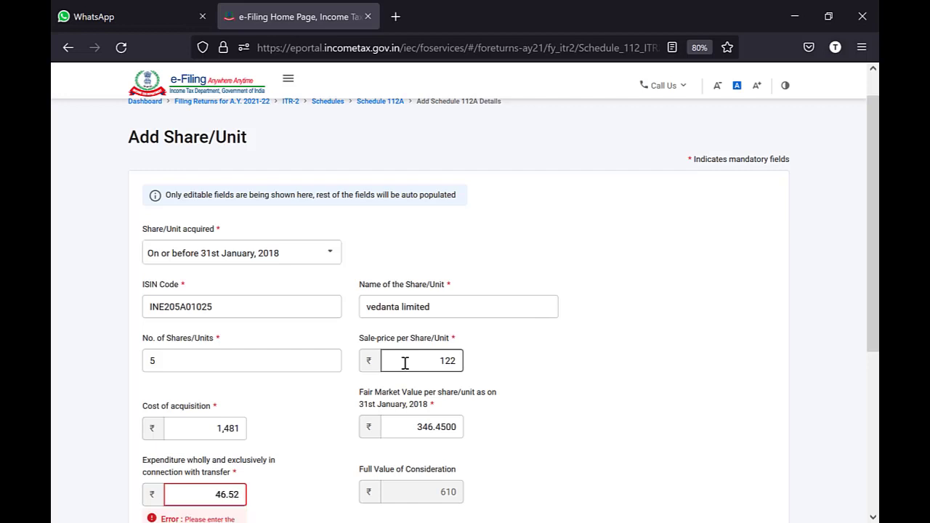
{"action": "type", "text": "2"}
{"action": "scroll", "coordinate": [405, 363], "scroll_direction": "down", "scroll_amount": 2}
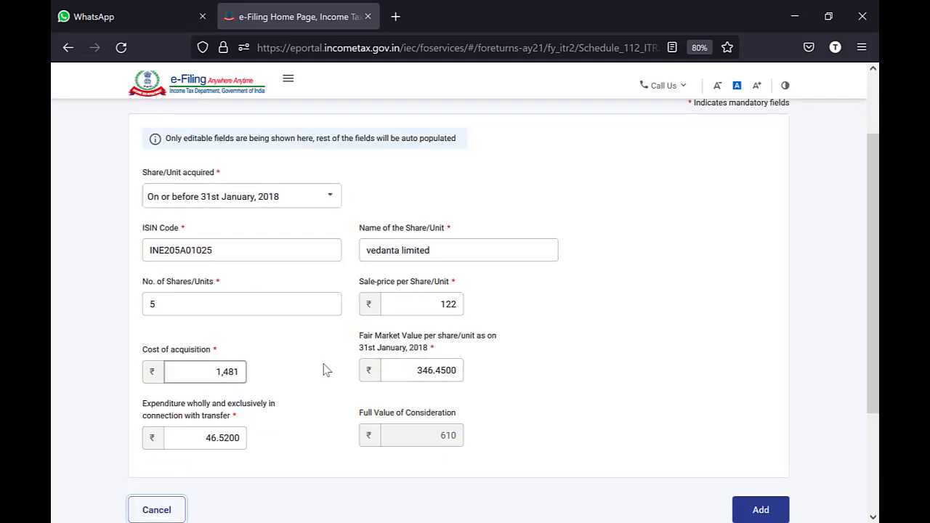
Review the entry's ISIN code, share name and number of shares against row 14 of the Excel sheet
{"action": "left_click", "coordinate": [240, 246]}
{"action": "left_click", "coordinate": [441, 241]}
{"action": "left_click", "coordinate": [224, 297]}
{"action": "key", "text": "alt+Tab"}
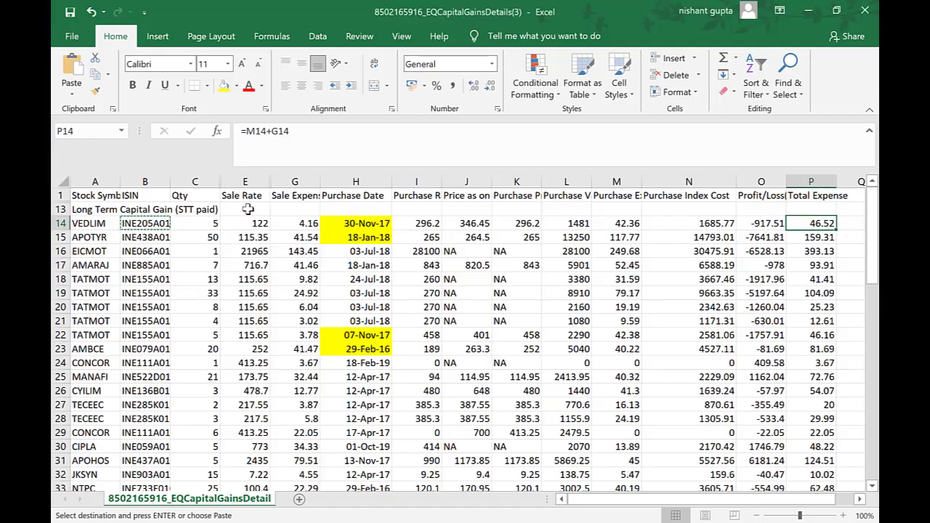
{"action": "key", "text": "Left"}
{"action": "key", "text": "Left"}
{"action": "key", "text": "Left"}
{"action": "key", "text": "alt+Tab"}
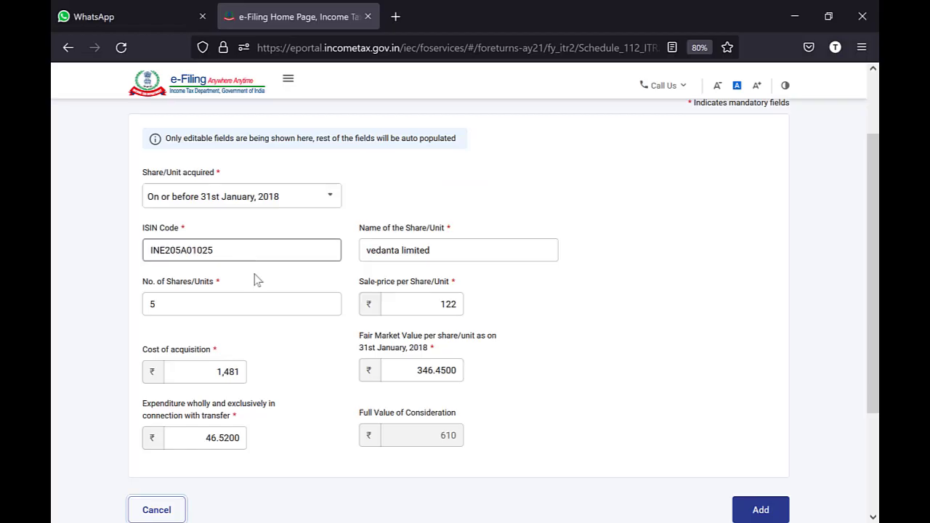
Review the e-Filing entry's sale price, cost of acquisition and Fair Market Value per share against row 14 of the Excel sheet
{"action": "left_click", "coordinate": [442, 304]}
{"action": "key", "text": "alt+Tab"}
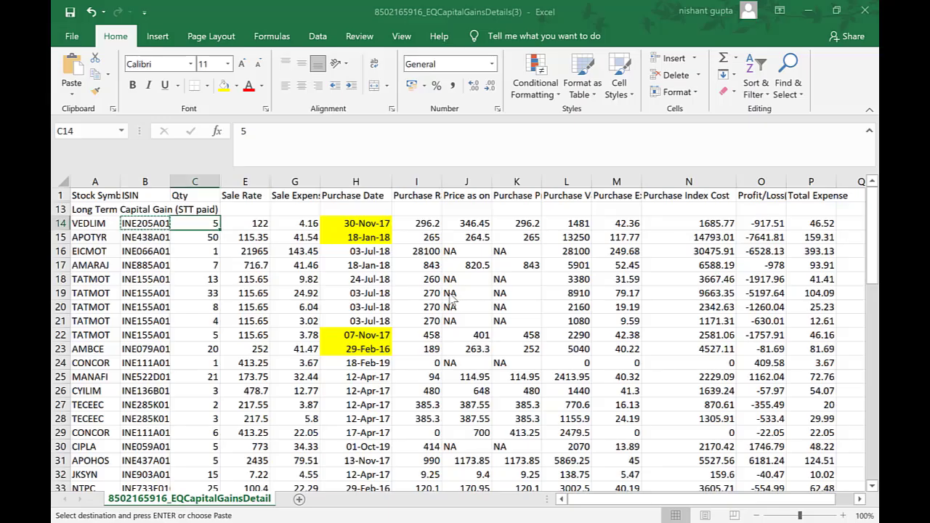
{"action": "left_click", "coordinate": [245, 223]}
{"action": "key", "text": "alt+Tab"}
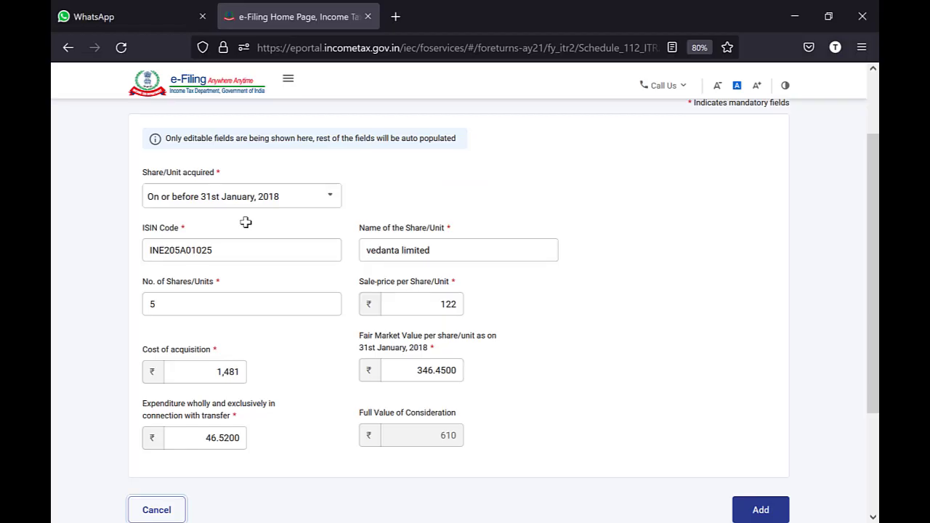
{"action": "key", "text": "alt+Tab"}
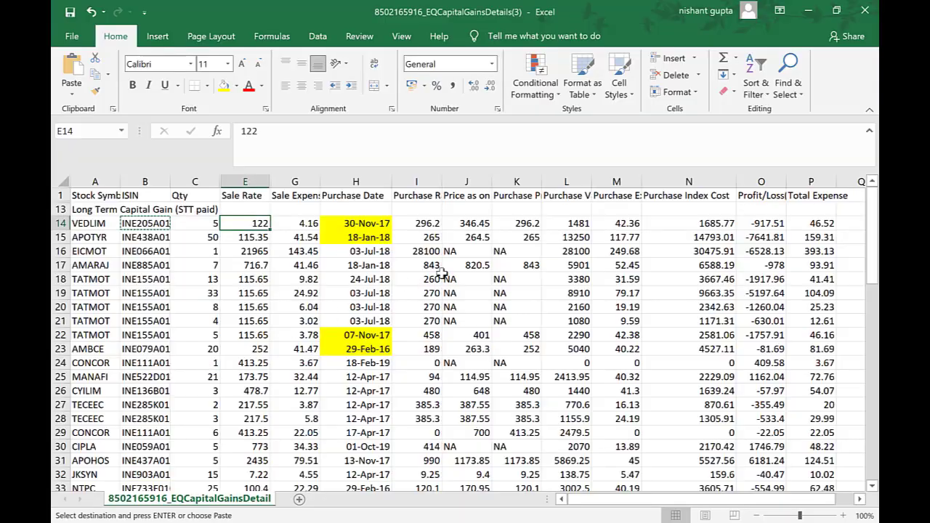
{"action": "left_click", "coordinate": [566, 223]}
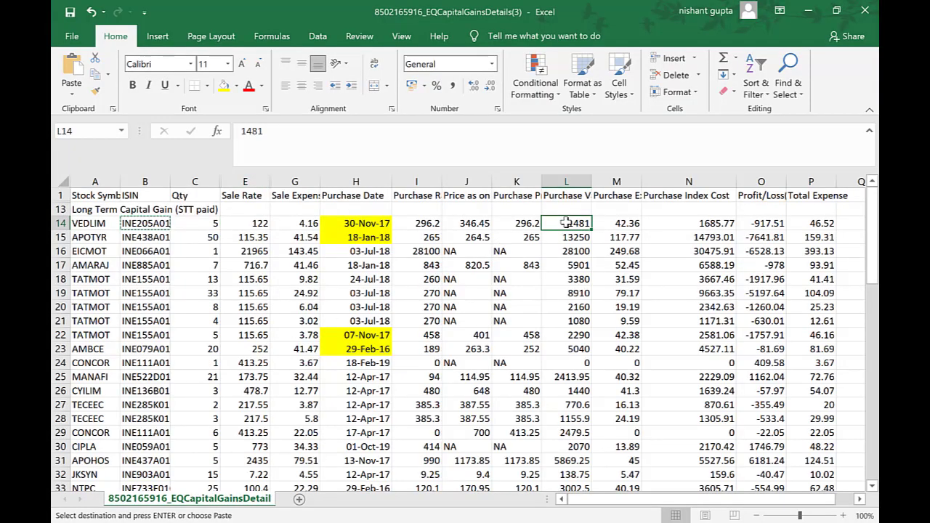
{"action": "key", "text": "alt+Tab"}
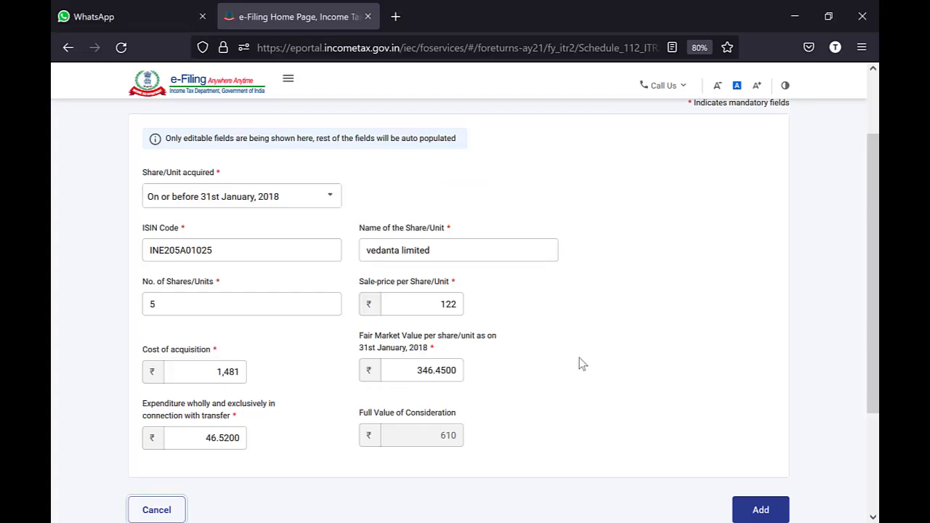
{"action": "left_click", "coordinate": [390, 371]}
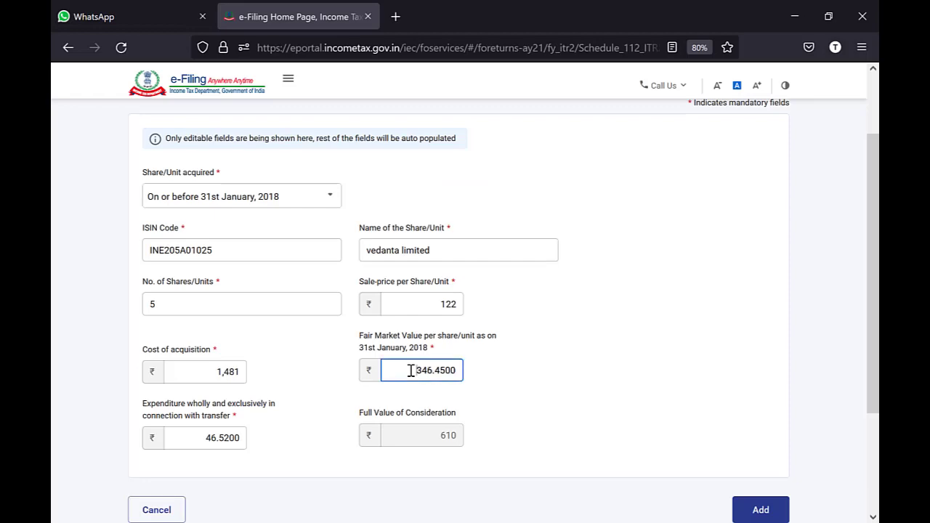
{"action": "key", "text": "alt+Tab"}
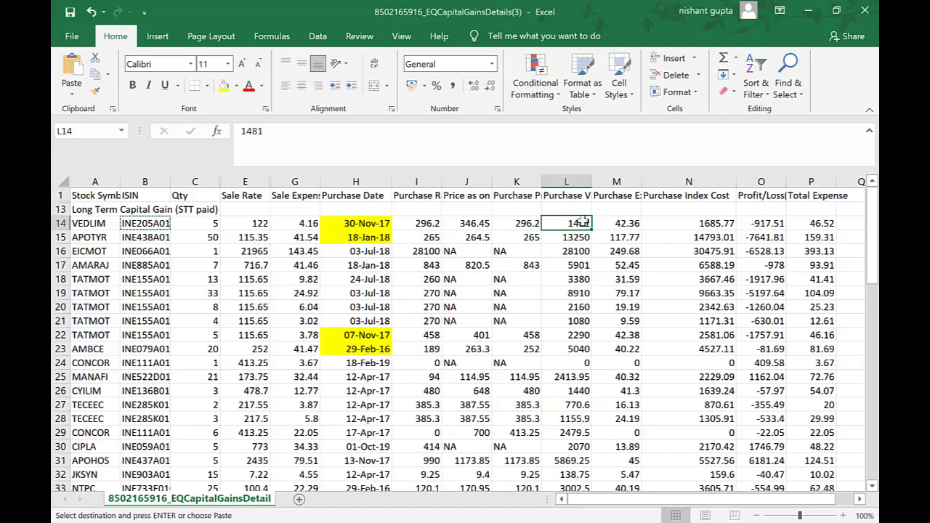
{"action": "left_click", "coordinate": [477, 223]}
{"action": "key", "text": "alt+Tab"}
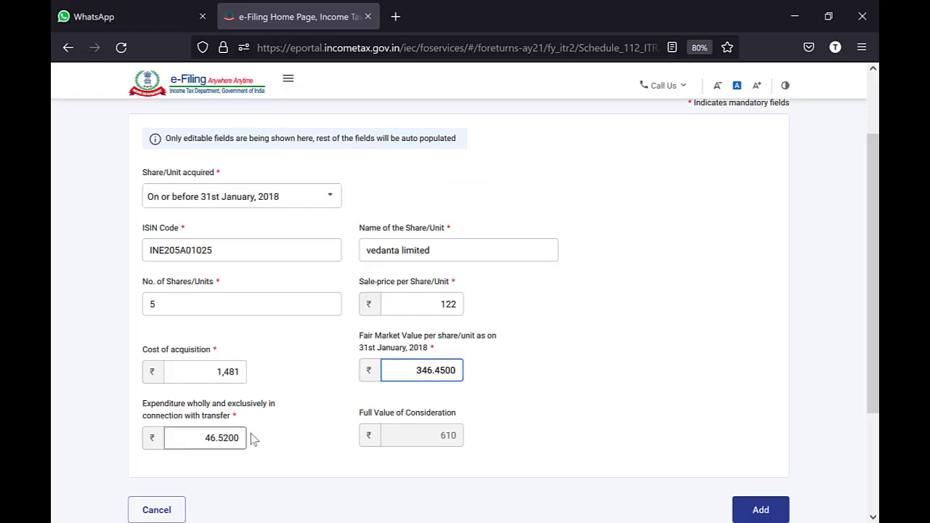
In the Excel sheet, hide the Sale Expenses column G
{"action": "key", "text": "alt+Tab"}
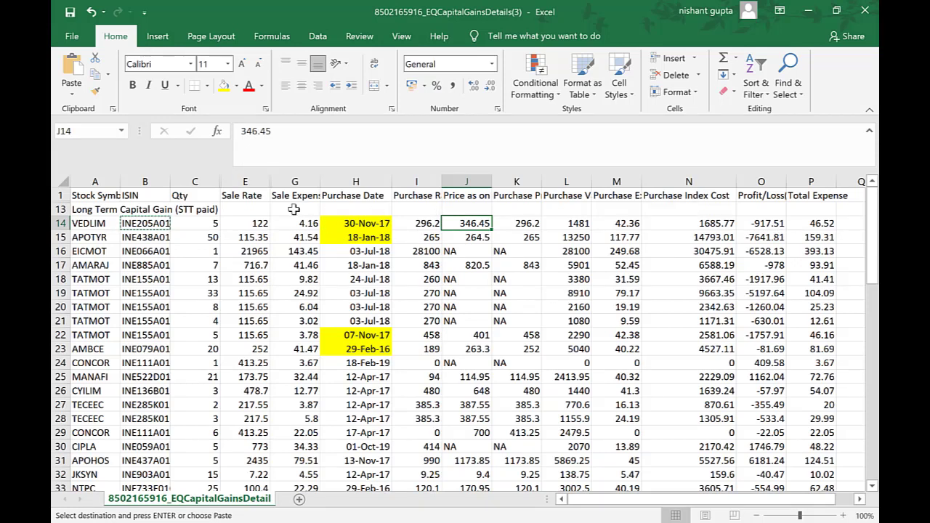
{"action": "left_click", "coordinate": [196, 223]}
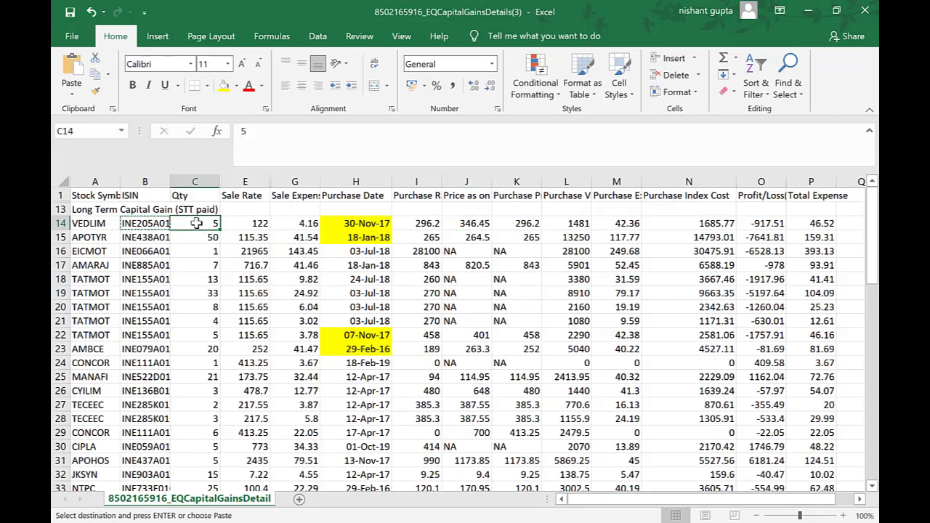
{"action": "left_click", "coordinate": [240, 221]}
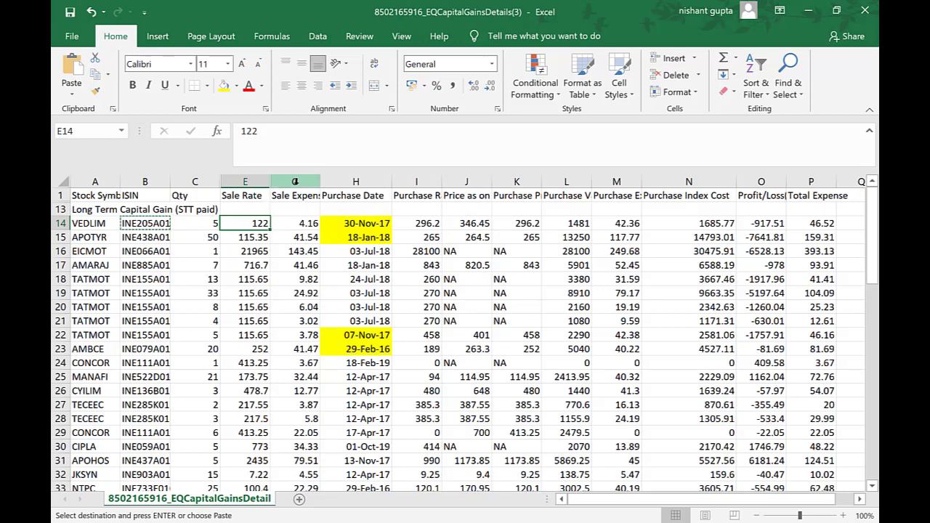
{"action": "left_click", "coordinate": [294, 182]}
{"action": "right_click", "coordinate": [297, 186]}
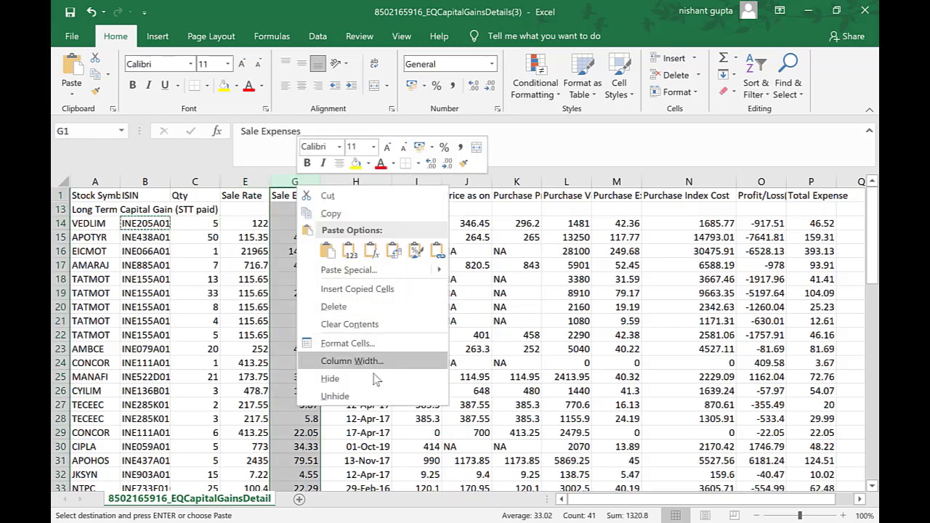
{"action": "left_click", "coordinate": [329, 378]}
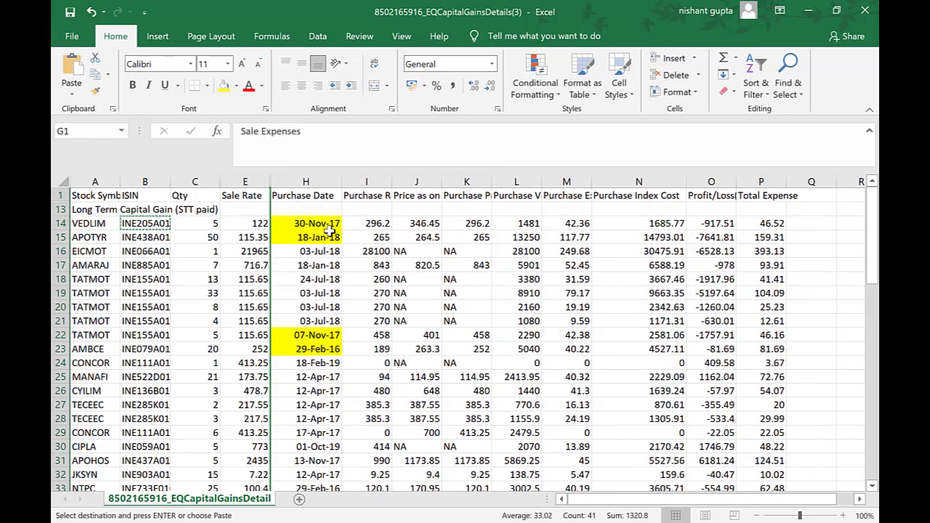
Hide the Purchase Rate column I in the Excel sheet
{"action": "left_click", "coordinate": [354, 223]}
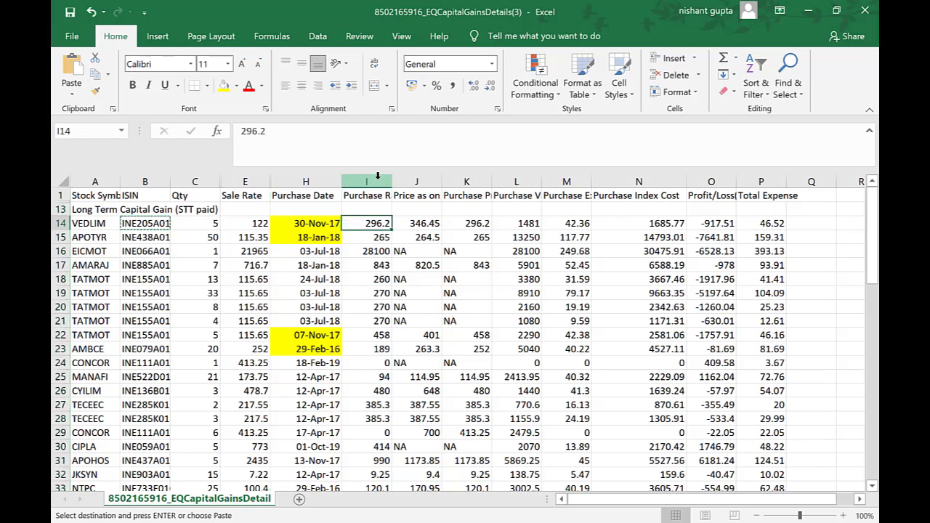
{"action": "left_click", "coordinate": [378, 196]}
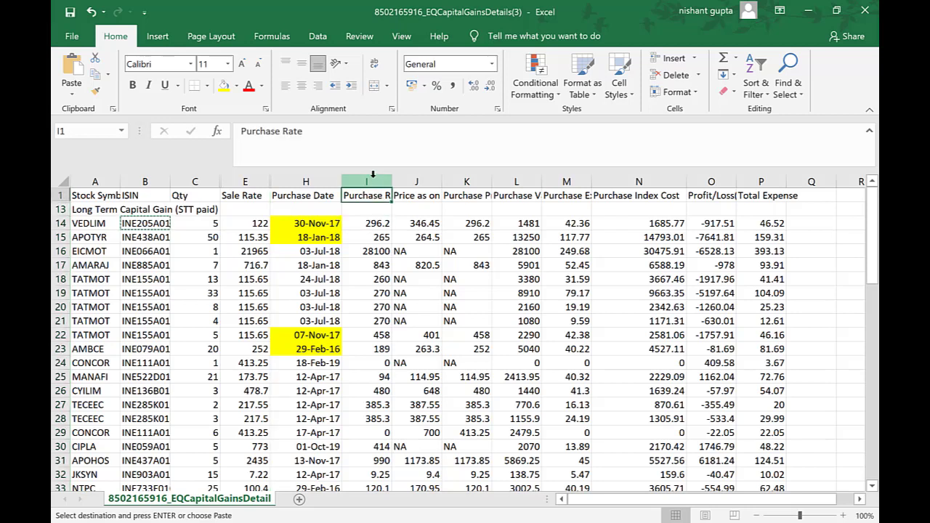
{"action": "right_click", "coordinate": [372, 175]}
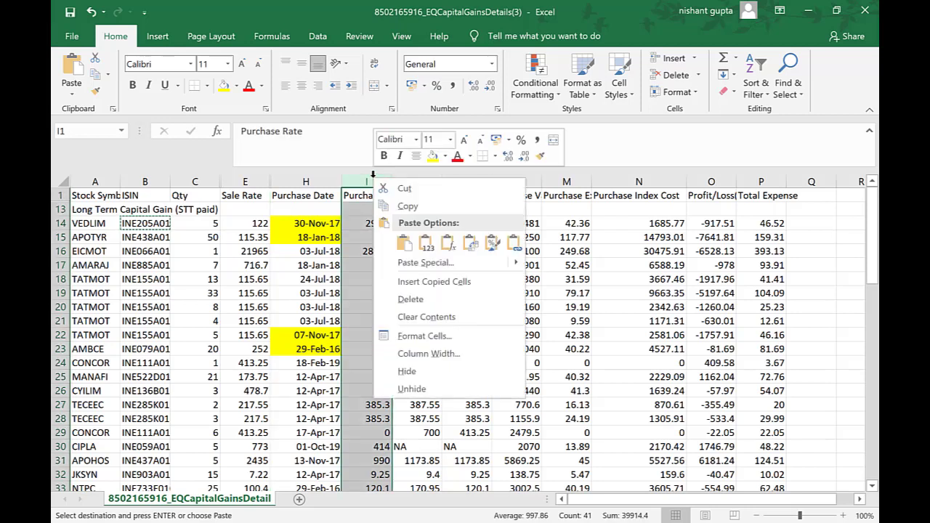
{"action": "left_click", "coordinate": [438, 374]}
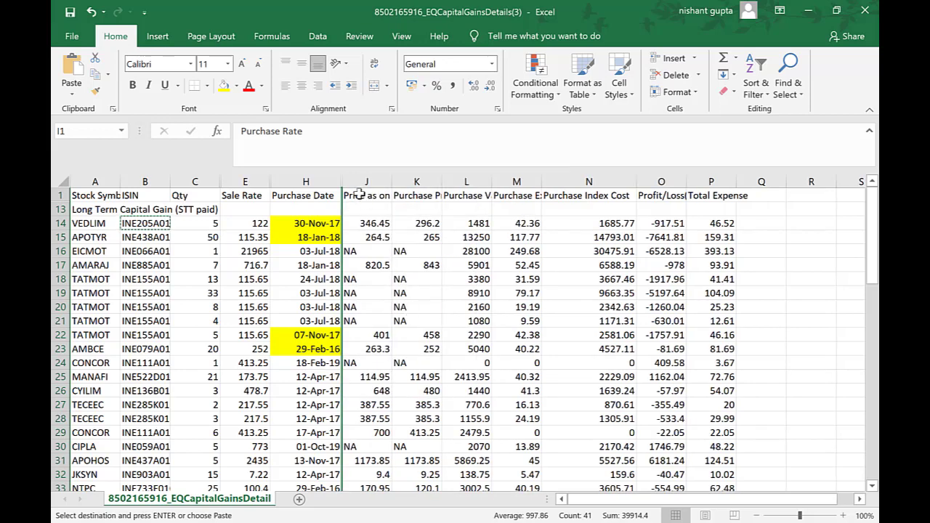
Keep the 31st Jan 2018 price column and hide the Purchase Price Considered column K
{"action": "left_click", "coordinate": [357, 191]}
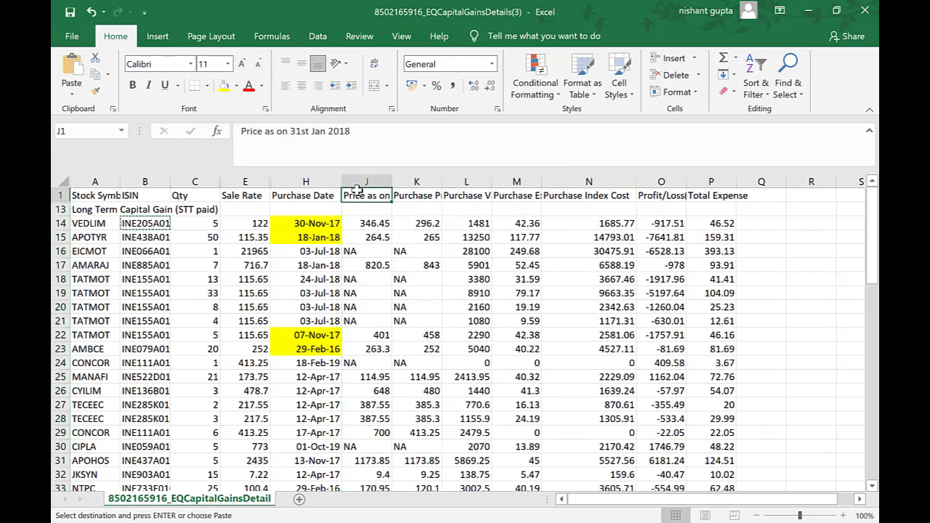
{"action": "left_click", "coordinate": [420, 181]}
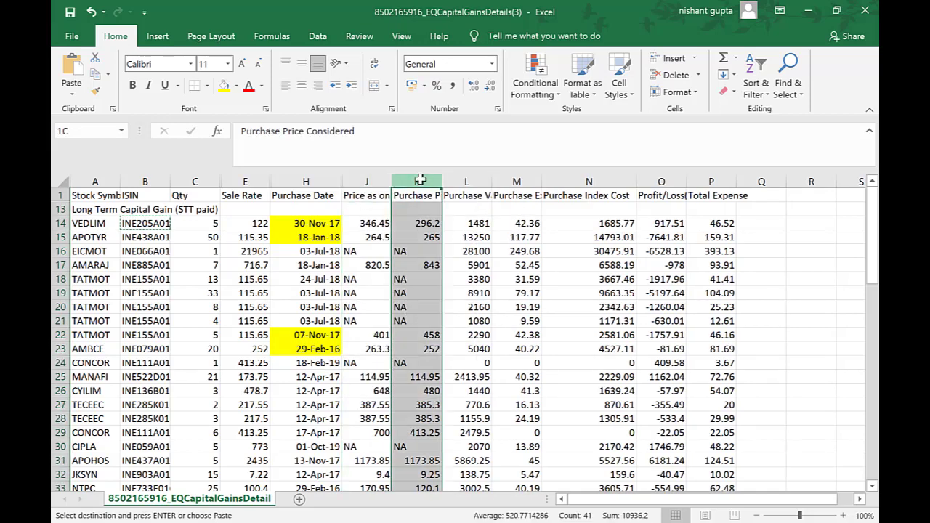
{"action": "left_click", "coordinate": [425, 238]}
{"action": "left_click", "coordinate": [429, 181]}
{"action": "right_click", "coordinate": [432, 182]}
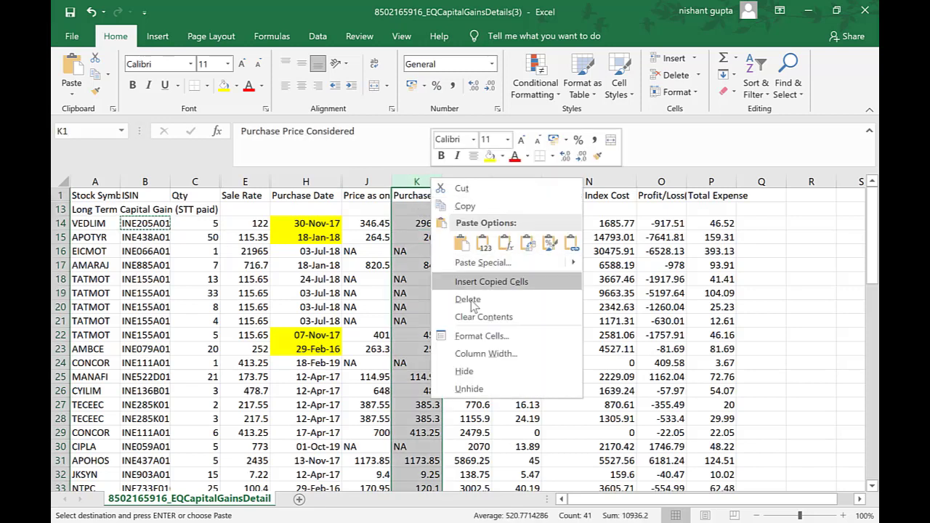
{"action": "left_click", "coordinate": [492, 371]}
Hide the Purchase Expenses and Purchase Index Cost columns, M and N, in the Excel sheet
{"action": "left_click", "coordinate": [419, 218]}
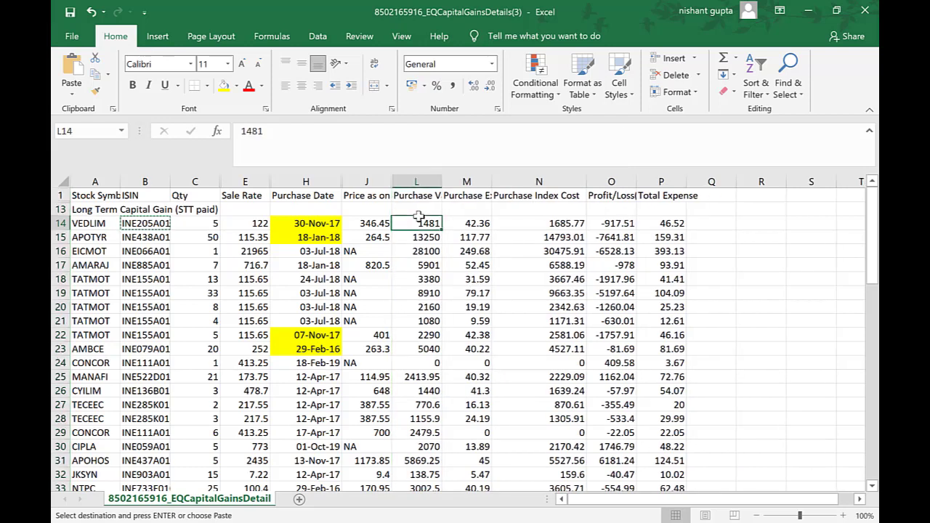
{"action": "left_click", "coordinate": [478, 197]}
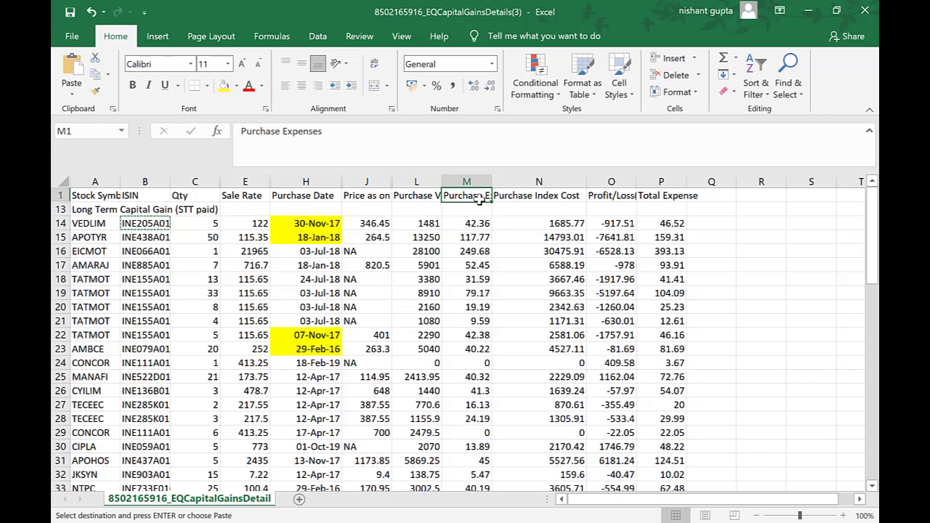
{"action": "left_click_drag", "start_coordinate": [481, 177], "coordinate": [536, 182]}
{"action": "right_click", "coordinate": [544, 239]}
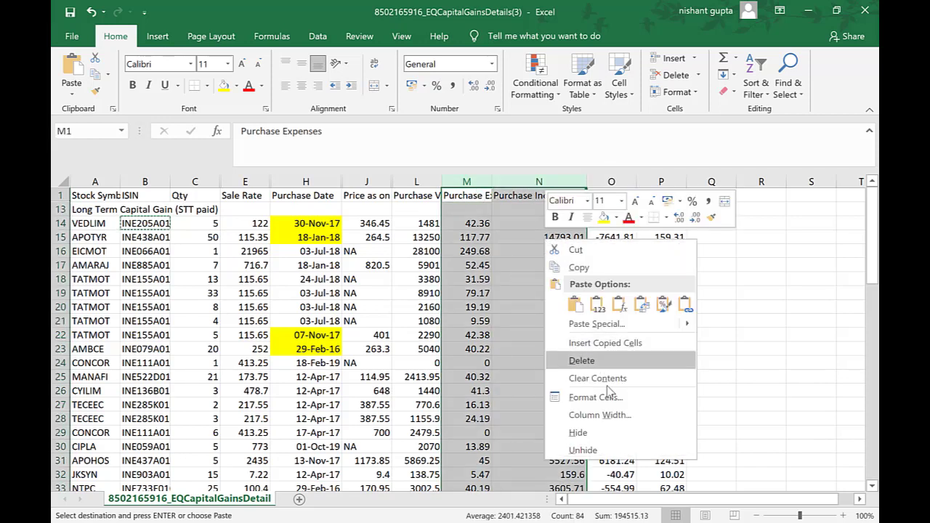
{"action": "left_click", "coordinate": [619, 433]}
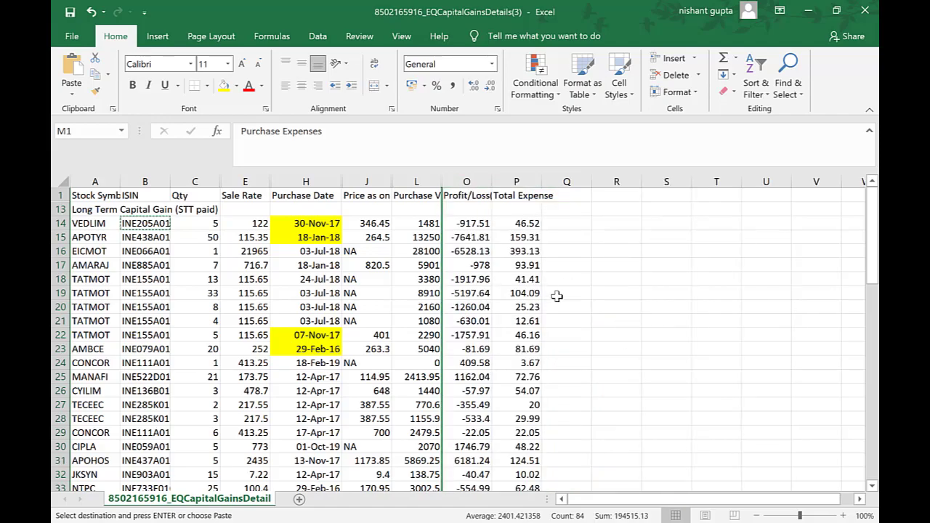
Switch to the e-Filing page and add the completed vedanta limited entry to Schedule 112A
{"action": "key", "text": "alt+Tab"}
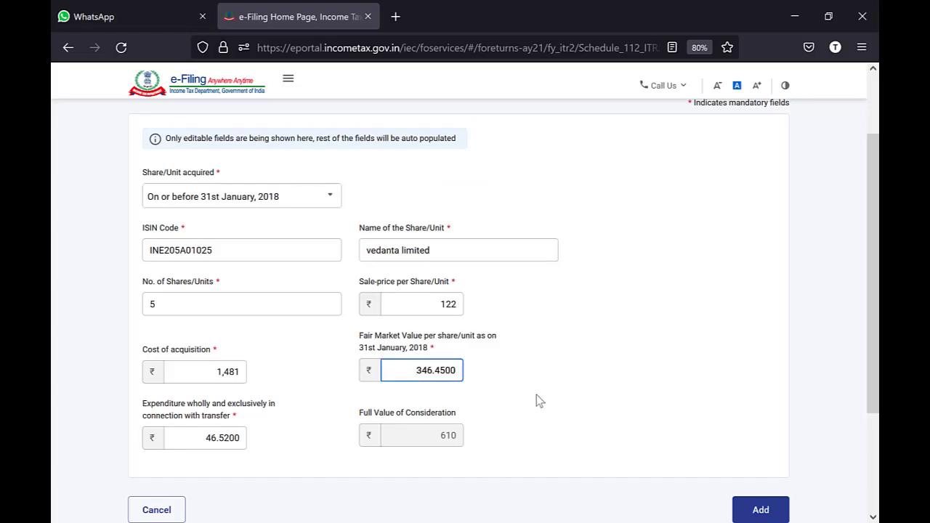
{"action": "scroll", "coordinate": [538, 399], "scroll_direction": "down", "scroll_amount": 3}
{"action": "left_click", "coordinate": [759, 402]}
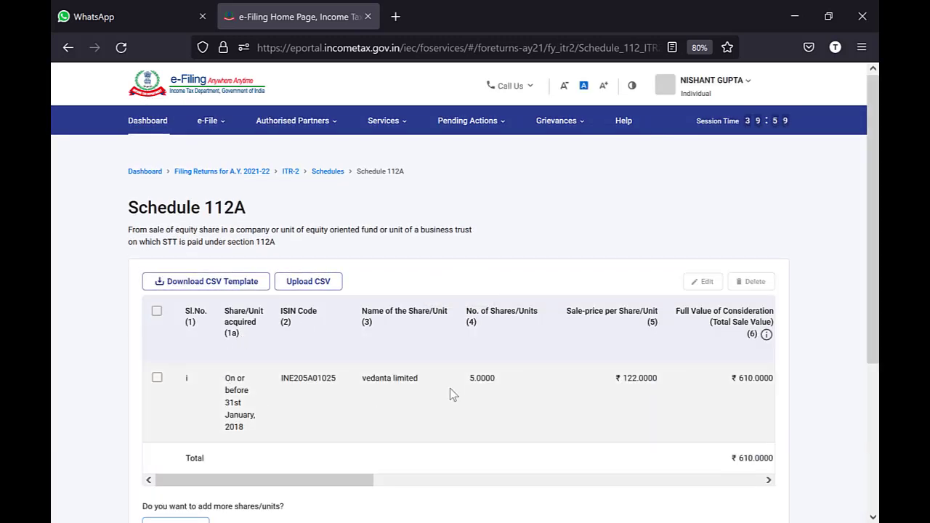
Compare the vedanta limited row's Balance in Schedule 112A with the VEDLIM profit/loss in cell O14 of the Excel sheet
{"action": "scroll", "coordinate": [451, 393], "scroll_direction": "right", "scroll_amount": 10}
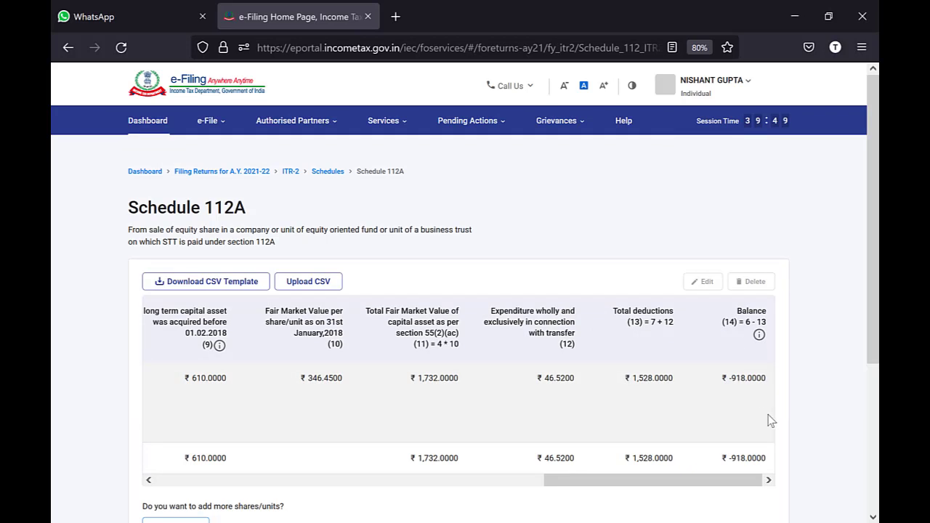
{"action": "key", "text": "alt+Tab"}
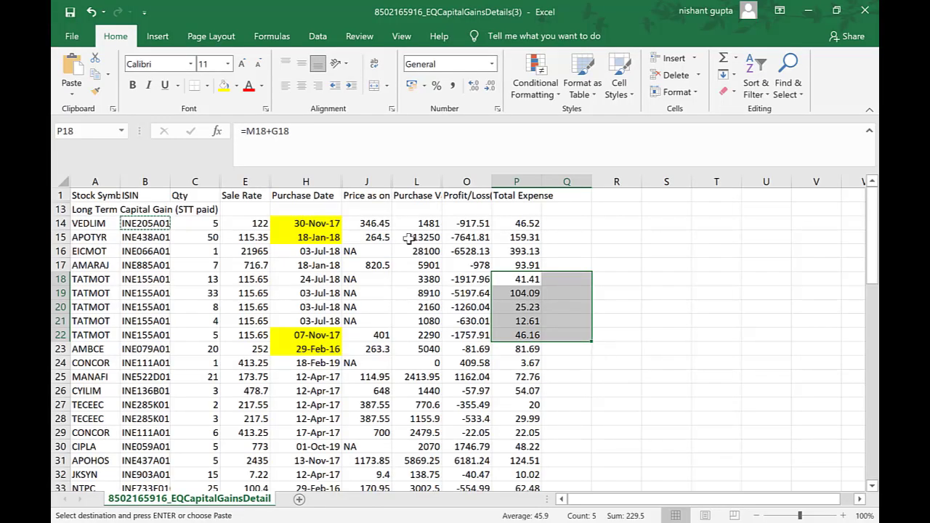
{"action": "left_click", "coordinate": [481, 222]}
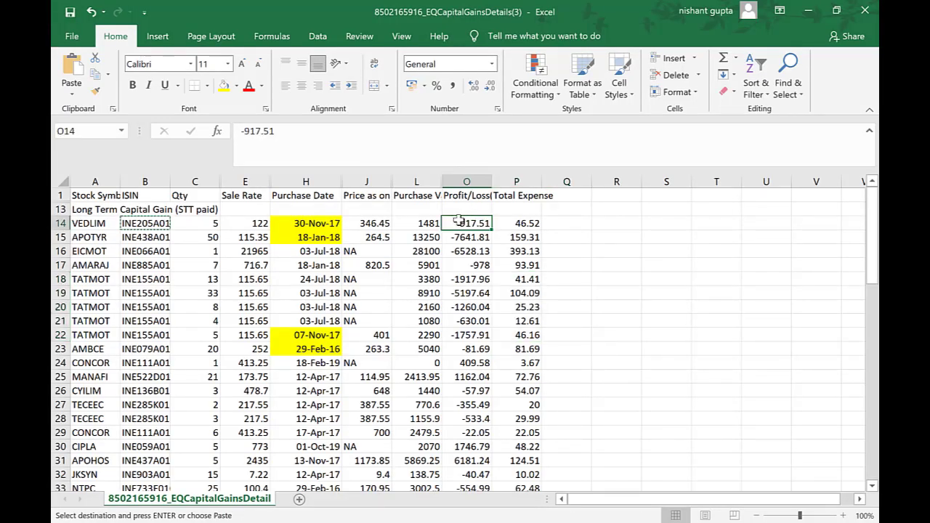
{"action": "key", "text": "alt+Tab"}
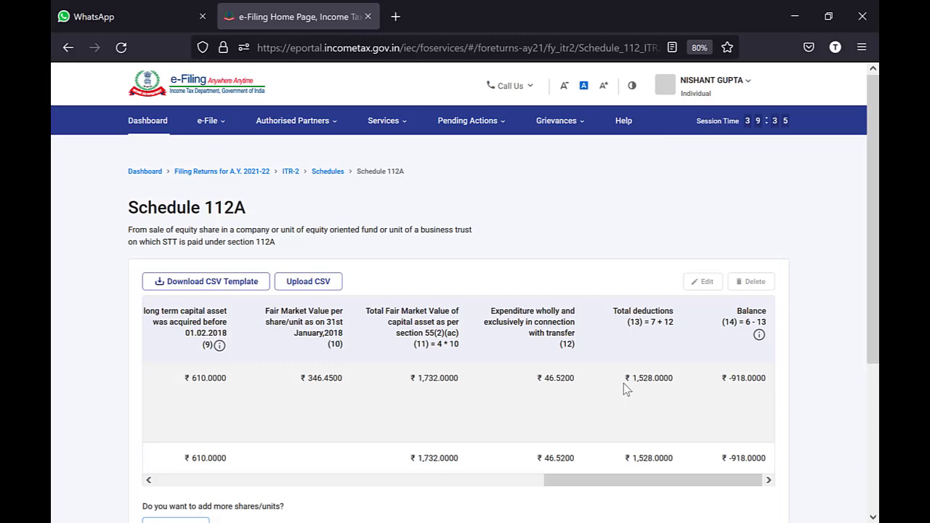
Start another Schedule 112A share entry and set its acquisition period to On or before 31st January, 2018
{"action": "scroll", "coordinate": [626, 389], "scroll_direction": "down", "scroll_amount": 5}
{"action": "left_click", "coordinate": [182, 305]}
{"action": "left_click", "coordinate": [300, 324]}
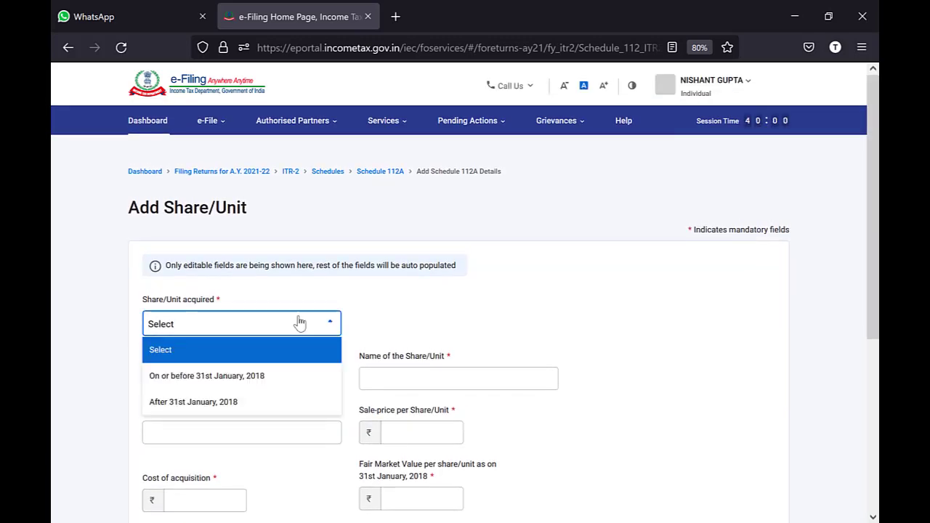
{"action": "left_click", "coordinate": [221, 387]}
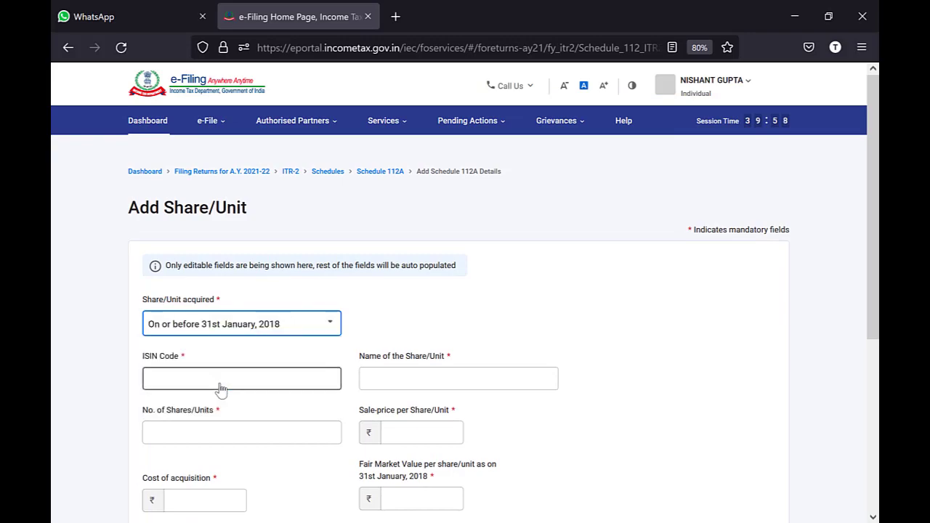
Copy the APOTYR ISIN code INE438A01022 from cell B15 of the Excel sheet into the new e-Filing entry's ISIN Code
{"action": "key", "text": "alt+Tab"}
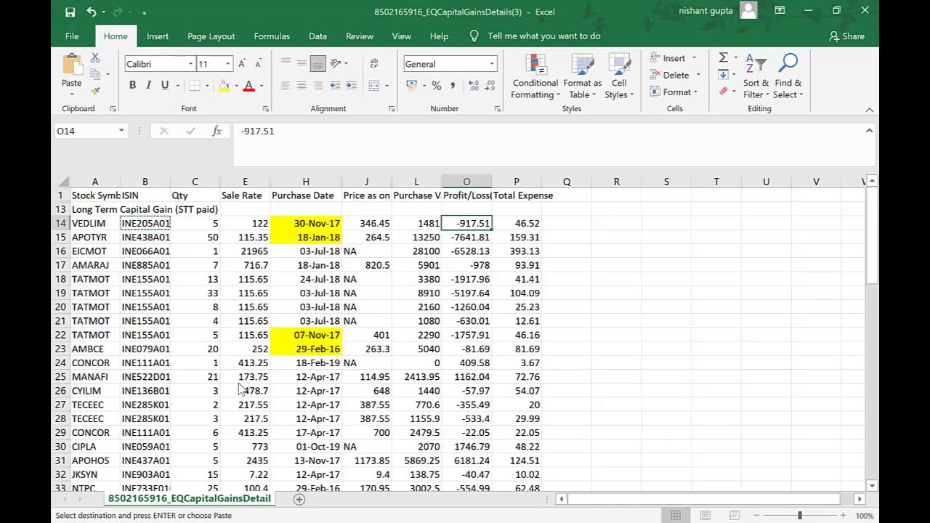
{"action": "left_click", "coordinate": [145, 238]}
{"action": "key", "text": "ctrl+c"}
{"action": "key", "text": "alt+Tab"}
{"action": "key", "text": "ctrl+v"}
{"action": "key", "text": "Tab"}
Check the stock symbol in row 15 and fill in the entry's share name from the suggestion for "apo"
{"action": "key", "text": "alt+Tab"}
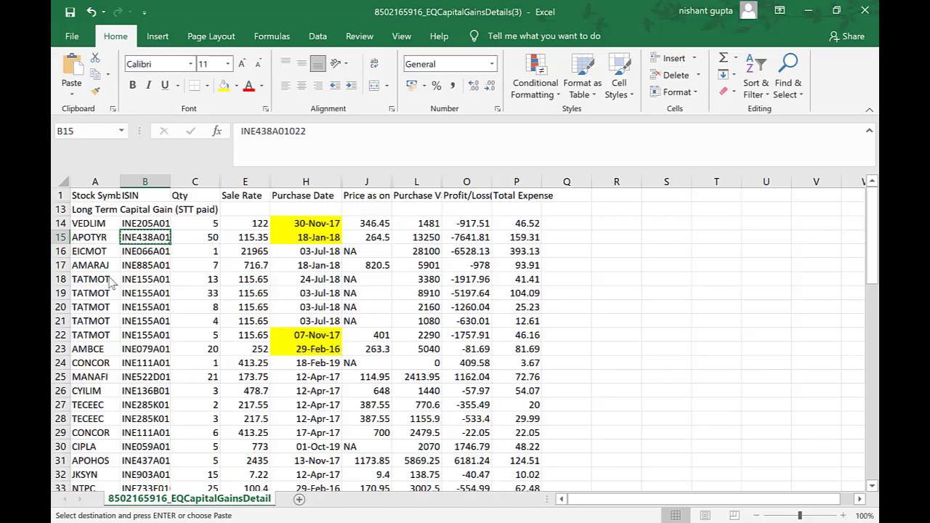
{"action": "key", "text": "alt+Tab"}
{"action": "type", "text": "apo"}
{"action": "key", "text": "Down"}
{"action": "key", "text": "Tab"}
Enter the APOTYR quantity 50 from cell C15 as the e-Filing entry's number of shares
{"action": "key", "text": "alt+Tab"}
{"action": "key", "text": "alt+Tab"}
{"action": "type", "text": "50"}
{"action": "key", "text": "Tab"}
{"action": "key", "text": "alt+Tab"}
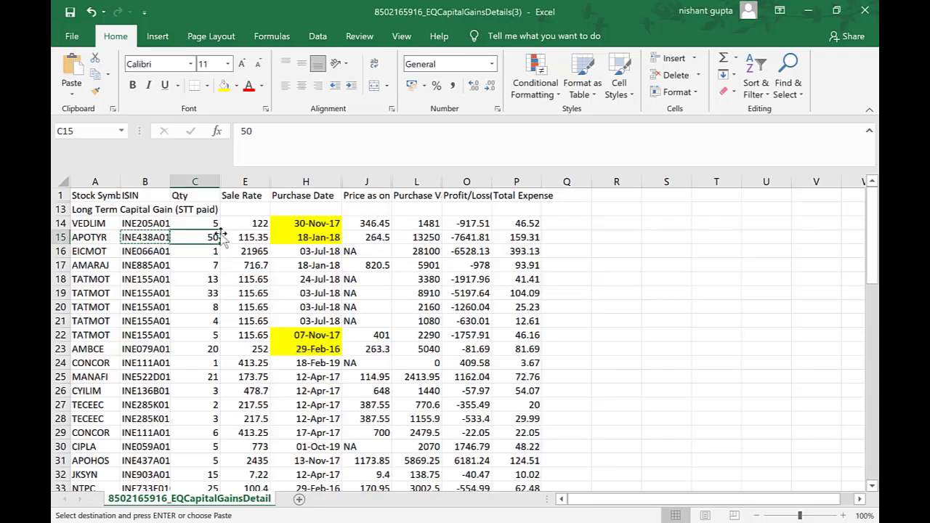
Enter the APOTYR sale rate 115.35 from row 15 of the Excel sheet as the e-Filing entry's sale price per share
{"action": "left_click", "coordinate": [242, 234]}
{"action": "key", "text": "ctrl+c"}
{"action": "key", "text": "alt+Tab"}
{"action": "type", "text": "11"}
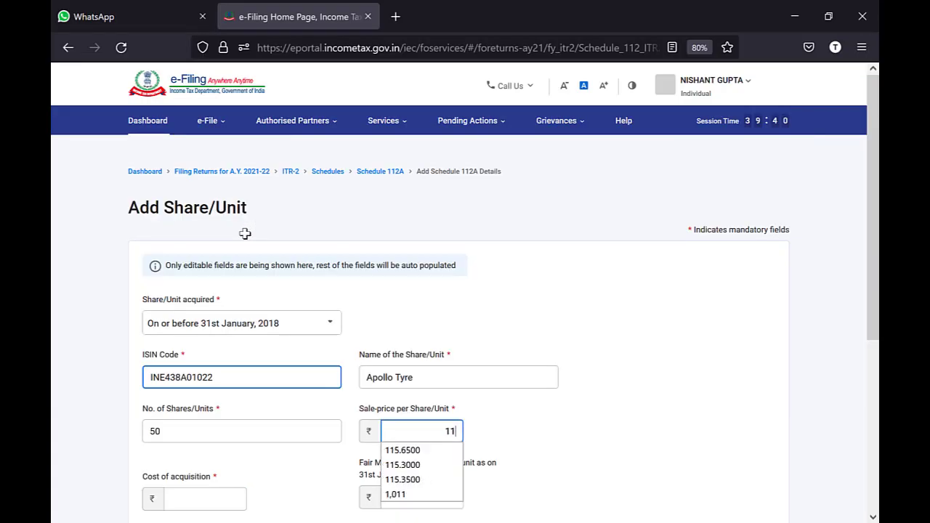
{"action": "type", "text": "5.35"}
{"action": "key", "text": "Tab"}
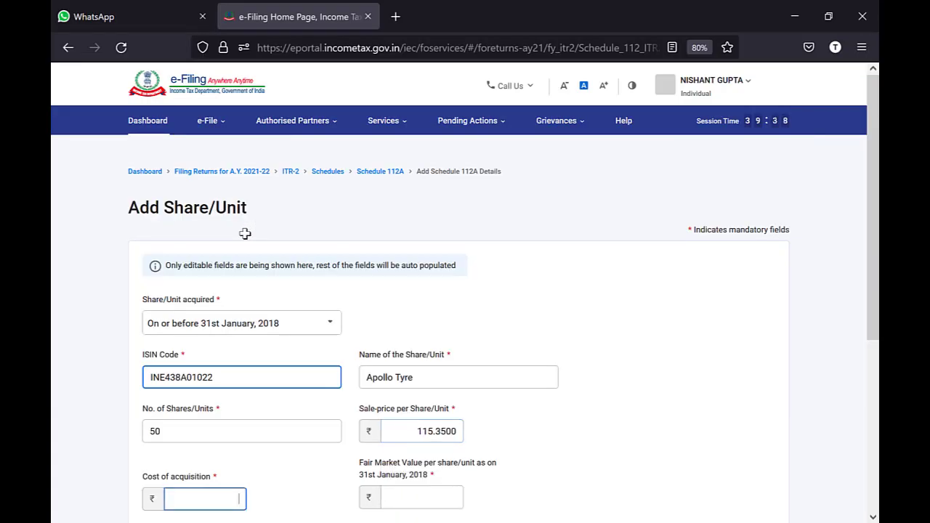
Enter the APOTYR purchase value 13250 from cell L15 of the Excel sheet as the e-Filing entry's cost of acquisition
{"action": "key", "text": "alt+Tab"}
{"action": "key", "text": "Right"}
{"action": "key", "text": "Right"}
{"action": "key", "text": "Right"}
{"action": "key", "text": "alt+Tab"}
{"action": "type", "text": "1"}
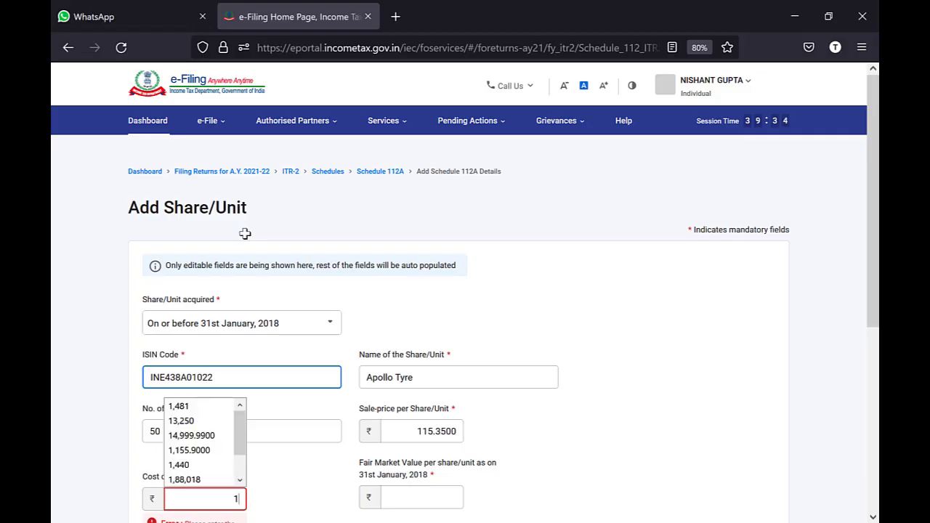
{"action": "type", "text": ",250"}
{"action": "key", "text": "Tab"}
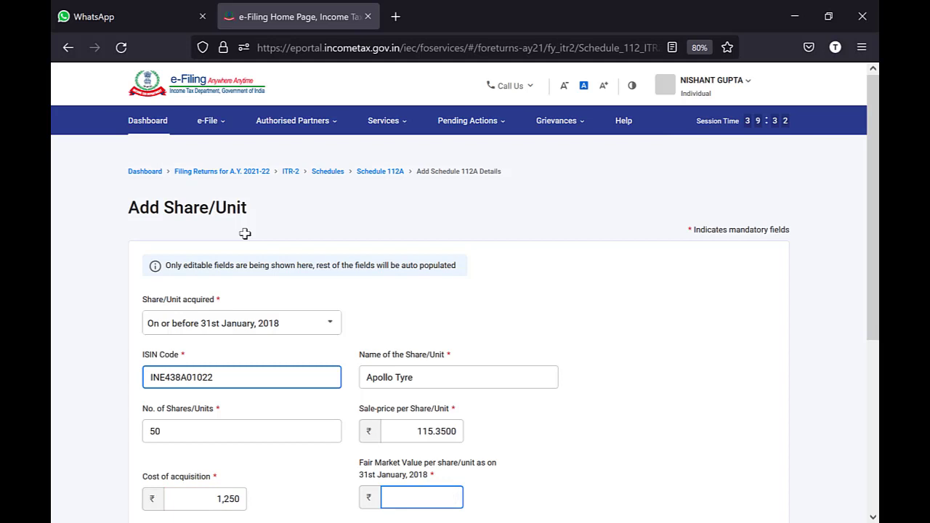
{"action": "left_click_drag", "start_coordinate": [203, 496], "coordinate": [331, 502]}
{"action": "type", "text": "132"}
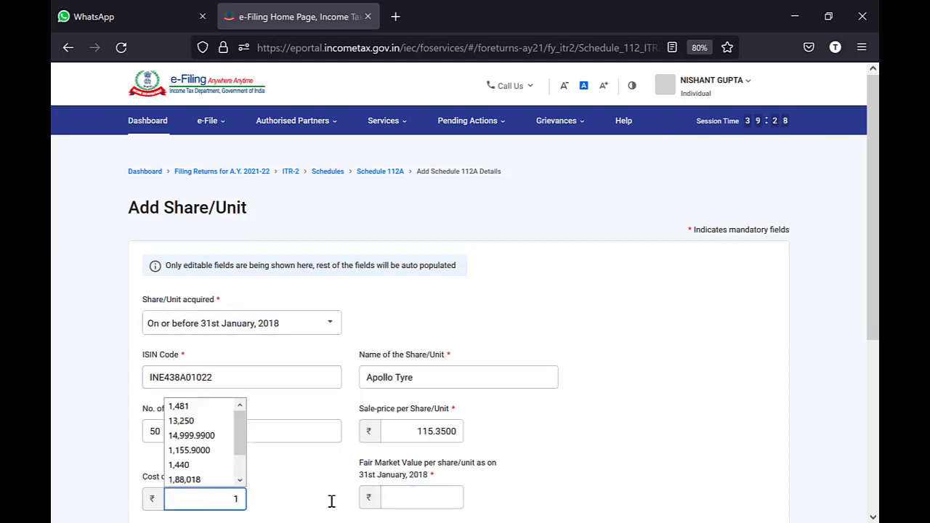
{"action": "key", "text": "Tab"}
Enter the APOTYR 31st January 2018 price of 264.5 from the Excel sheet as the e-Filing entry's fair market value per share
{"action": "key", "text": "alt+Tab"}
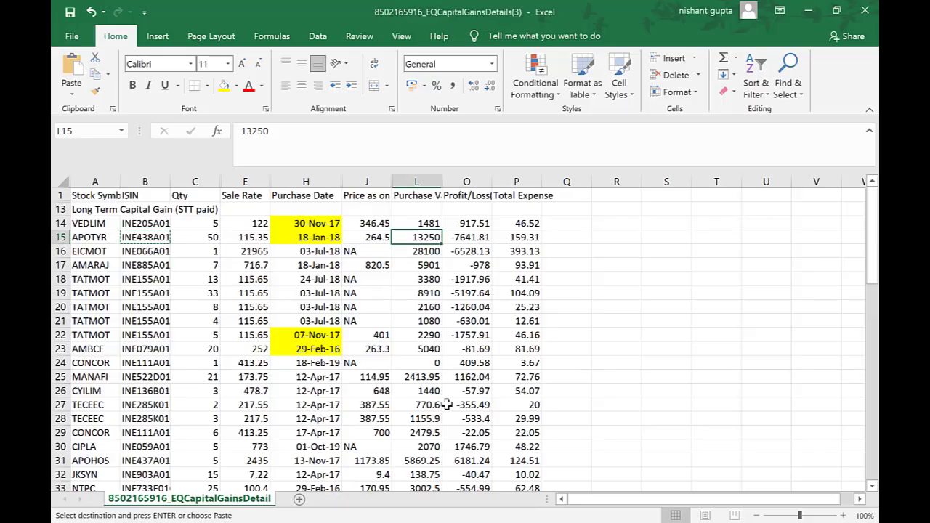
{"action": "key", "text": "alt+Tab"}
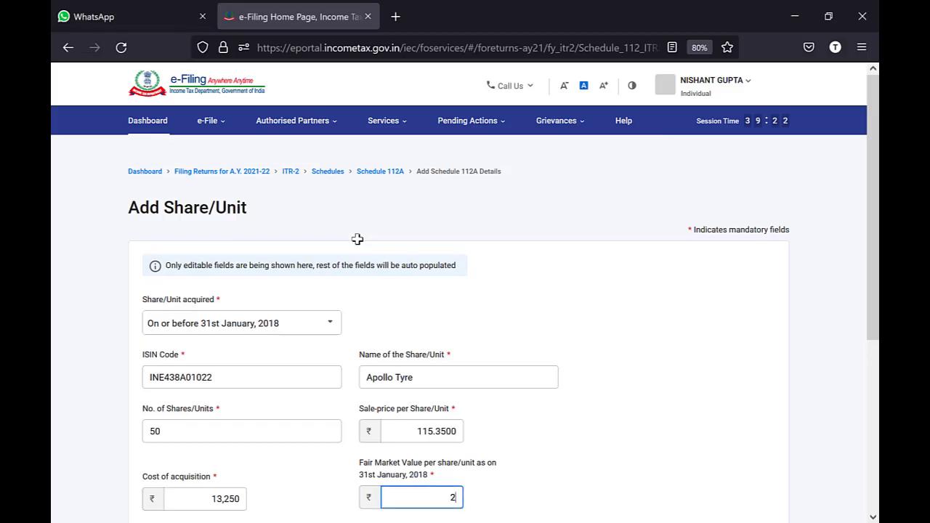
{"action": "type", "text": "264.5"}
{"action": "key", "text": "Tab"}
Enter the total expense 159.31 from cell P15 as the e-Filing entry's transfer expenditure and add the Apollo Tyre entry to Schedule 112A
{"action": "key", "text": "alt+Tab"}
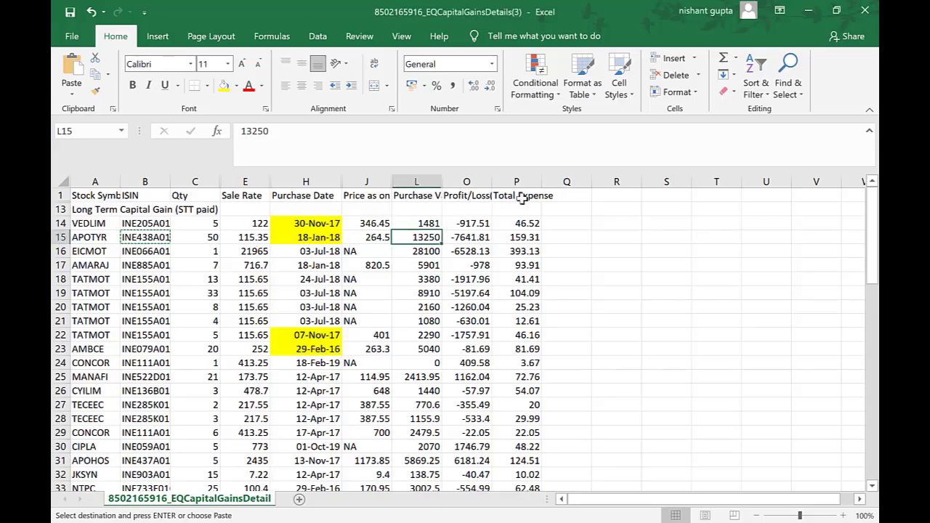
{"action": "left_click", "coordinate": [516, 237]}
{"action": "key", "text": "ctrl+c"}
{"action": "key", "text": "alt+Tab"}
{"action": "type", "text": "15"}
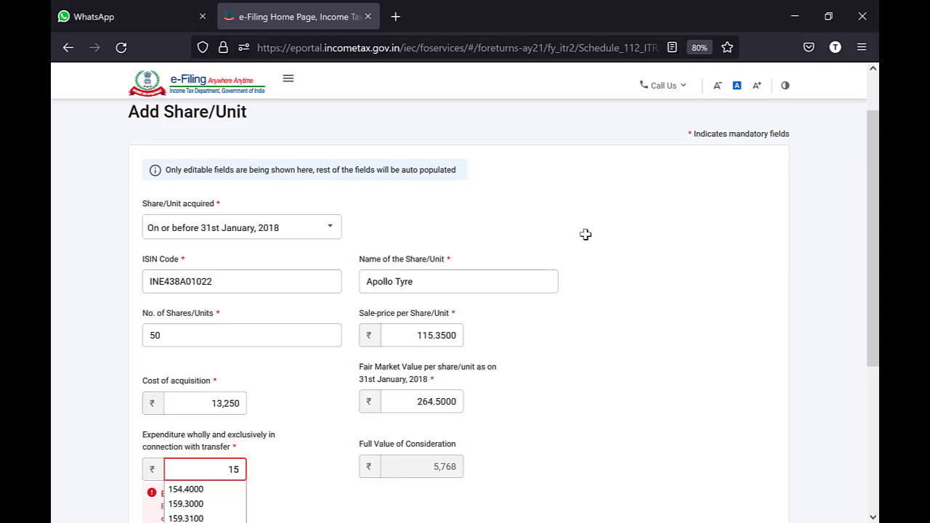
{"action": "type", "text": "9.31"}
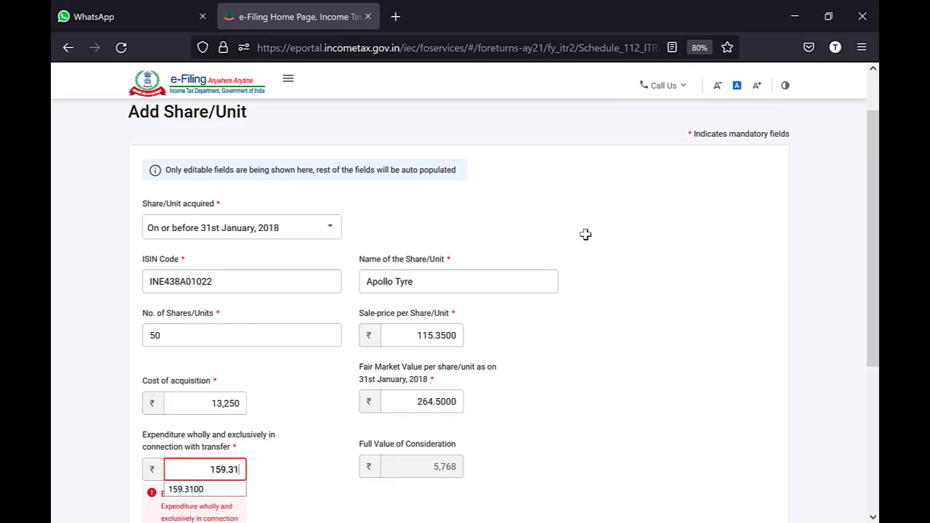
{"action": "key", "text": "Tab"}
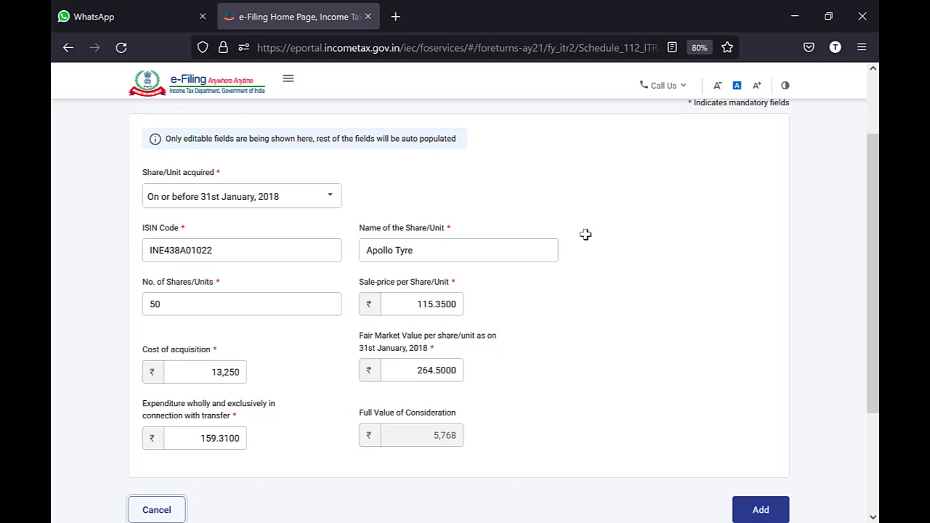
{"action": "left_click", "coordinate": [760, 508]}
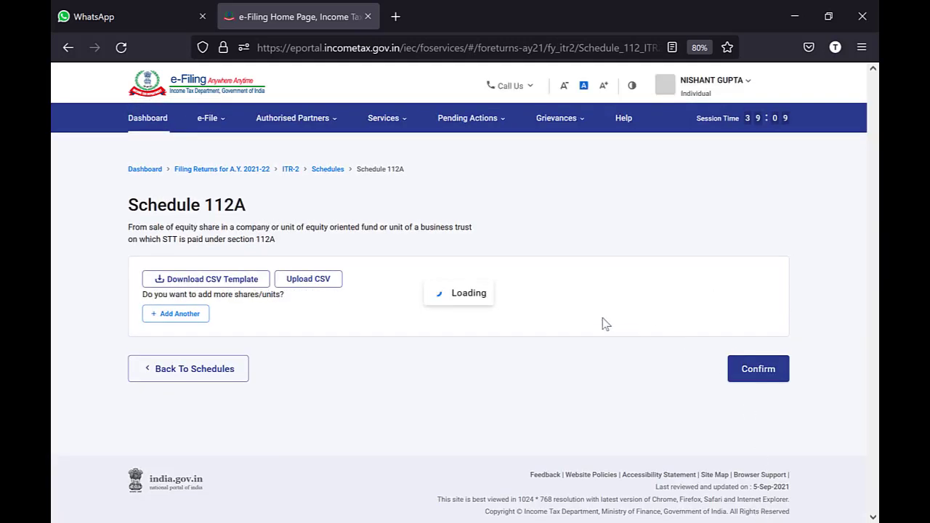
Compare the Apollo Tyre balance in the Schedule 112A table with the profit/loss figure in cell O15 of the Excel sheet
{"action": "scroll", "coordinate": [528, 418], "scroll_direction": "down", "scroll_amount": 2}
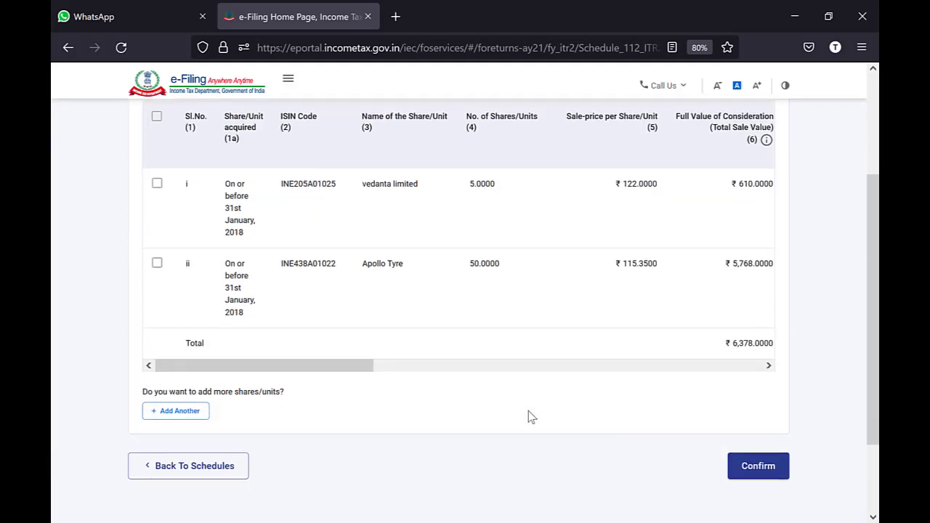
{"action": "scroll", "coordinate": [592, 280], "scroll_direction": "right", "scroll_amount": 5}
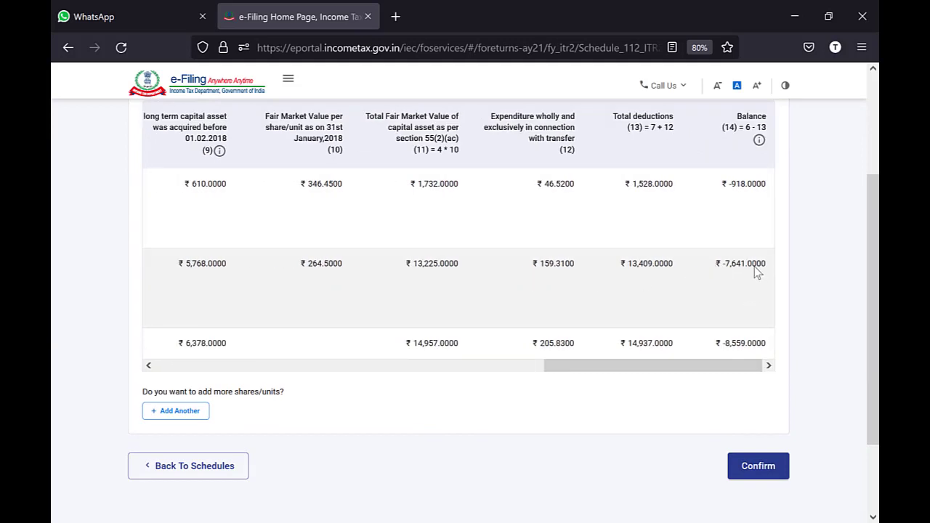
{"action": "key", "text": "alt+Tab"}
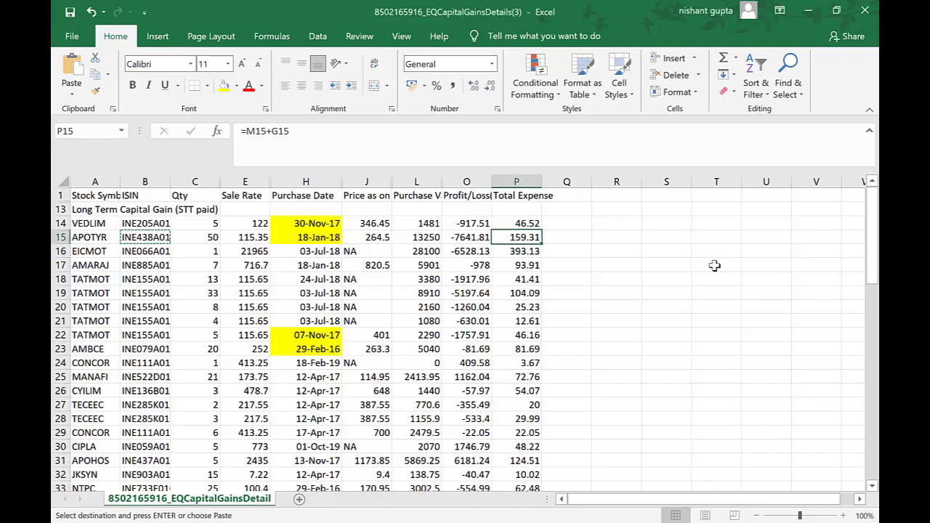
{"action": "left_click", "coordinate": [472, 238]}
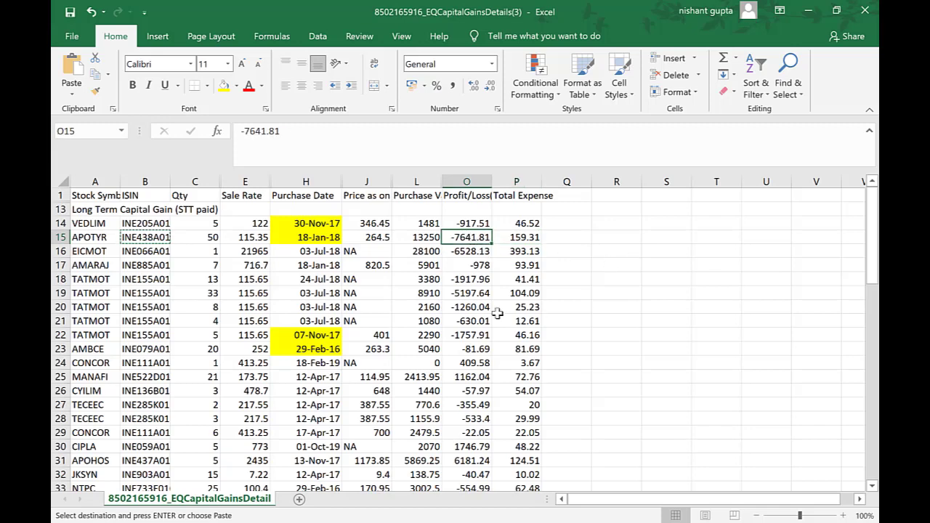
{"action": "key", "text": "alt+Tab"}
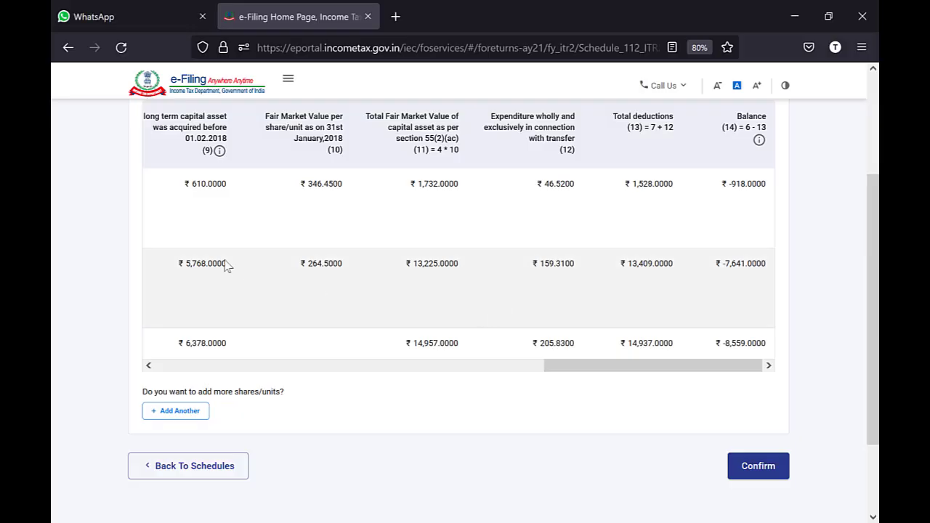
{"action": "scroll", "coordinate": [276, 270], "scroll_direction": "left", "scroll_amount": 10}
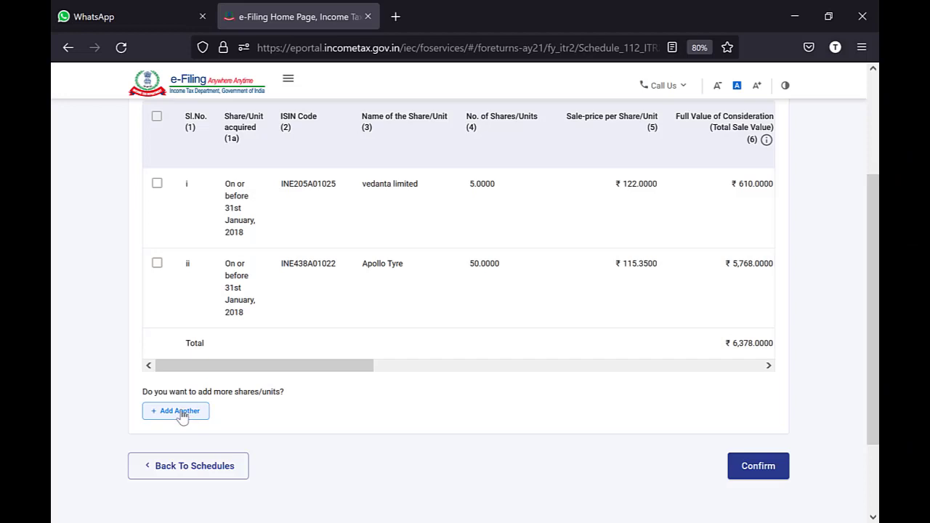
Start another Schedule 112A share entry and set its acquisition period to After 31st January, 2018
{"action": "left_click", "coordinate": [181, 412]}
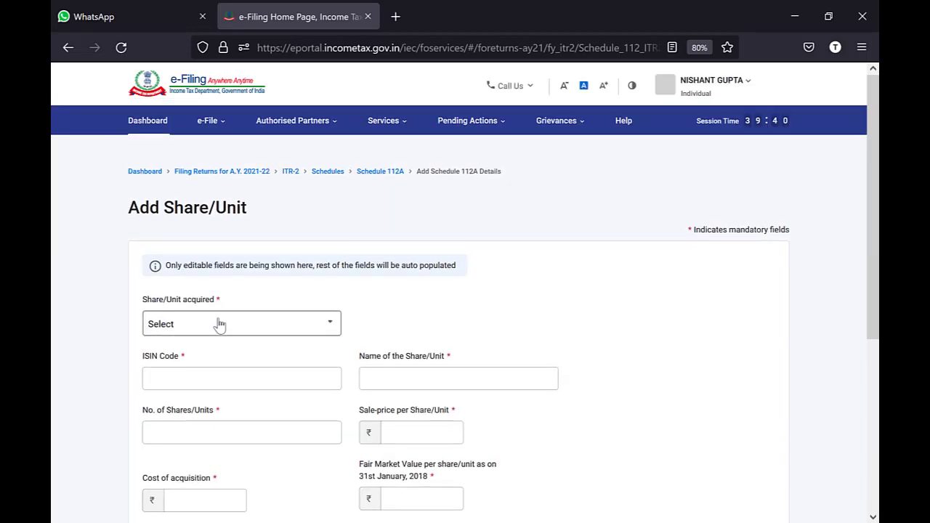
{"action": "left_click", "coordinate": [224, 324]}
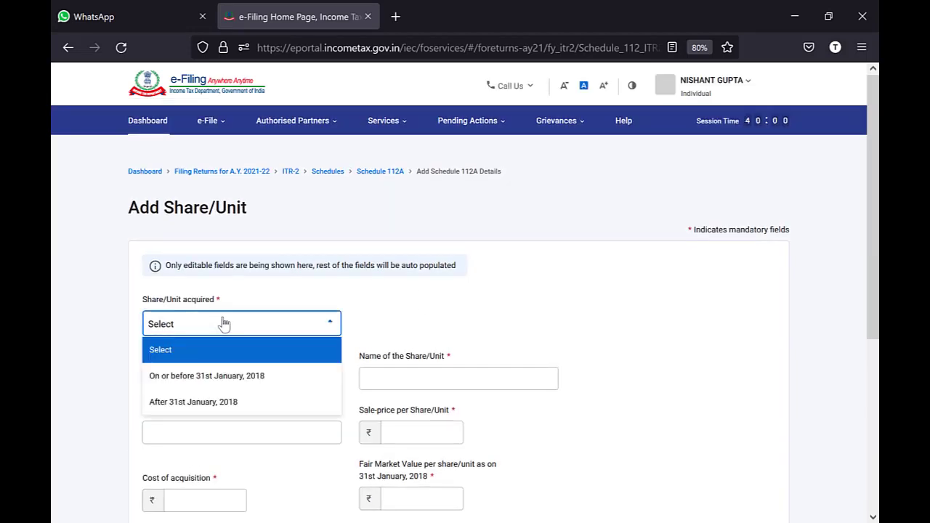
{"action": "left_click", "coordinate": [223, 411]}
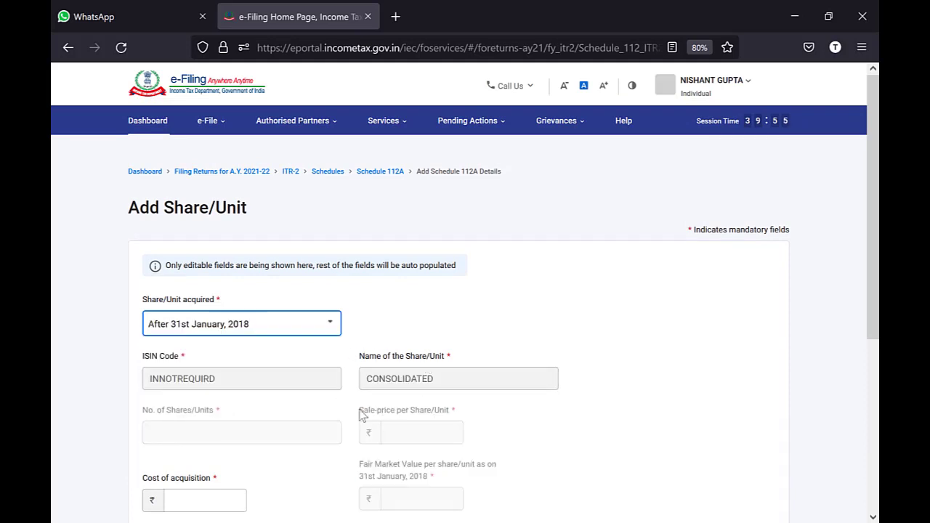
{"action": "scroll", "coordinate": [431, 419], "scroll_direction": "down", "scroll_amount": 2}
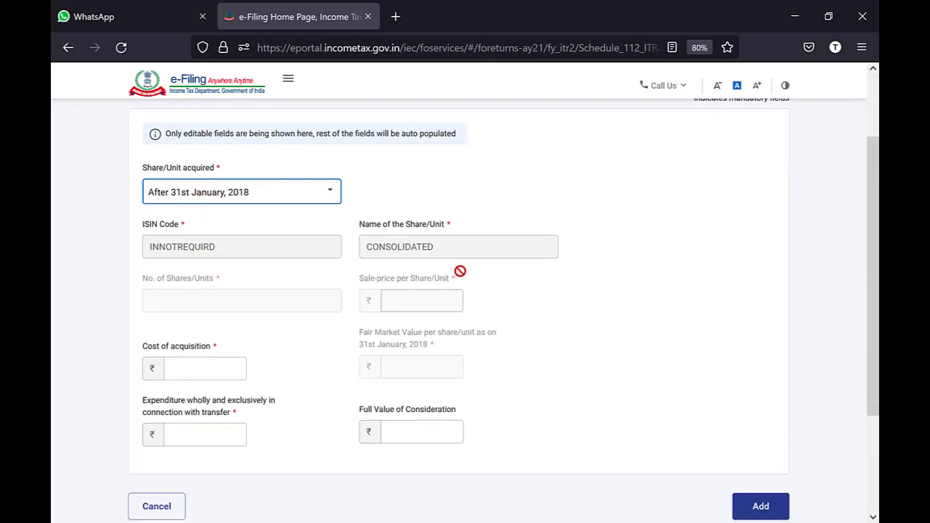
Highlight the rows A45:P53 of the Excel sheet, TATMOT through GLEPHA, with an orange fill
{"action": "key", "text": "alt+Tab"}
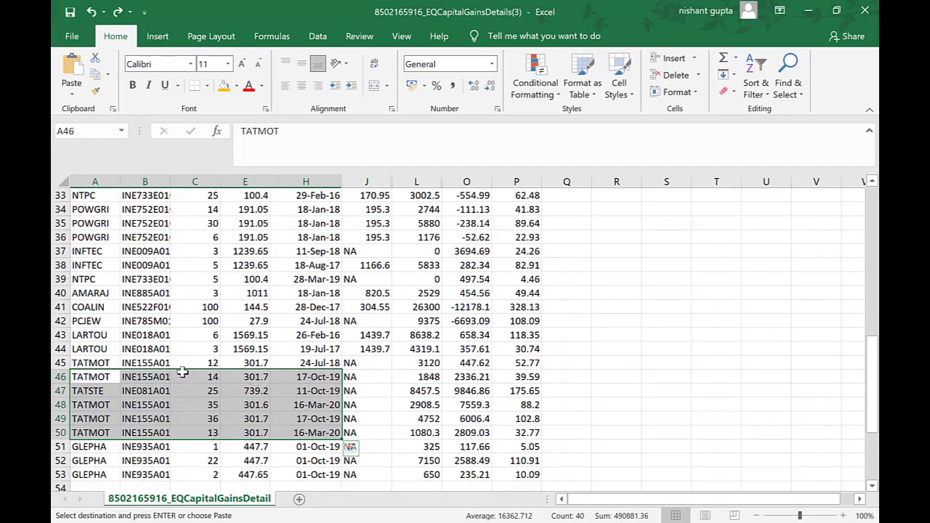
{"action": "left_click", "coordinate": [98, 364]}
{"action": "left_click_drag", "start_coordinate": [98, 364], "coordinate": [525, 473]}
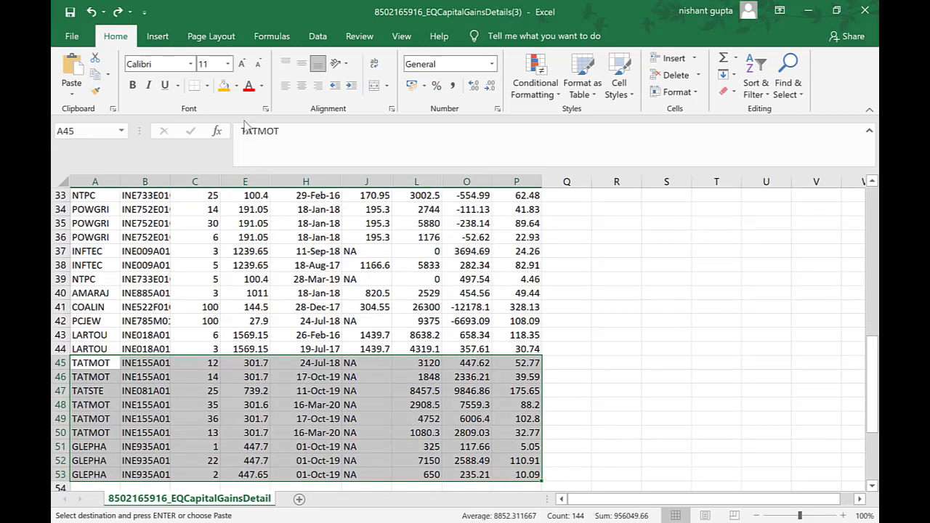
{"action": "left_click", "coordinate": [223, 86]}
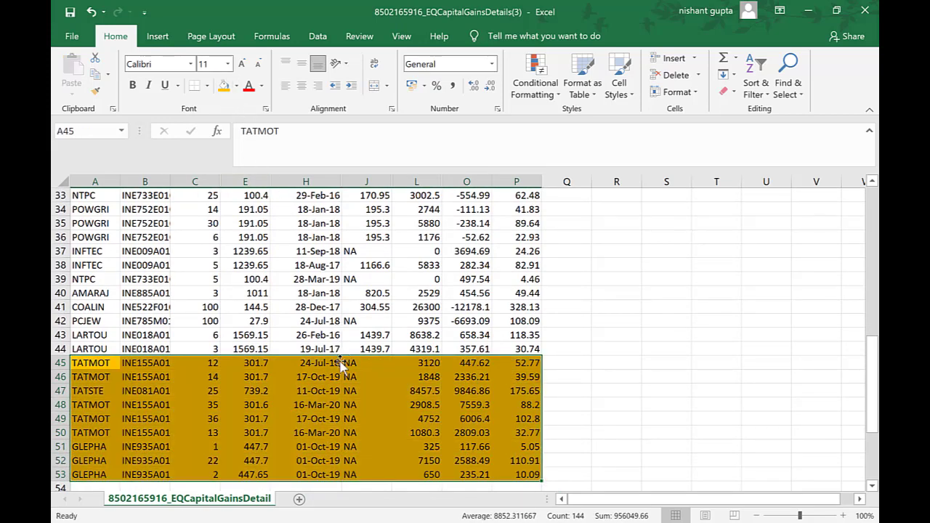
{"action": "left_click", "coordinate": [329, 404]}
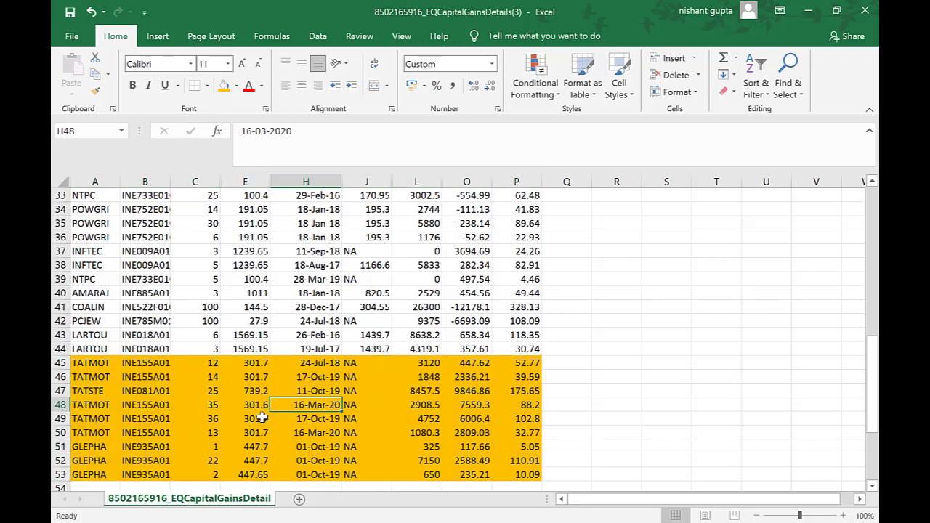
Check the e-Filing entry's cost of acquisition field and freeze the top header row of the Excel sheet
{"action": "key", "text": "alt+Tab"}
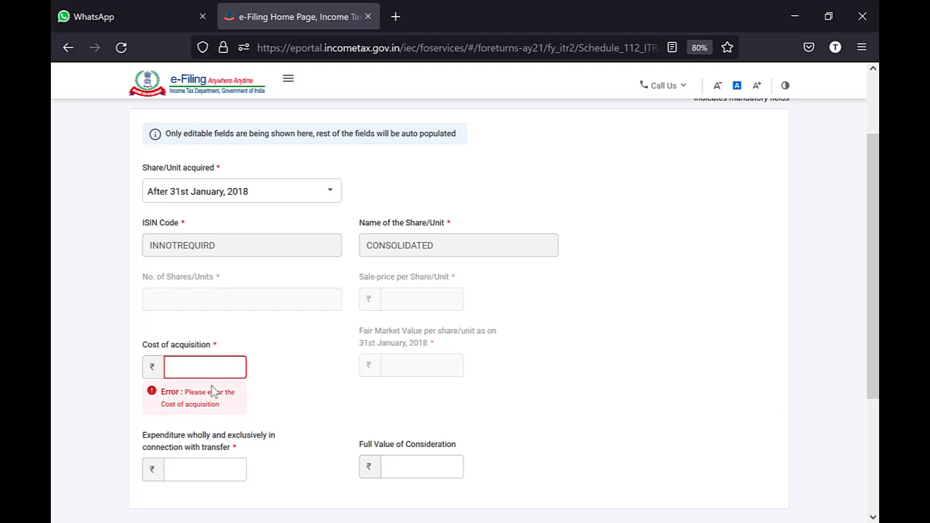
{"action": "key", "text": "alt+Tab"}
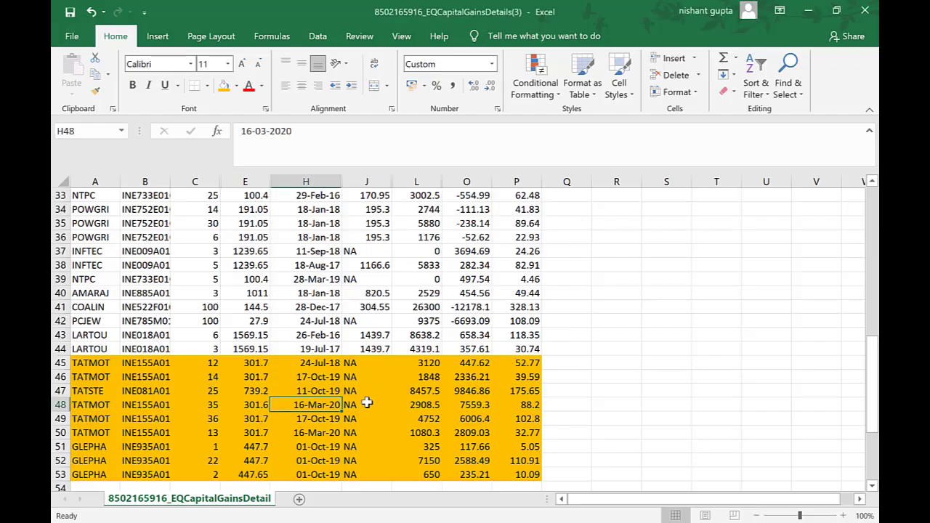
{"action": "scroll", "coordinate": [367, 403], "scroll_direction": "up", "scroll_amount": 7}
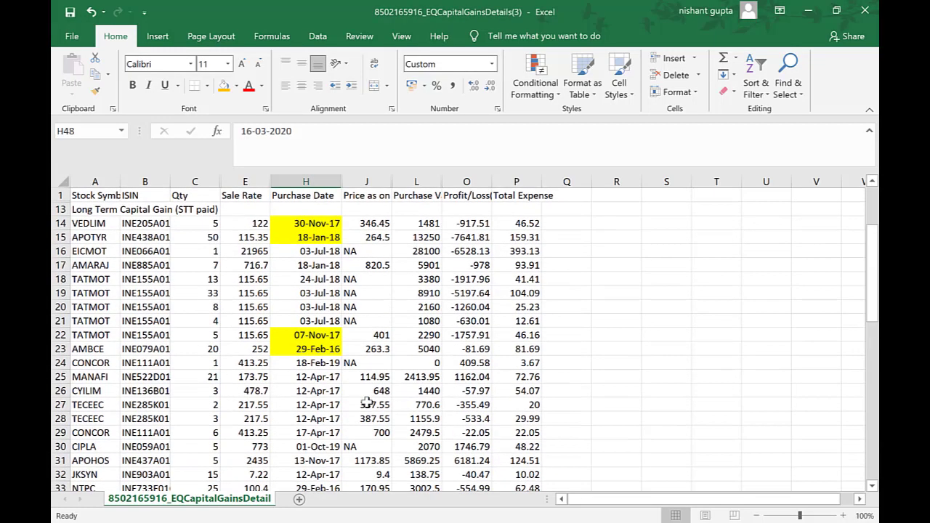
{"action": "left_click", "coordinate": [363, 194]}
{"action": "left_click", "coordinate": [396, 37]}
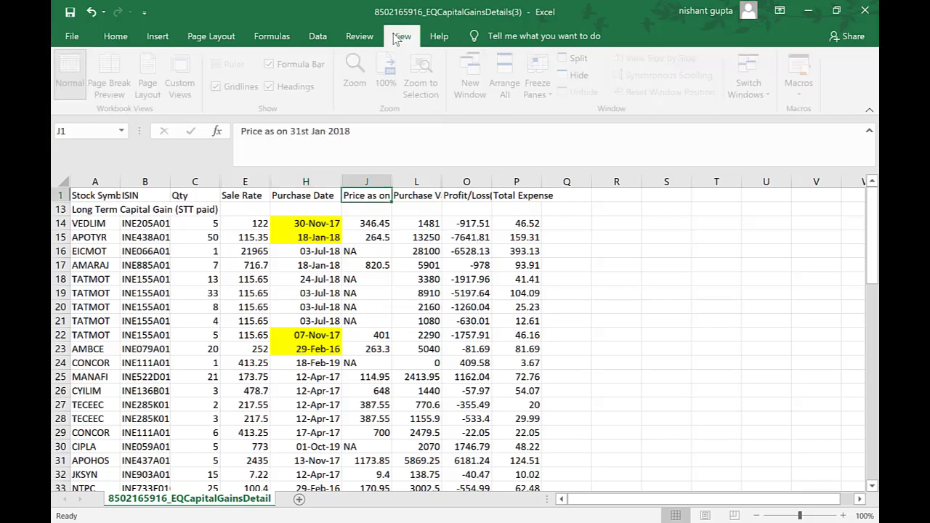
{"action": "left_click", "coordinate": [539, 82]}
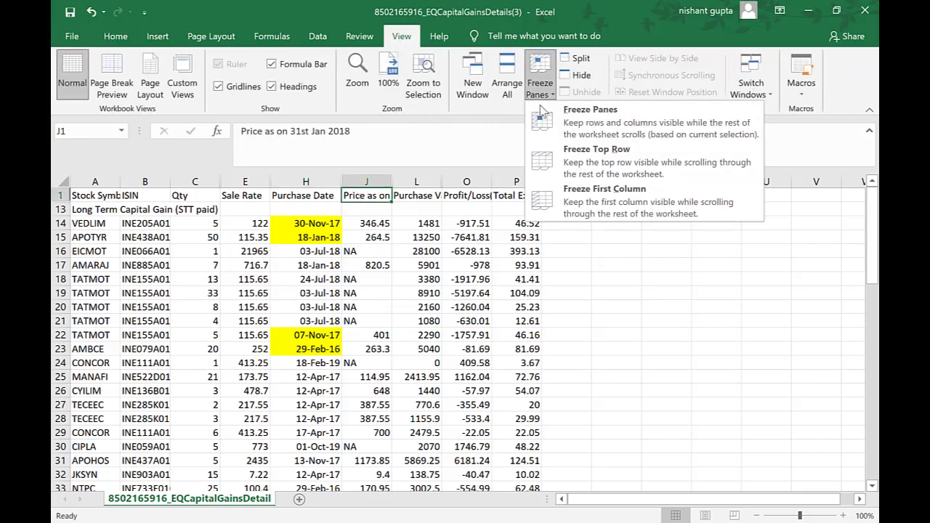
{"action": "left_click", "coordinate": [579, 157]}
{"action": "scroll", "coordinate": [434, 338], "scroll_direction": "down", "scroll_amount": 7}
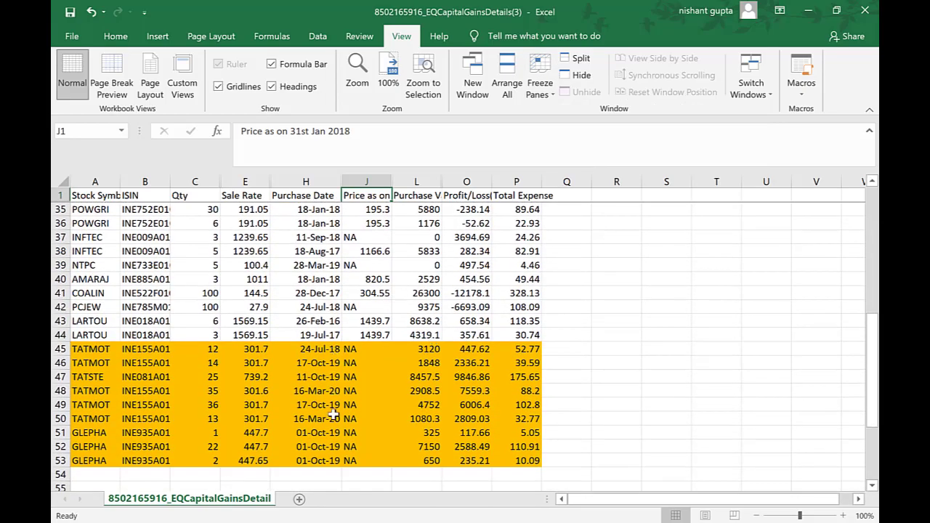
{"action": "key", "text": "alt+Tab"}
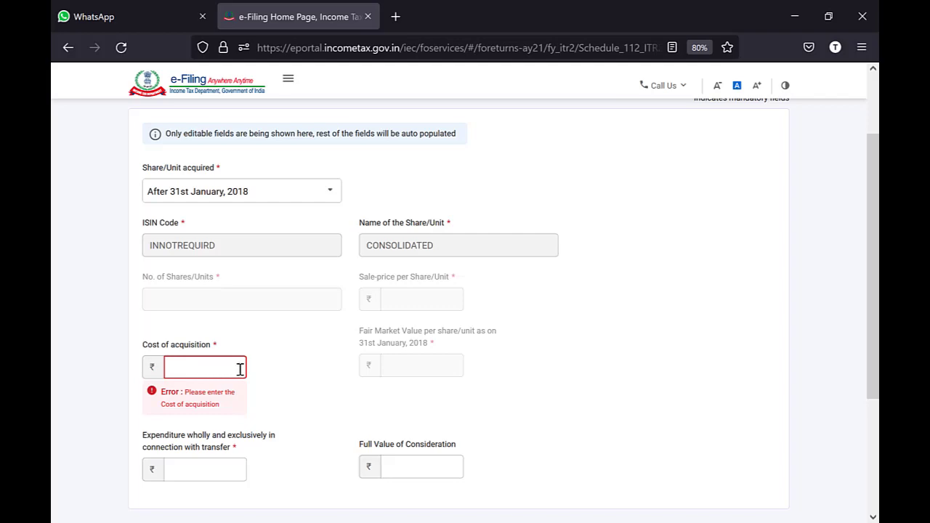
{"action": "key", "text": "alt+Tab"}
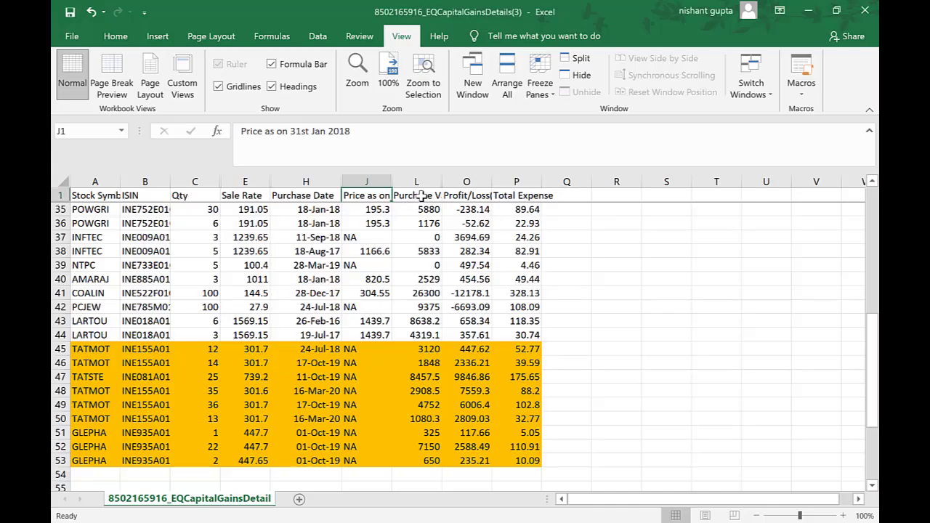
{"action": "left_click", "coordinate": [411, 348]}
{"action": "key", "text": "shift+Down"}
{"action": "key", "text": "shift+Down"}
{"action": "key", "text": "shift+Down"}
{"action": "key", "text": "shift+Down"}
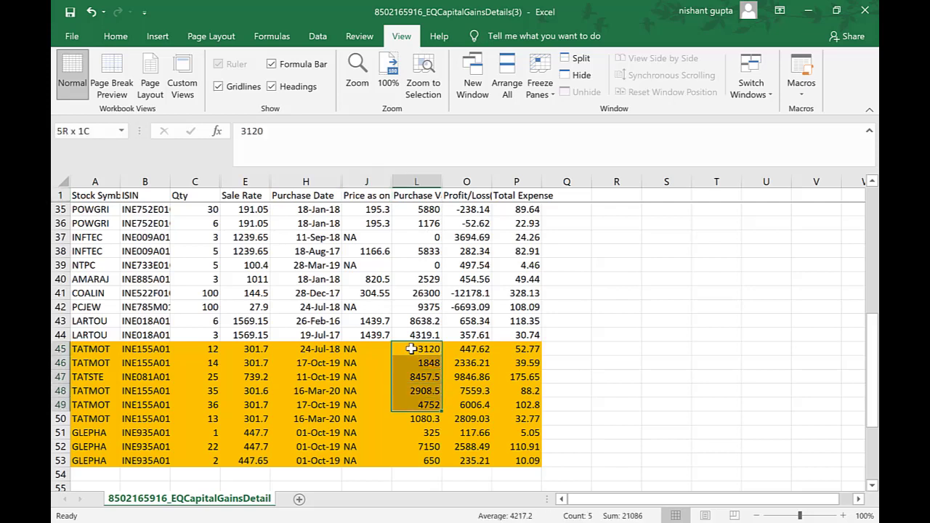
{"action": "key", "text": "shift+Down"}
{"action": "key", "text": "shift+Down"}
Total the highlighted shares' purchase values in cell L54 of the Excel sheet with =SUM(L45:L53)
{"action": "key", "text": "Down"}
{"action": "key", "text": "Down"}
{"action": "key", "text": "Down"}
{"action": "key", "text": "Down"}
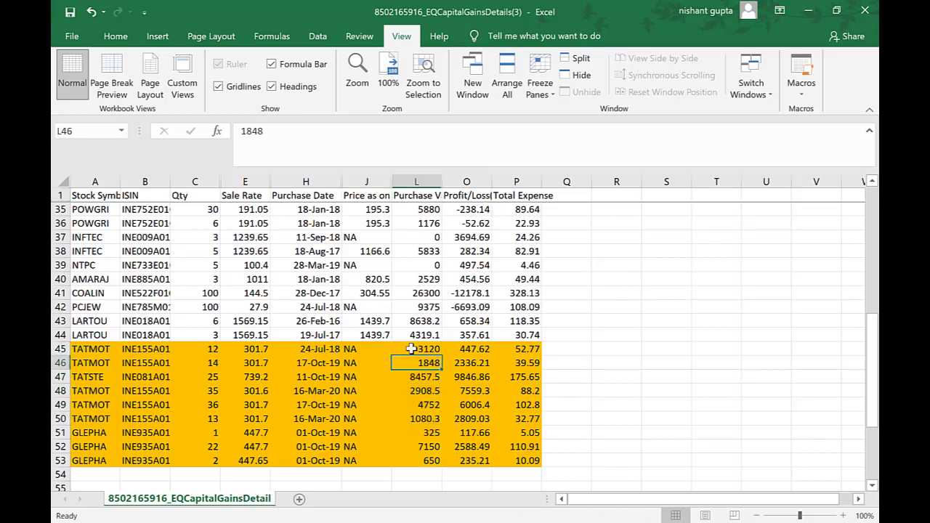
{"action": "key", "text": "Down"}
{"action": "key", "text": "Down"}
{"action": "key", "text": "Down"}
{"action": "key", "text": "Down"}
{"action": "key", "text": "Down"}
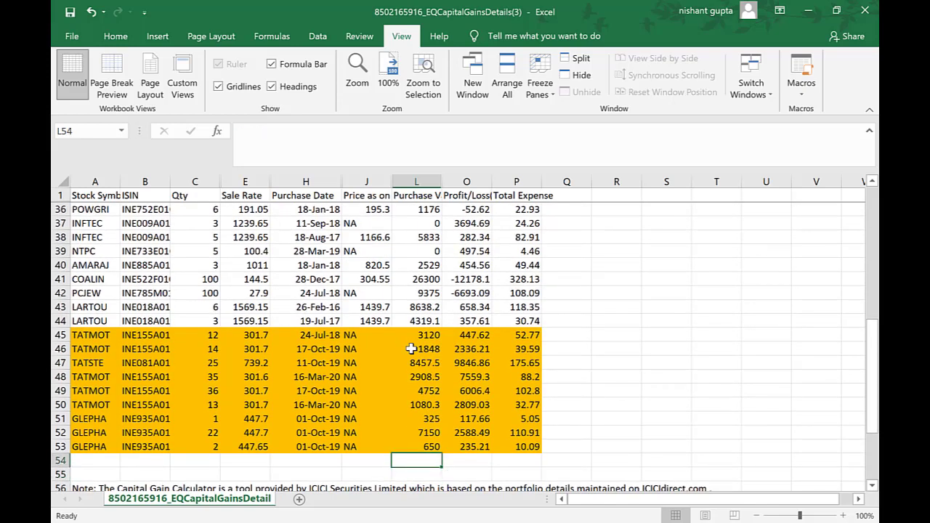
{"action": "type", "text": "=sum("}
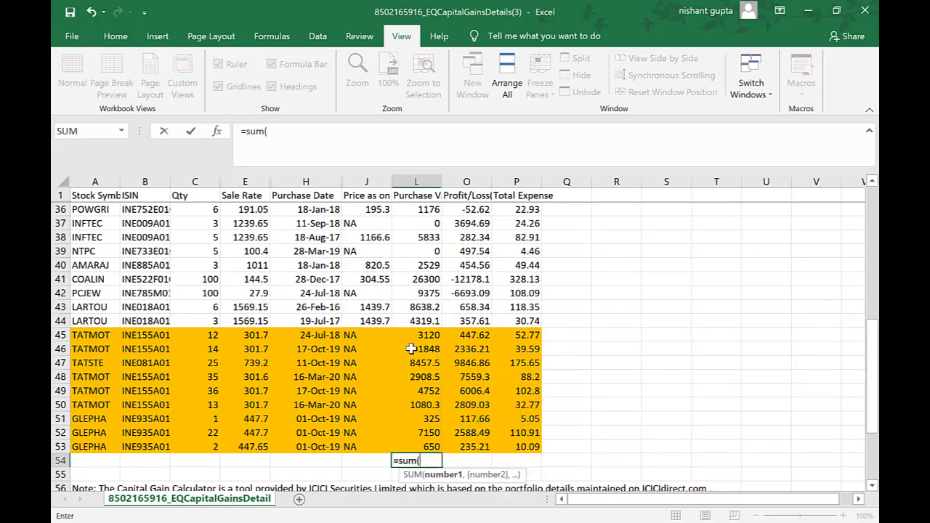
{"action": "key", "text": "Up"}
{"action": "key", "text": "shift+Up"}
{"action": "key", "text": "shift+Up"}
{"action": "key", "text": "shift+Up"}
{"action": "key", "text": "shift+Up"}
{"action": "key", "text": "shift+Up"}
{"action": "key", "text": "shift+Up"}
{"action": "key", "text": "shift+Up"}
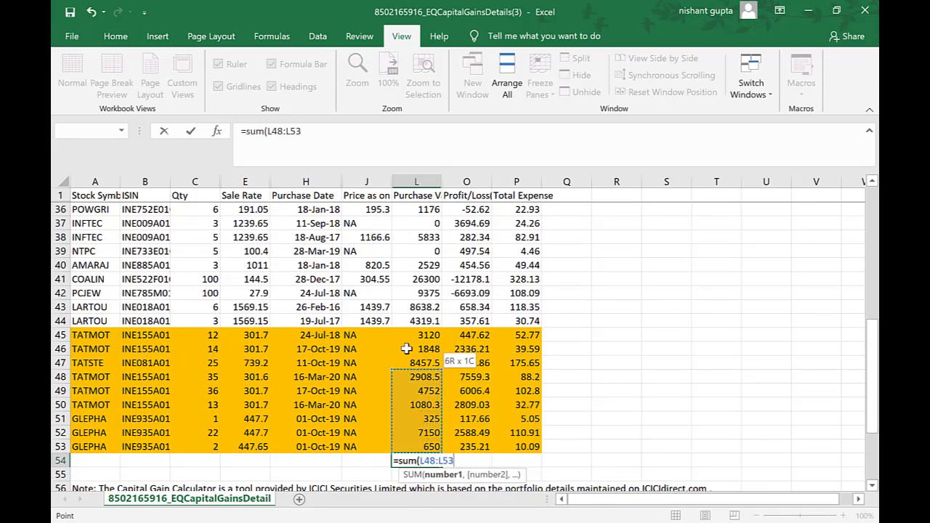
{"action": "key", "text": "shift+Up"}
{"action": "type", "text": ")"}
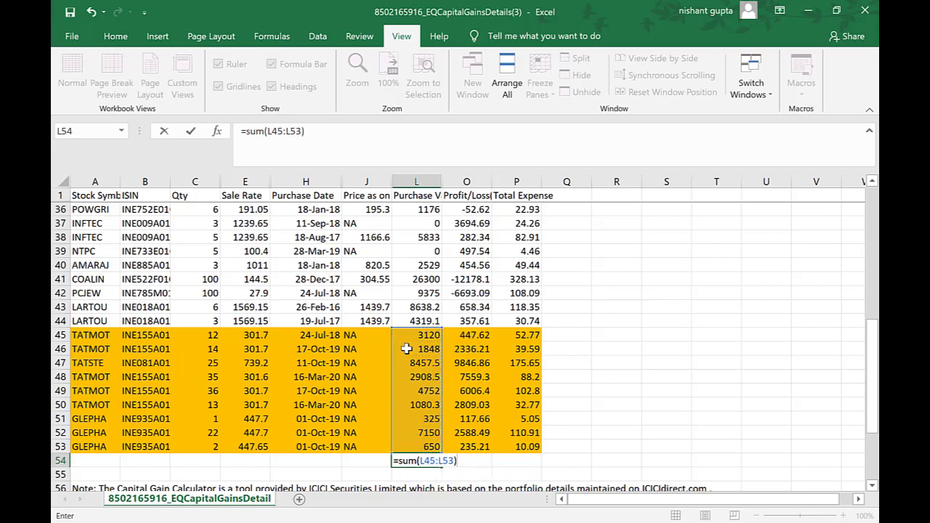
{"action": "key", "text": "Return"}
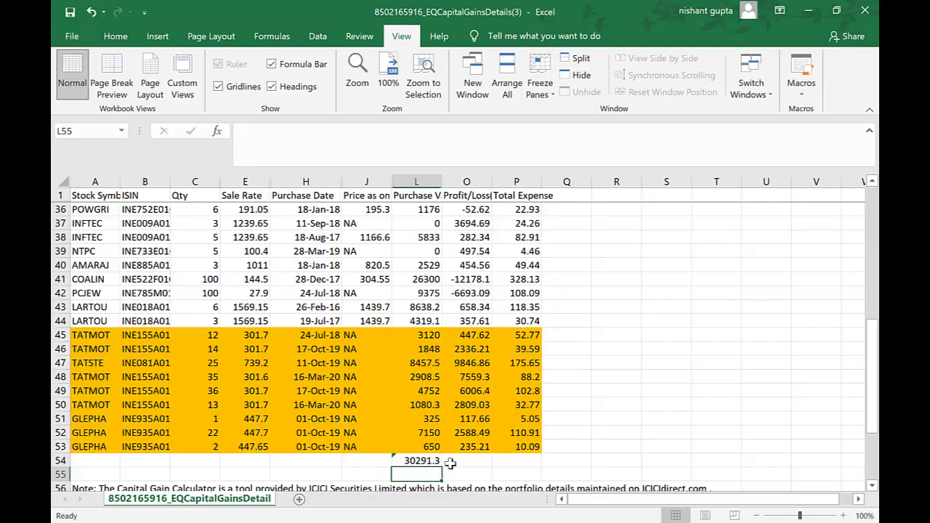
Switch to the e-Filing entry and set the consolidated shares' cost of acquisition to 30291.3
{"action": "key", "text": "alt+Tab"}
{"action": "type", "text": "30,29"}
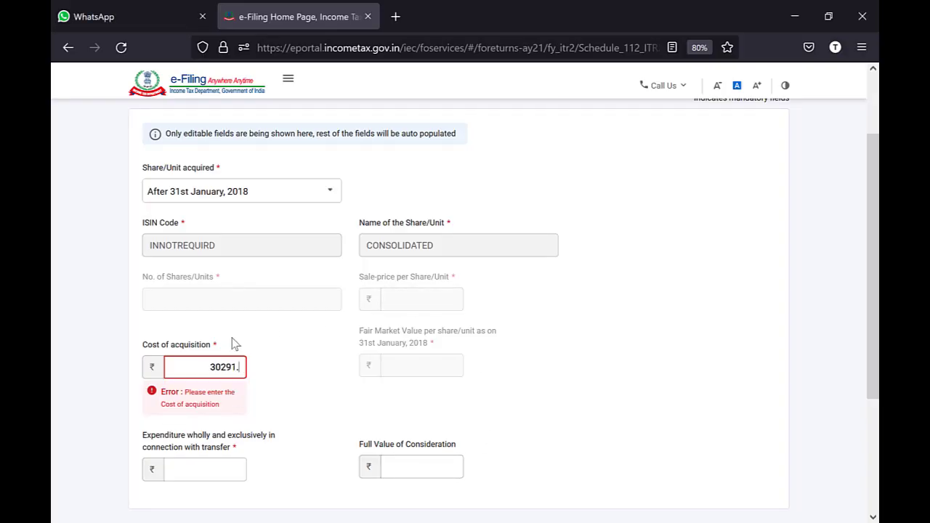
{"action": "type", "text": "1.3"}
{"action": "key", "text": "Tab"}
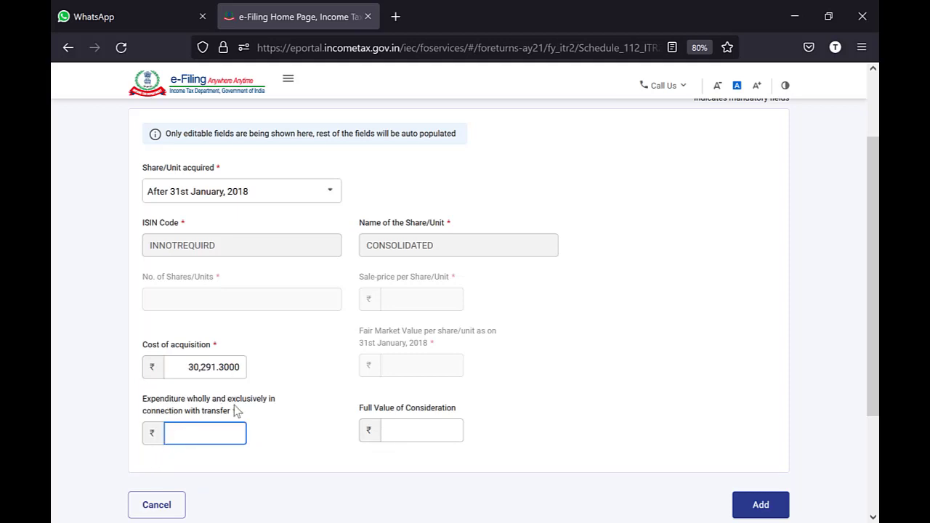
Copy the total formula from L54 of the Excel sheet into P54 to total the highlighted shares' expenses
{"action": "key", "text": "alt+Tab"}
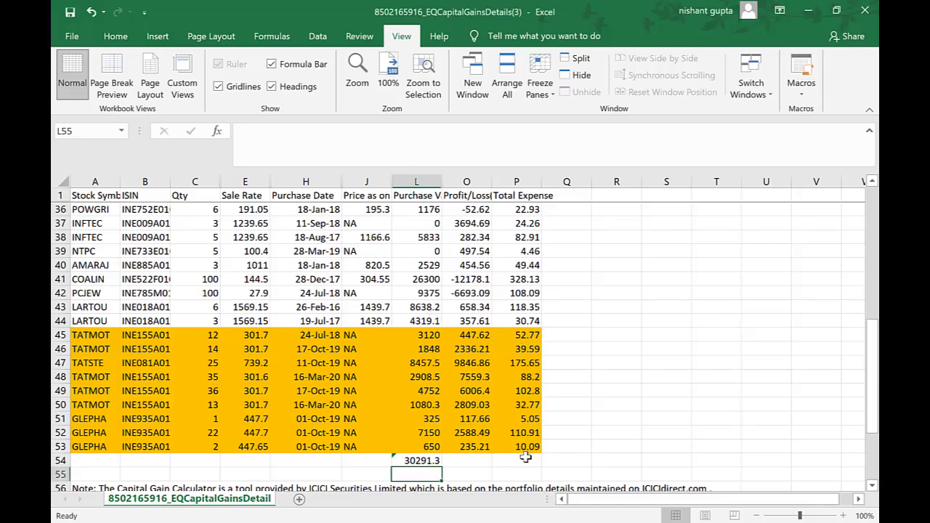
{"action": "left_click", "coordinate": [526, 459]}
{"action": "key", "text": "Left"}
{"action": "key", "text": "Left"}
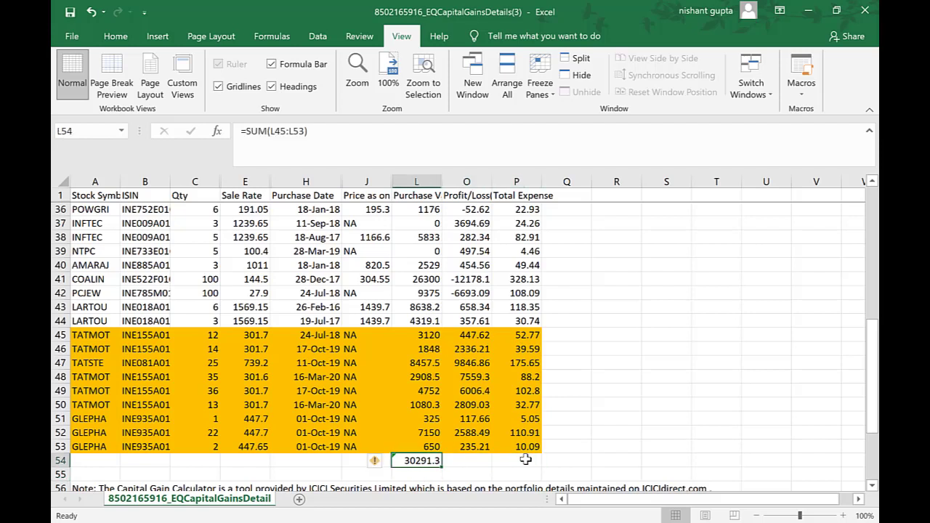
{"action": "key", "text": "ctrl+c"}
{"action": "left_click", "coordinate": [525, 459]}
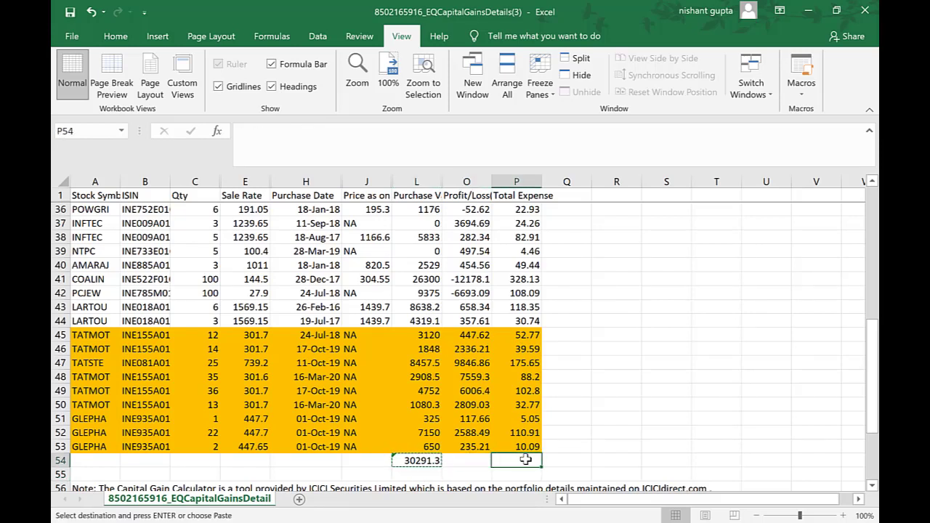
{"action": "key", "text": "Return"}
Set the e-Filing entry's expenditure wholly and exclusively in connection with transfer to 617.83
{"action": "key", "text": "alt+Tab"}
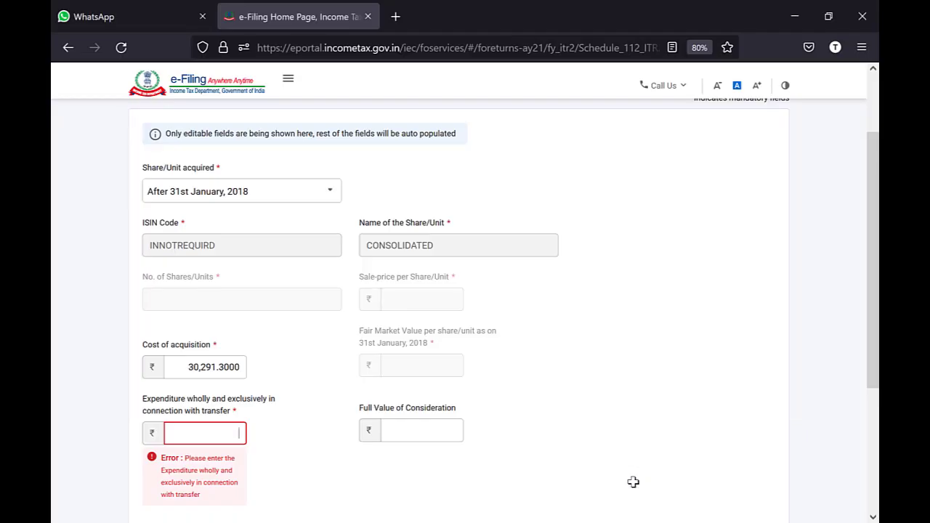
{"action": "type", "text": "617.83"}
{"action": "key", "text": "Tab"}
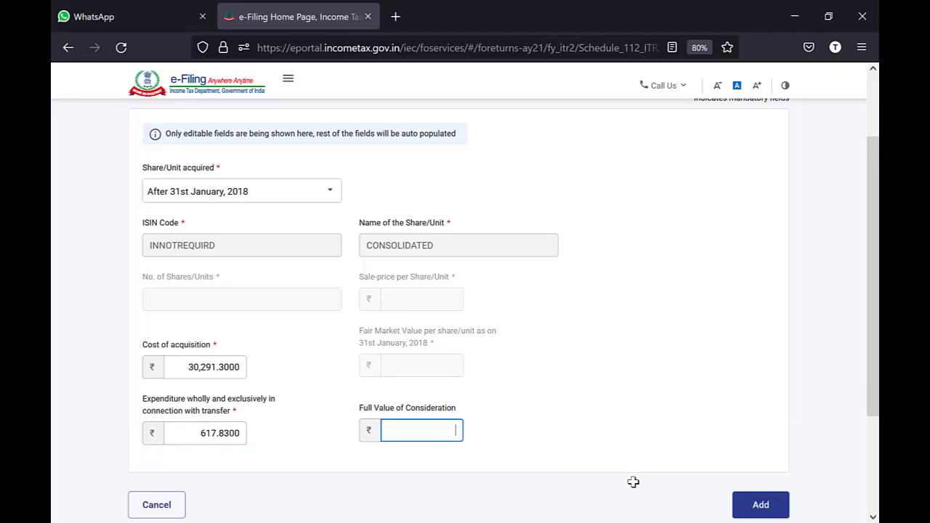
{"action": "scroll", "coordinate": [633, 482], "scroll_direction": "down", "scroll_amount": 2}
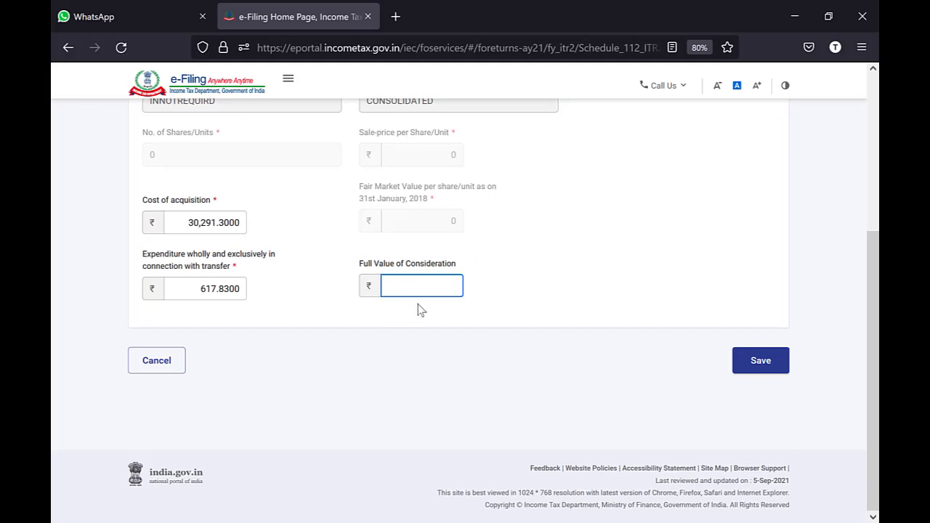
Reveal the hidden Sale Expenses and Sale Value columns beside Sale Rate in the Excel sheet
{"action": "key", "text": "alt+Tab"}
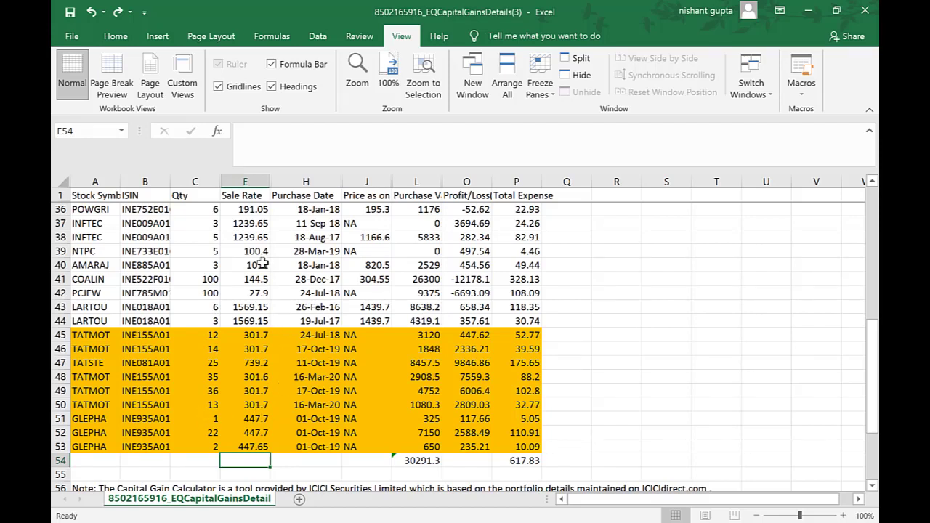
{"action": "double_click", "coordinate": [271, 181]}
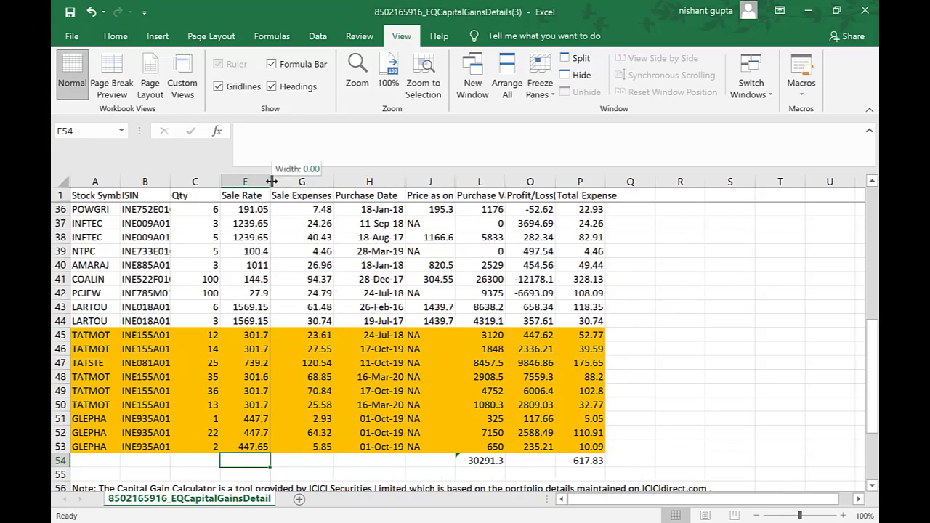
{"action": "double_click", "coordinate": [271, 181]}
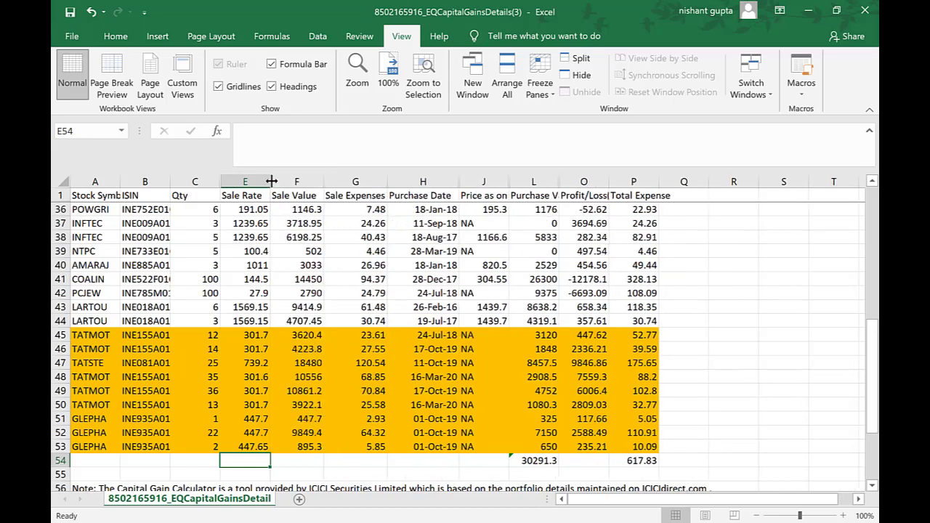
Total the highlighted shares' sale values in cell F54 with =SUM(F45:F53)
{"action": "left_click", "coordinate": [302, 461]}
{"action": "type", "text": "=sum("}
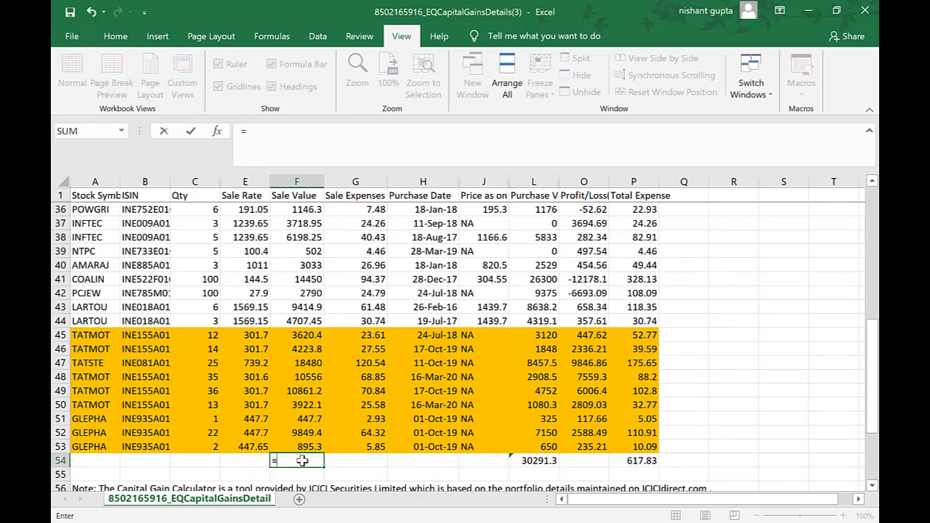
{"action": "key", "text": "Up"}
{"action": "key", "text": "shift+Up"}
{"action": "key", "text": "shift+Up"}
{"action": "key", "text": "shift+Up"}
{"action": "key", "text": "shift+Up"}
{"action": "key", "text": "shift+Up"}
{"action": "key", "text": "shift+Up"}
{"action": "key", "text": "shift+Up"}
{"action": "key", "text": "shift+Up"}
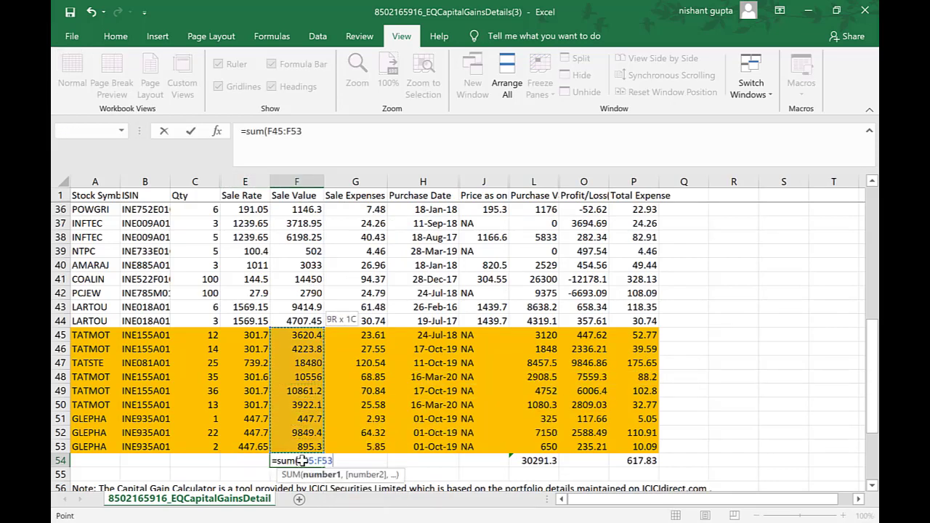
{"action": "type", "text": ")"}
{"action": "key", "text": "Return"}
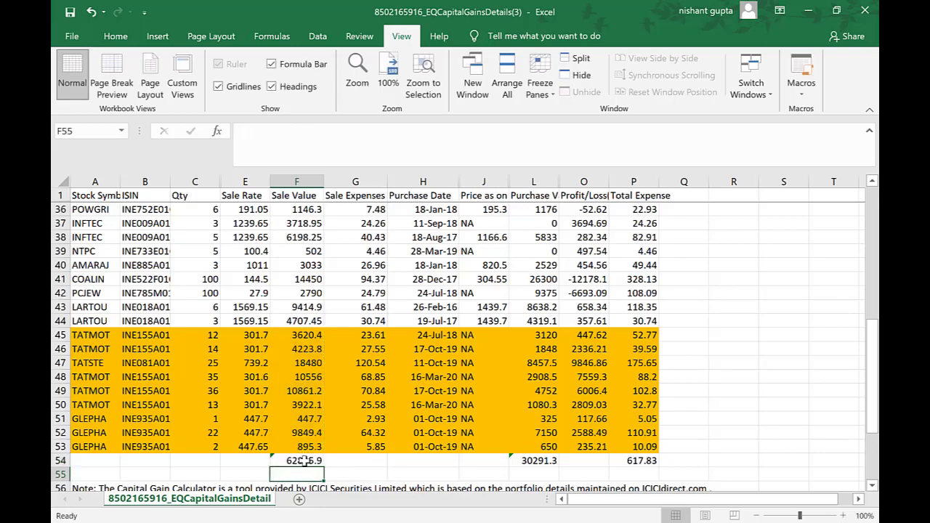
Set the consolidated e-Filing entry's full value of consideration to 62856 and save the entry
{"action": "key", "text": "alt+Tab"}
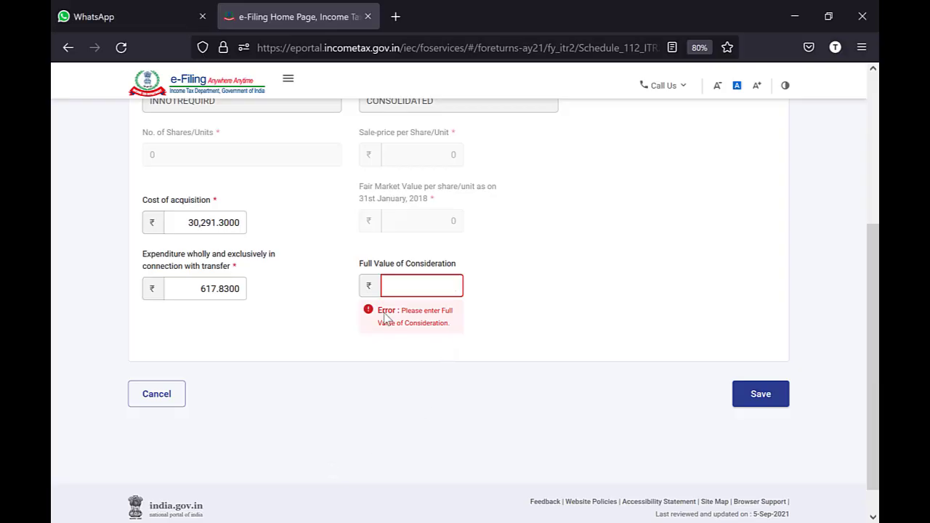
{"action": "type", "text": "62"}
{"action": "type", "text": "8559"}
{"action": "type", "text": "6"}
{"action": "left_click", "coordinate": [752, 396]}
{"action": "left_click", "coordinate": [761, 356]}
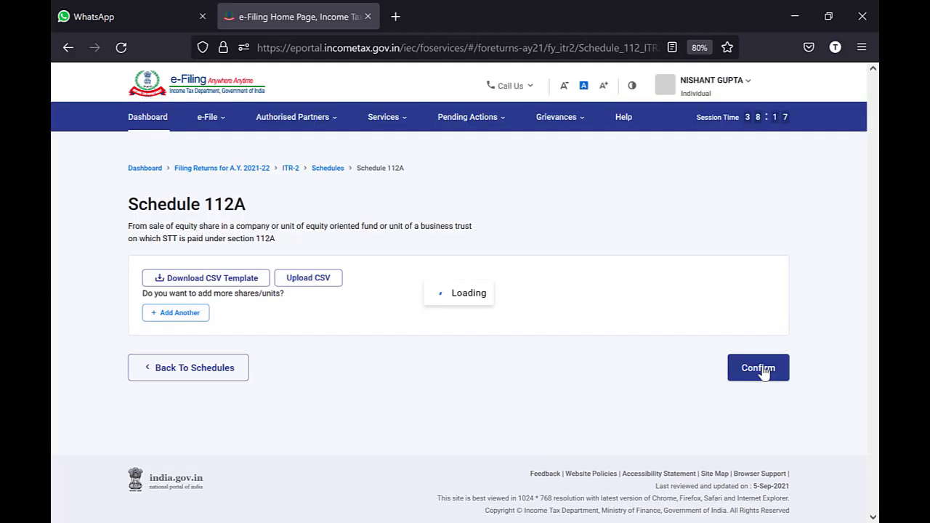
Review the consolidated row of the Schedule 112A table across to its total deductions and balance
{"action": "scroll", "coordinate": [651, 428], "scroll_direction": "down", "scroll_amount": 4}
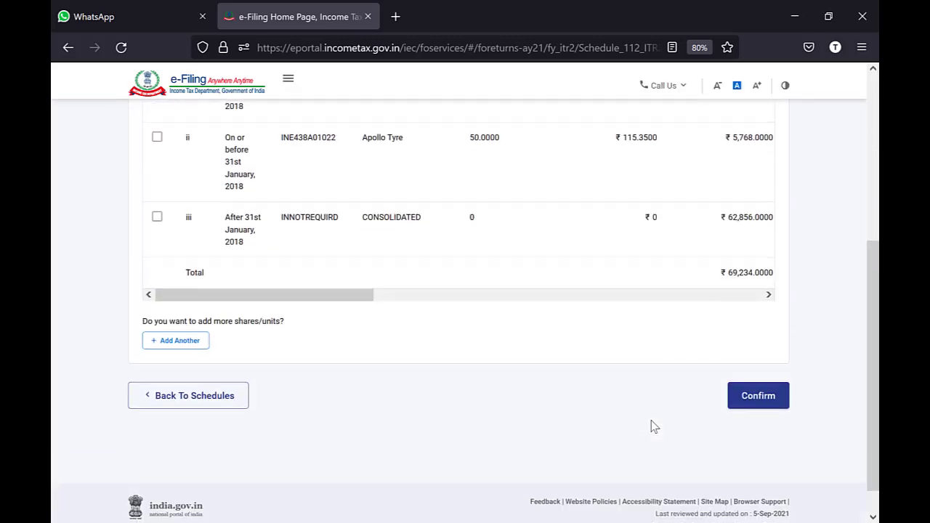
{"action": "scroll", "coordinate": [651, 432], "scroll_direction": "up", "scroll_amount": 1}
{"action": "scroll", "coordinate": [673, 375], "scroll_direction": "up", "scroll_amount": 1}
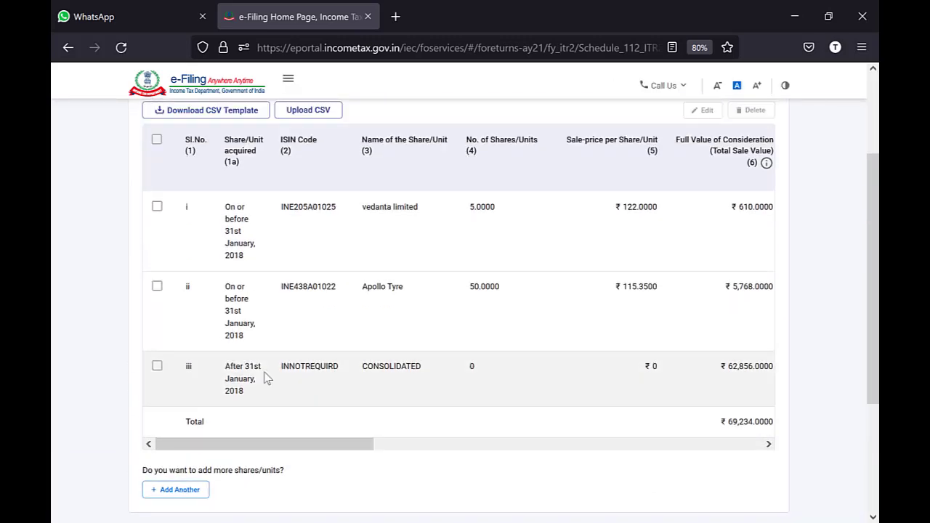
{"action": "scroll", "coordinate": [429, 382], "scroll_direction": "right", "scroll_amount": 6}
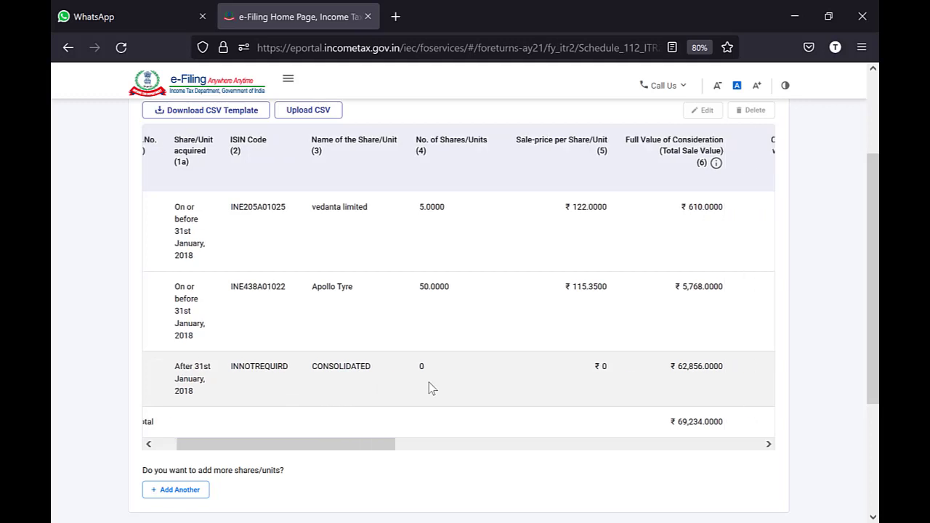
{"action": "scroll", "coordinate": [428, 383], "scroll_direction": "right", "scroll_amount": 6}
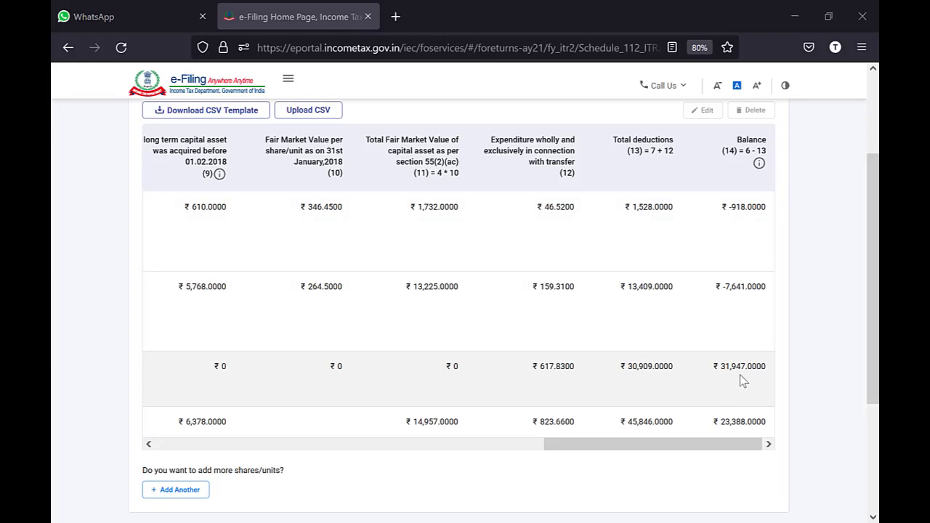
Total the highlighted shares' profit/loss in cell O54 of the Excel sheet with =SUM(O45:O53) and compare it with the e-Filing consolidated balance
{"action": "key", "text": "alt+Tab"}
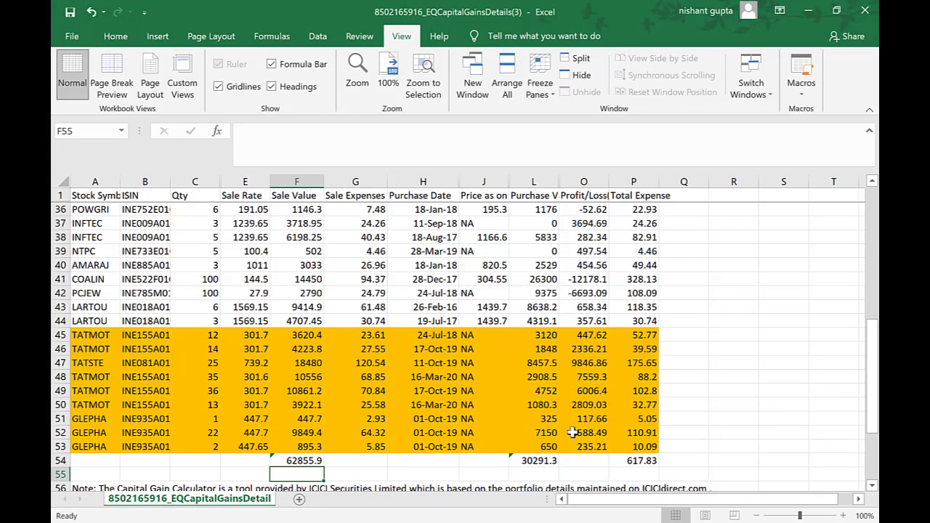
{"action": "left_click", "coordinate": [590, 461]}
{"action": "type", "text": "=sum("}
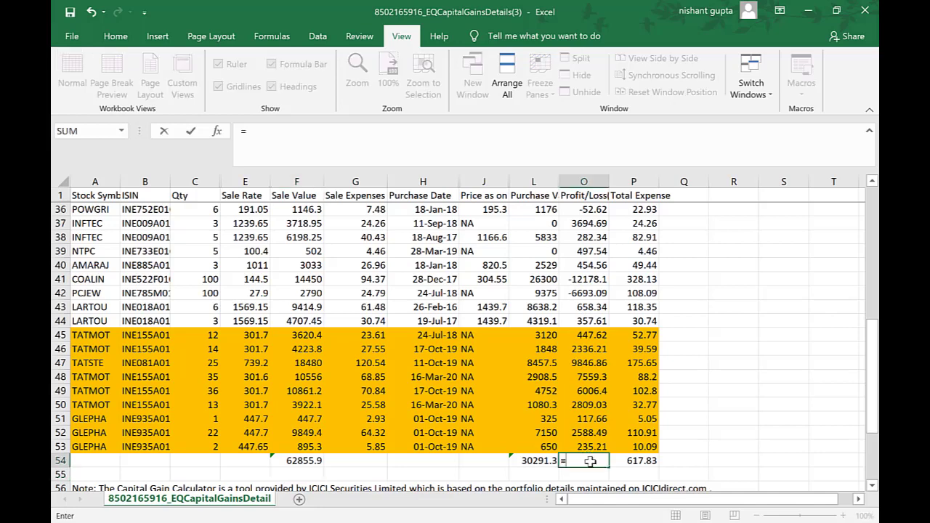
{"action": "key", "text": "Up"}
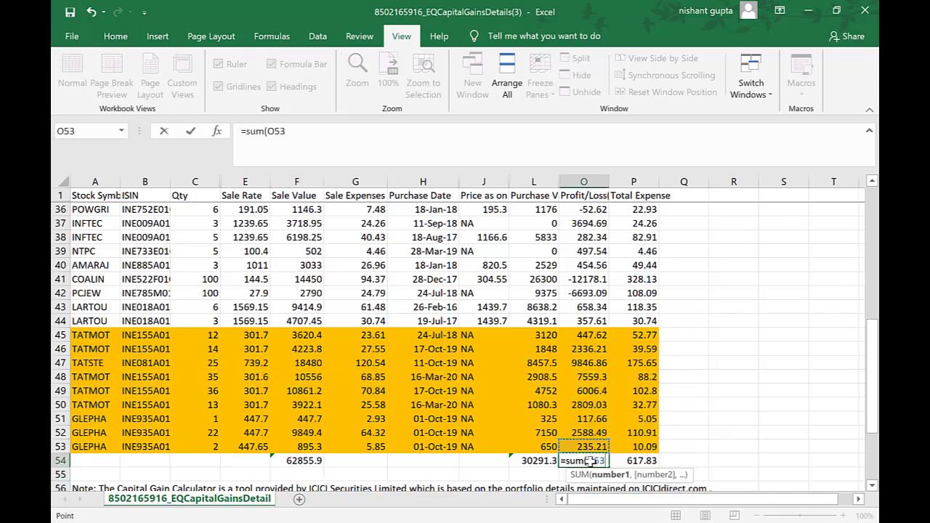
{"action": "key", "text": "shift+Up"}
{"action": "key", "text": "shift+Up"}
{"action": "key", "text": "shift+Up"}
{"action": "key", "text": "shift+Up"}
{"action": "key", "text": "shift+Up"}
{"action": "key", "text": "shift+Up"}
{"action": "key", "text": "shift+Up"}
{"action": "key", "text": "shift+Up"}
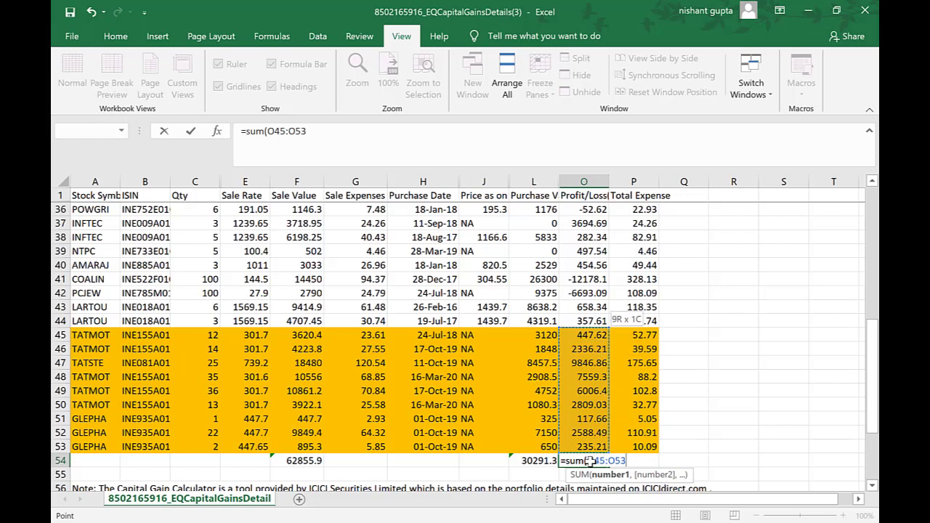
{"action": "type", "text": ")"}
{"action": "key", "text": "Return"}
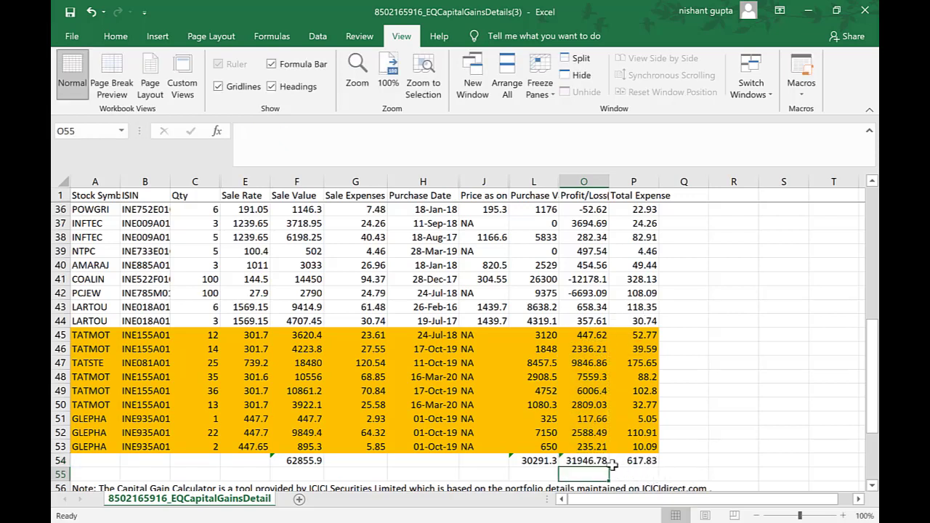
{"action": "key", "text": "alt+Tab"}
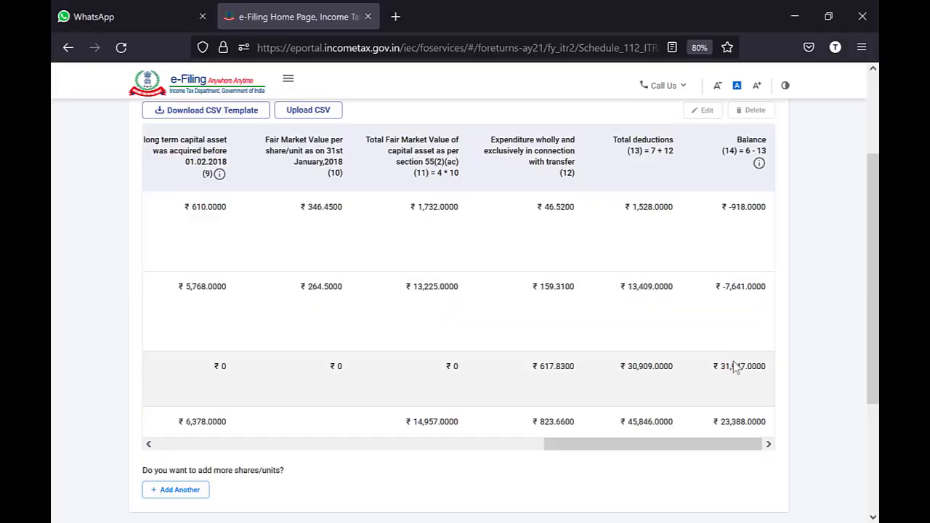
Switch to the mutual fund capital gains workbook and check the fund's category and purchase NAV date in row 6
{"action": "key", "text": "alt+Tab"}
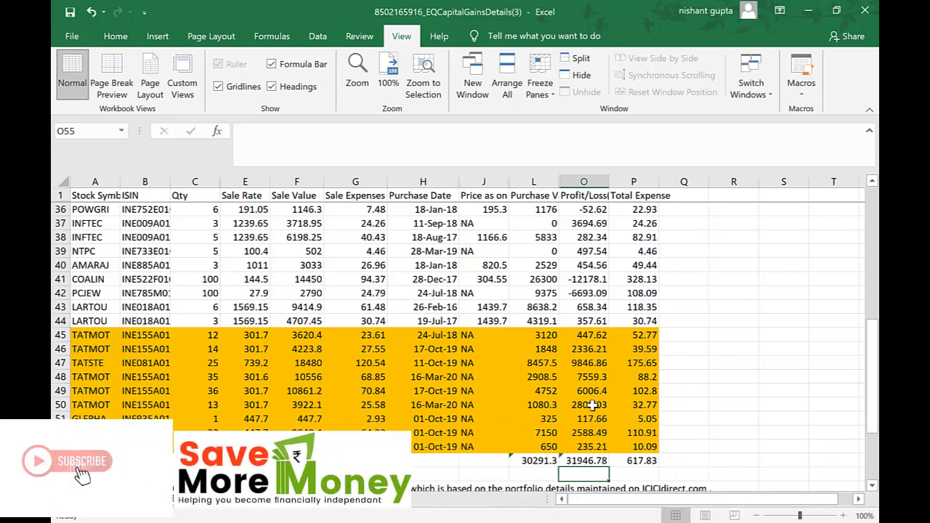
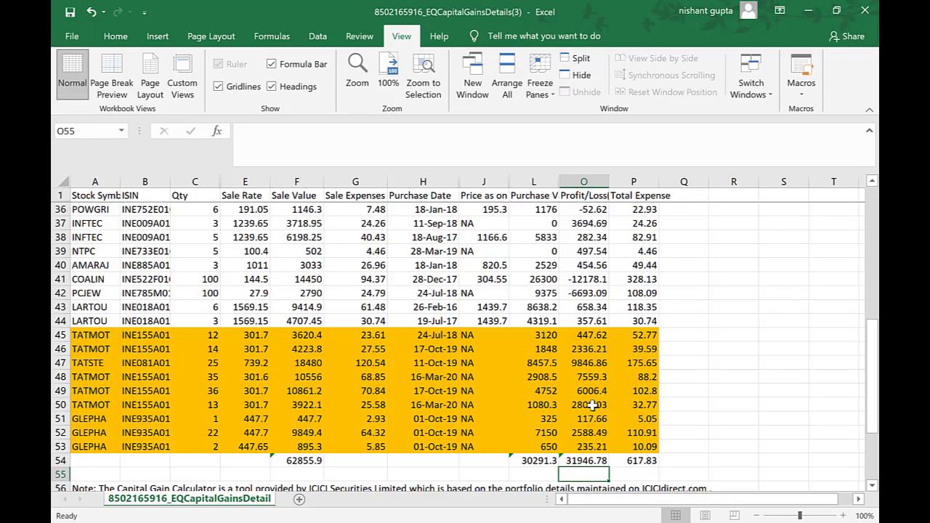
{"action": "key", "text": "alt+Tab"}
{"action": "left_click", "coordinate": [263, 293]}
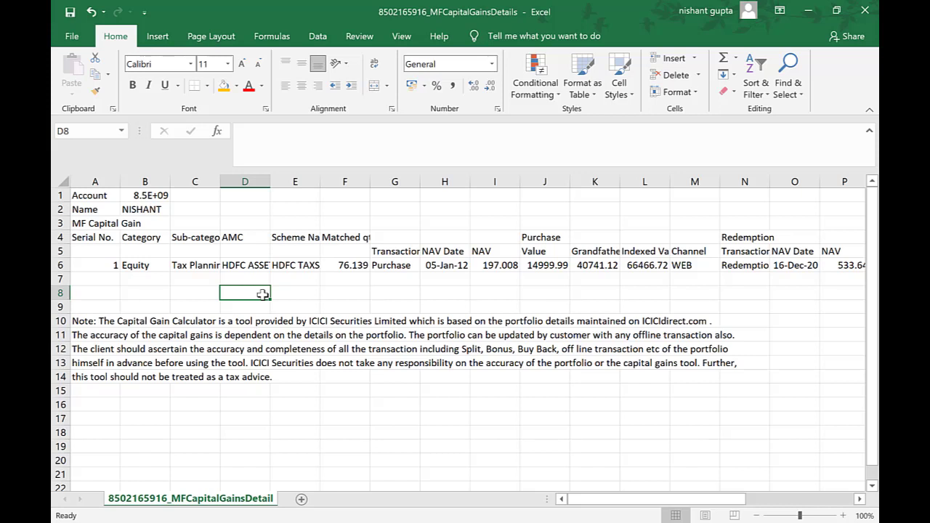
{"action": "left_click", "coordinate": [155, 266]}
{"action": "key", "text": "alt+Tab"}
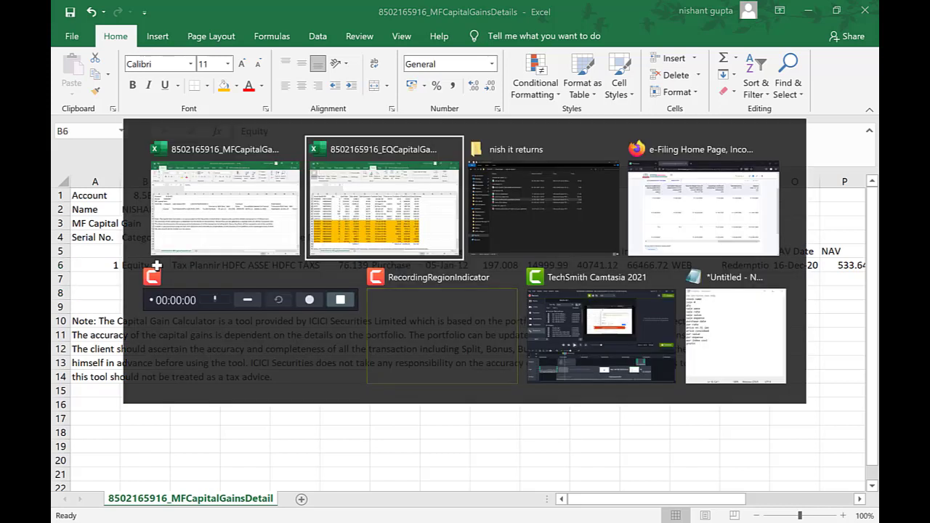
{"action": "key", "text": "alt+Tab"}
{"action": "key", "text": "alt+Tab"}
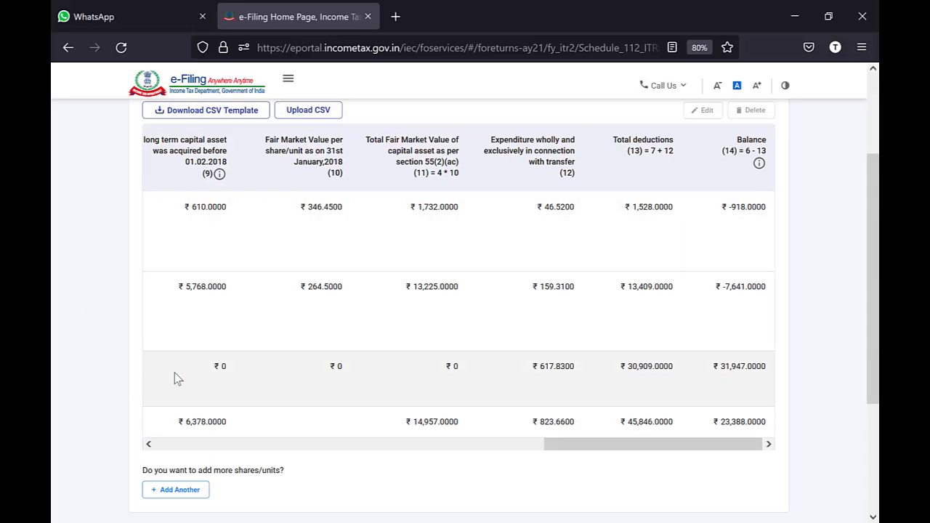
{"action": "key", "text": "alt+Tab"}
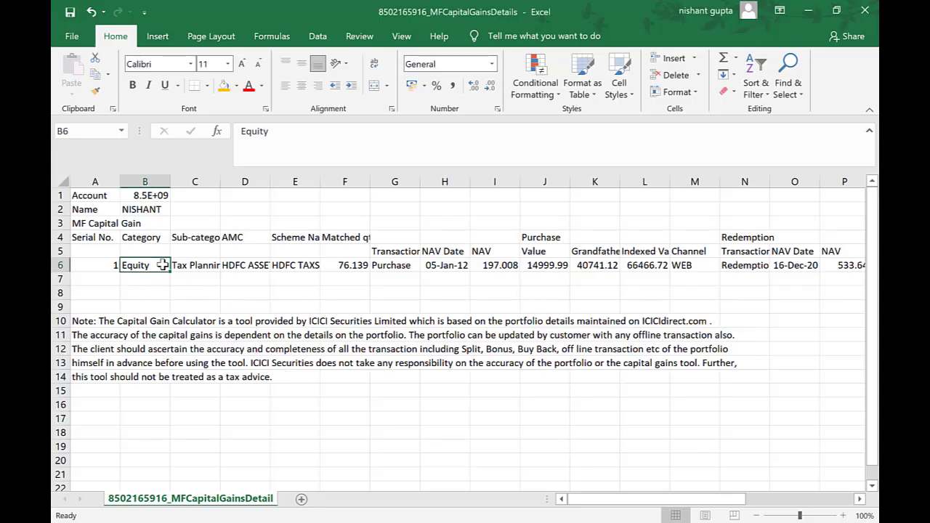
{"action": "left_click", "coordinate": [440, 267]}
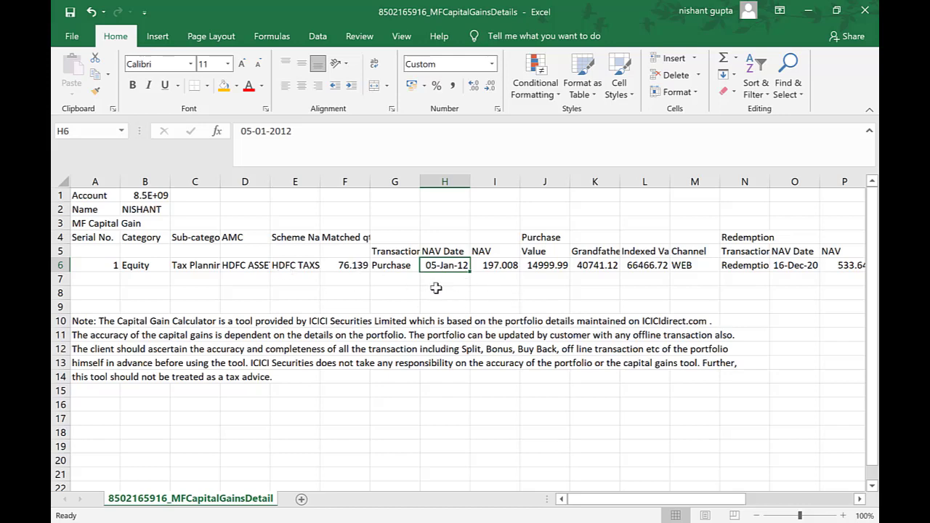
Add another Schedule 112A entry in e-Filing with the share/unit acquired on or before 31st January, 2018
{"action": "key", "text": "alt+Tab"}
{"action": "scroll", "coordinate": [399, 349], "scroll_direction": "left", "scroll_amount": 10}
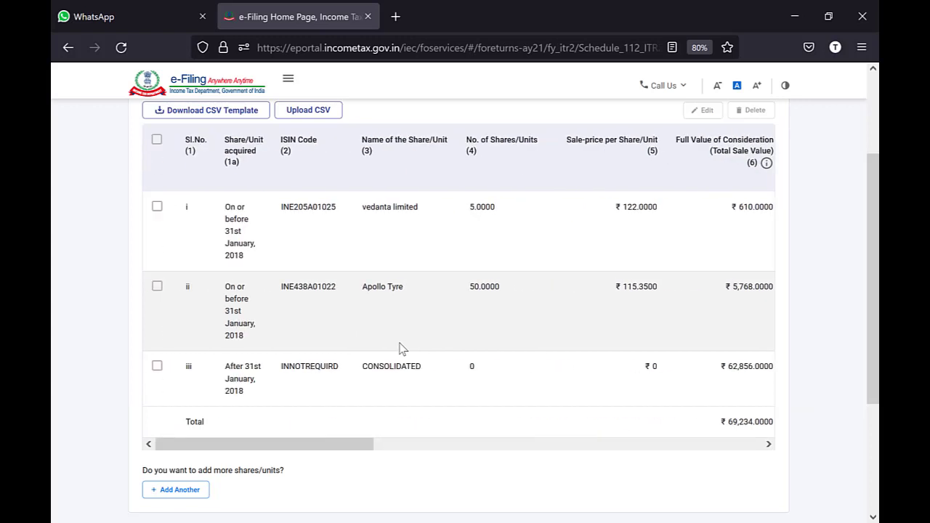
{"action": "left_click", "coordinate": [179, 490]}
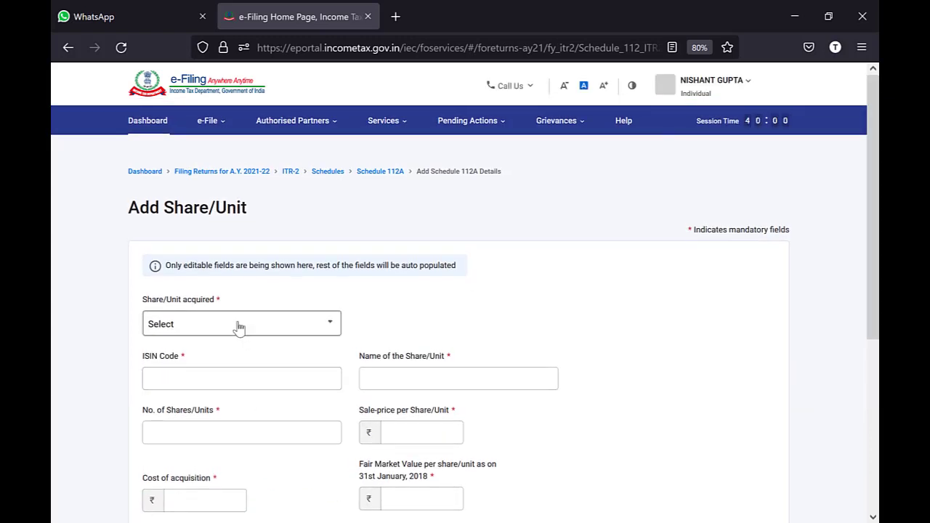
{"action": "key", "text": "alt+Tab"}
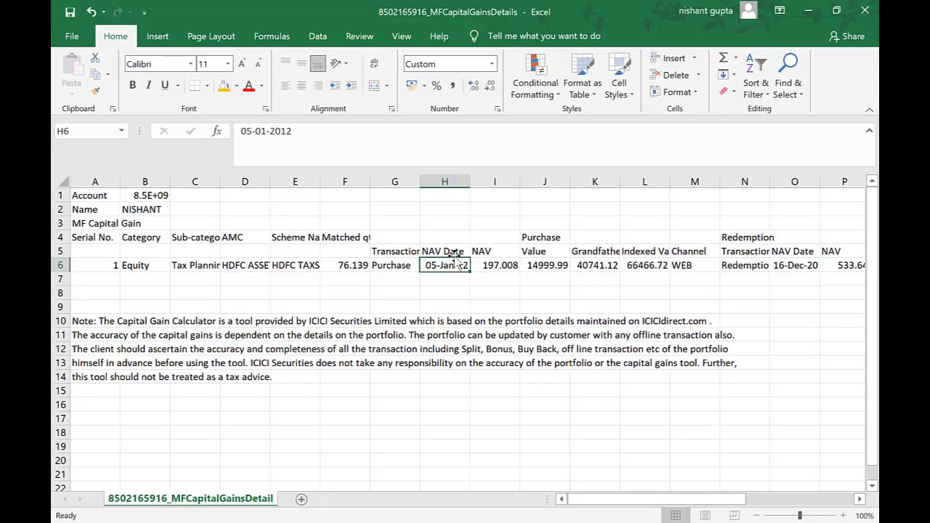
{"action": "key", "text": "alt+Tab"}
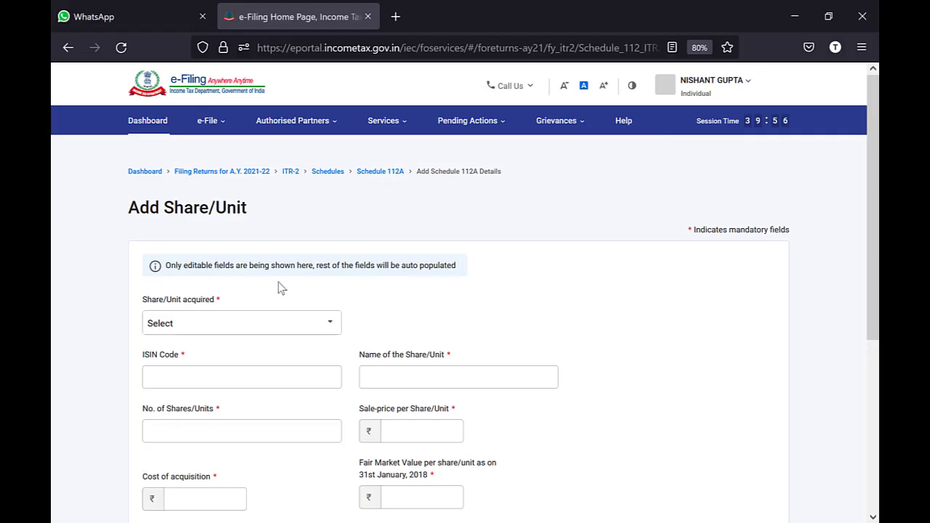
{"action": "left_click", "coordinate": [249, 324]}
{"action": "left_click", "coordinate": [276, 378]}
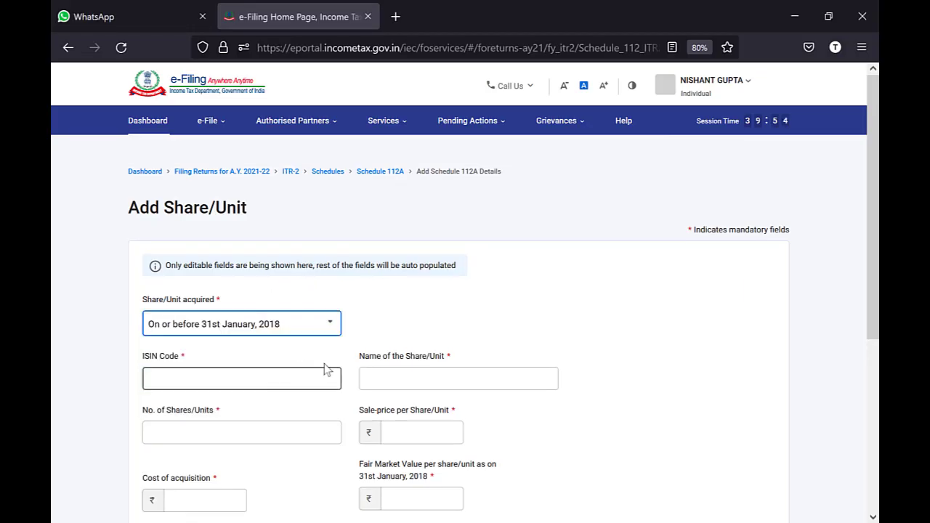
{"action": "left_click", "coordinate": [244, 378]}
Look across row 6 of the mutual fund capital gains sheet, from category to short-term gain, for the fund's ISIN
{"action": "key", "text": "alt+Tab"}
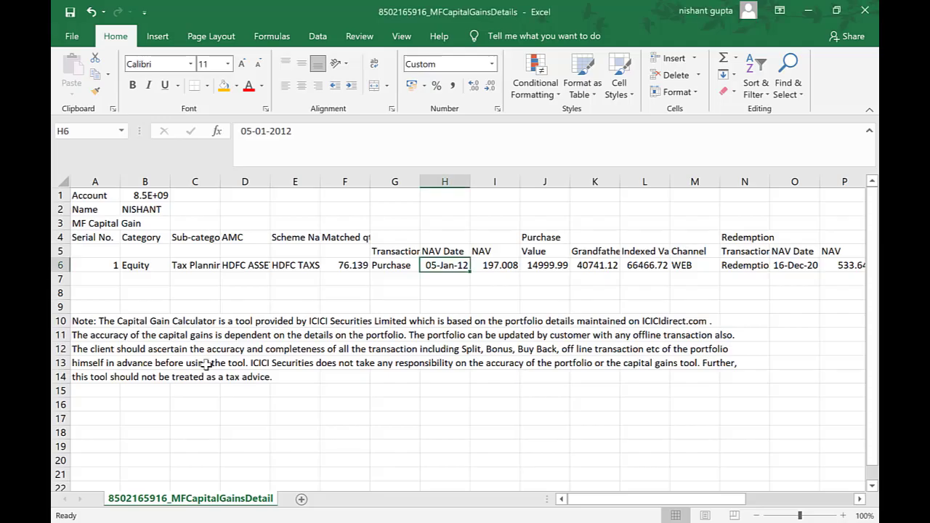
{"action": "left_click", "coordinate": [147, 265]}
{"action": "key", "text": "Right"}
{"action": "key", "text": "Right"}
{"action": "key", "text": "Right"}
{"action": "key", "text": "Right"}
{"action": "key", "text": "Right"}
{"action": "key", "text": "Right"}
{"action": "key", "text": "Right"}
{"action": "key", "text": "Right"}
{"action": "key", "text": "Right"}
{"action": "key", "text": "Right"}
{"action": "key", "text": "Right"}
{"action": "key", "text": "Right"}
{"action": "key", "text": "Right"}
{"action": "key", "text": "Right"}
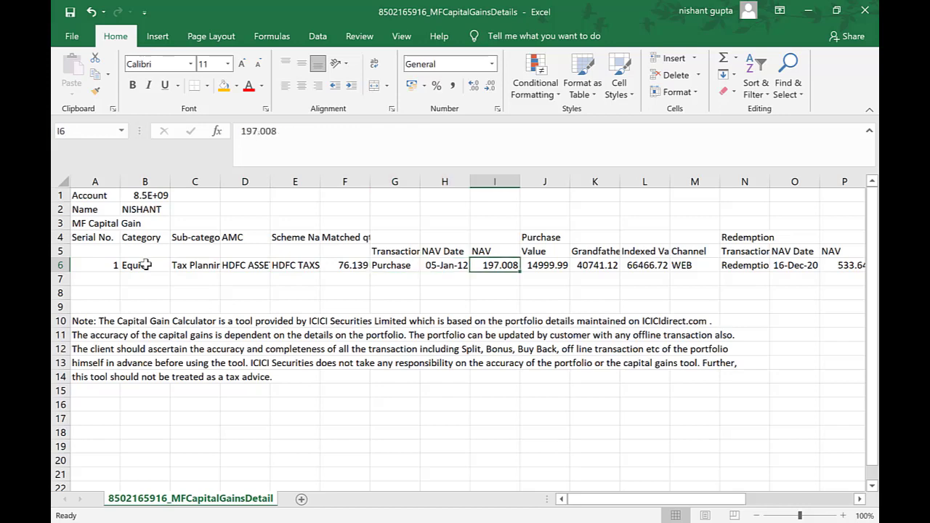
{"action": "key", "text": "Right"}
{"action": "key", "text": "Right"}
{"action": "key", "text": "Right"}
{"action": "key", "text": "Right"}
{"action": "key", "text": "Right"}
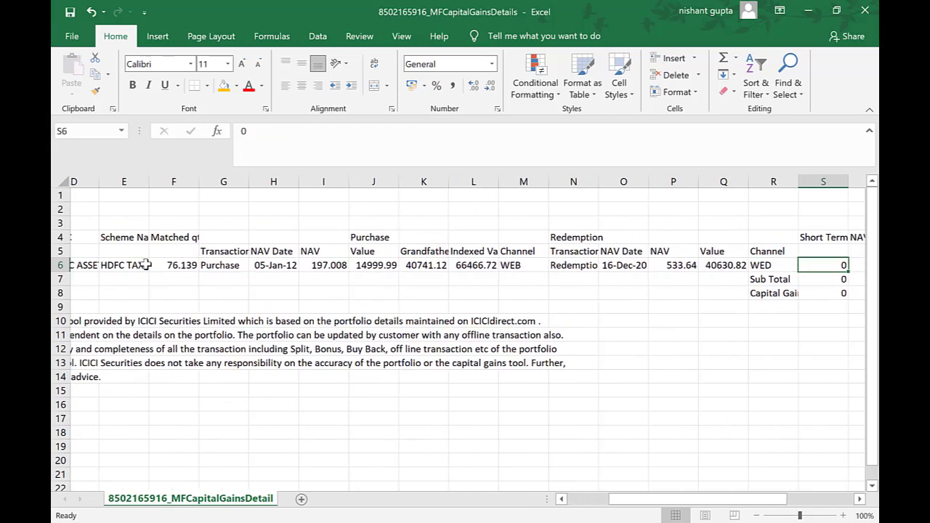
Read the fund's full scheme name in cell E6 of the mutual fund sheet
{"action": "key", "text": "Home"}
{"action": "key", "text": "Right"}
{"action": "key", "text": "Right"}
{"action": "key", "text": "Right"}
{"action": "key", "text": "Right"}
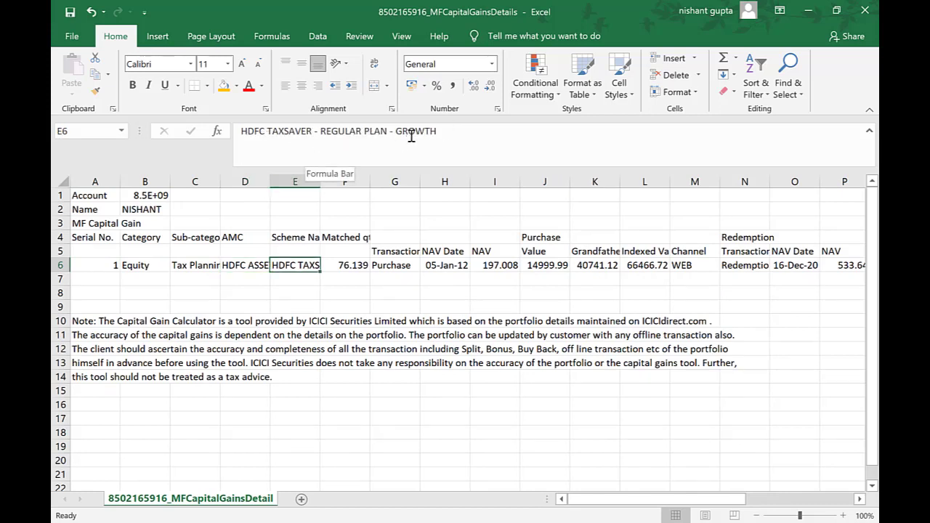
{"action": "left_click", "coordinate": [147, 264]}
Search the web in a new browser tab for "hdfc tax saver mutual fund isin" and open Scripbox's HDFC fair market values page
{"action": "key", "text": "alt+Tab"}
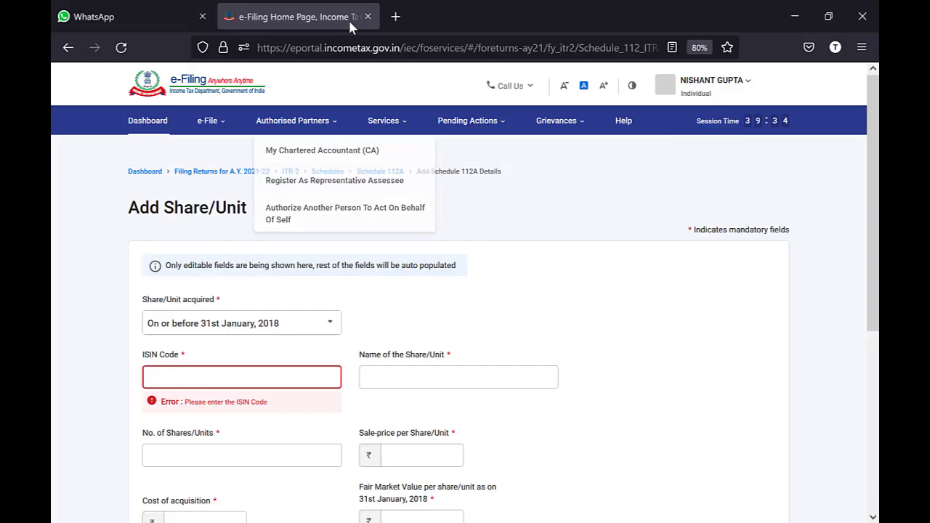
{"action": "key", "text": "ctrl+t"}
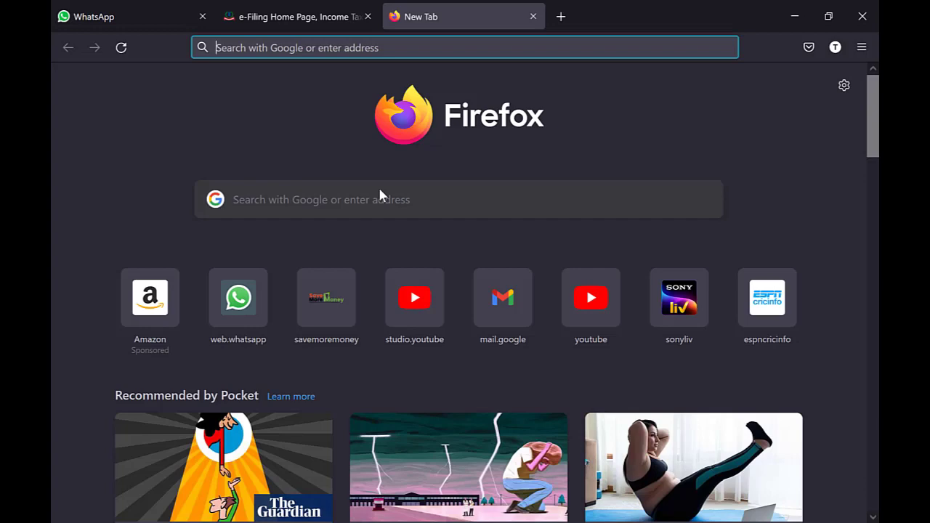
{"action": "type", "text": "hdfc "}
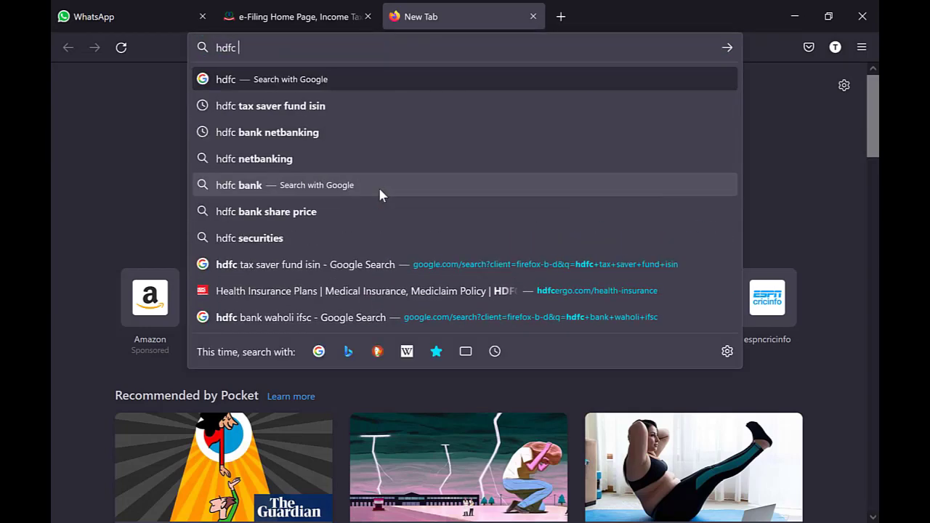
{"action": "type", "text": "tax saver"}
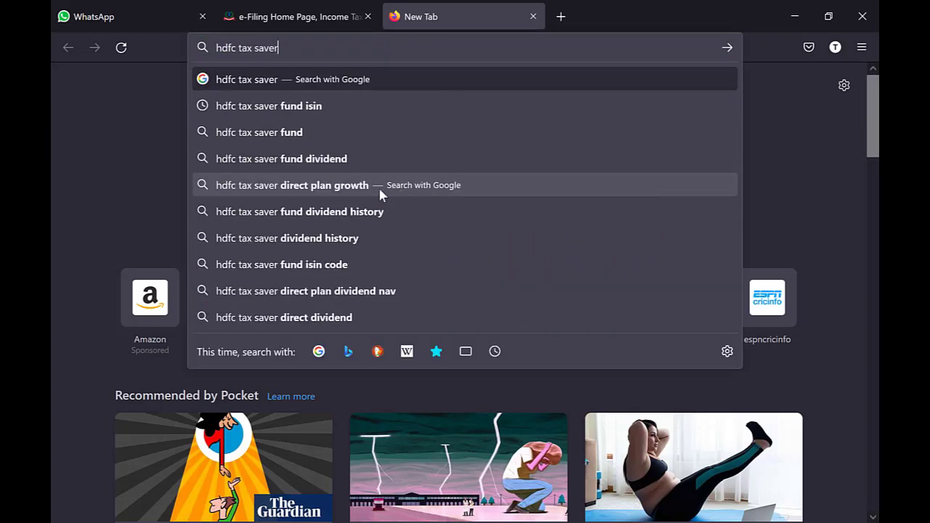
{"action": "type", "text": " mutual fund isin"}
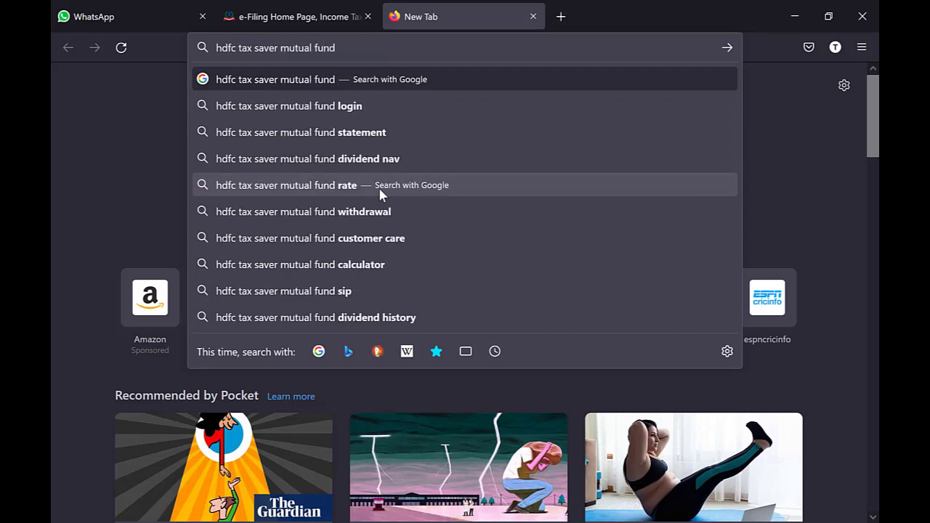
{"action": "key", "text": "Return"}
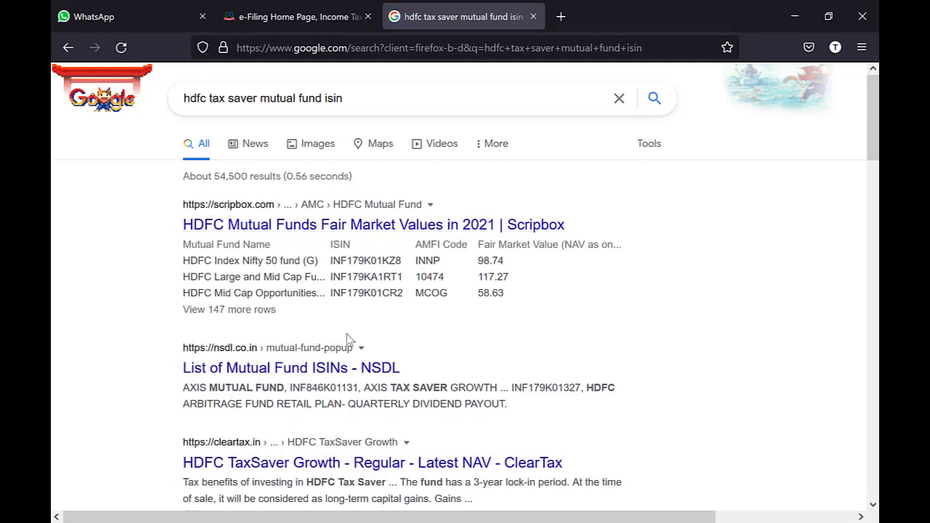
{"action": "left_click", "coordinate": [309, 230]}
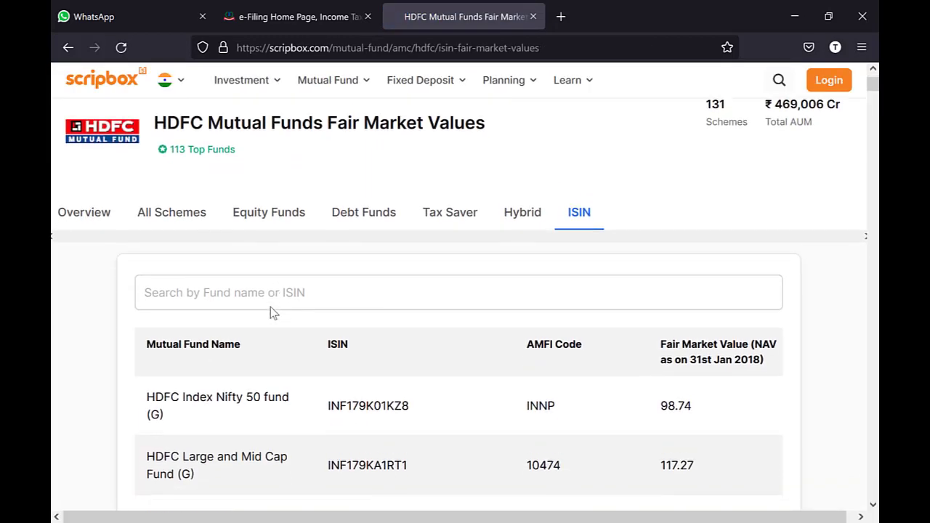
Check the scheme name in Excel, filter the Scripbox fund list by "tax" and copy the ISIN of HDFC TaxSaver fund (G)
{"action": "key", "text": "alt+Tab"}
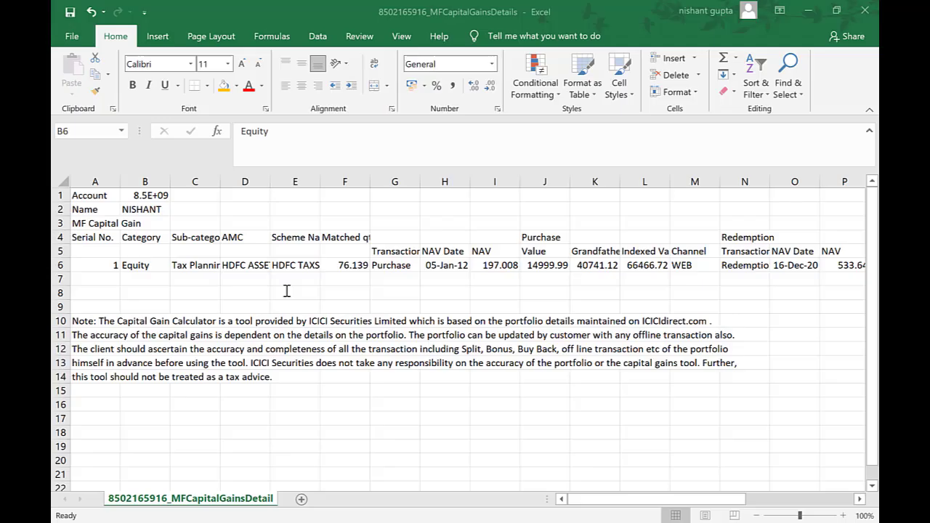
{"action": "left_click", "coordinate": [278, 264]}
{"action": "key", "text": "alt+Tab"}
{"action": "left_click", "coordinate": [303, 275]}
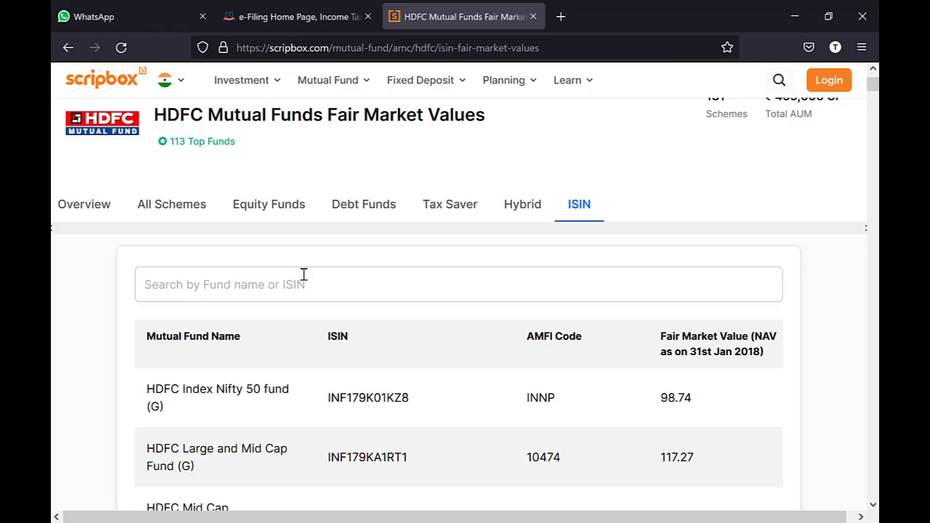
{"action": "type", "text": "tax"}
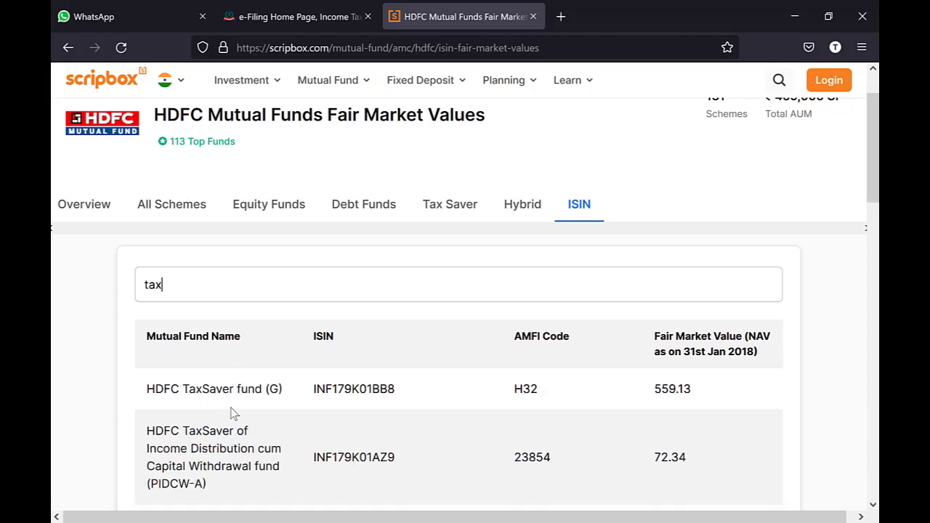
{"action": "double_click", "coordinate": [347, 387]}
{"action": "key", "text": "ctrl+c"}
Fill in the new e-Filing entry's ISIN code as INF179K01BB8 and its share/unit name as HDFC Tax Saver Mutual Fund
{"action": "key", "text": "alt+Tab"}
{"action": "key", "text": "alt+Tab"}
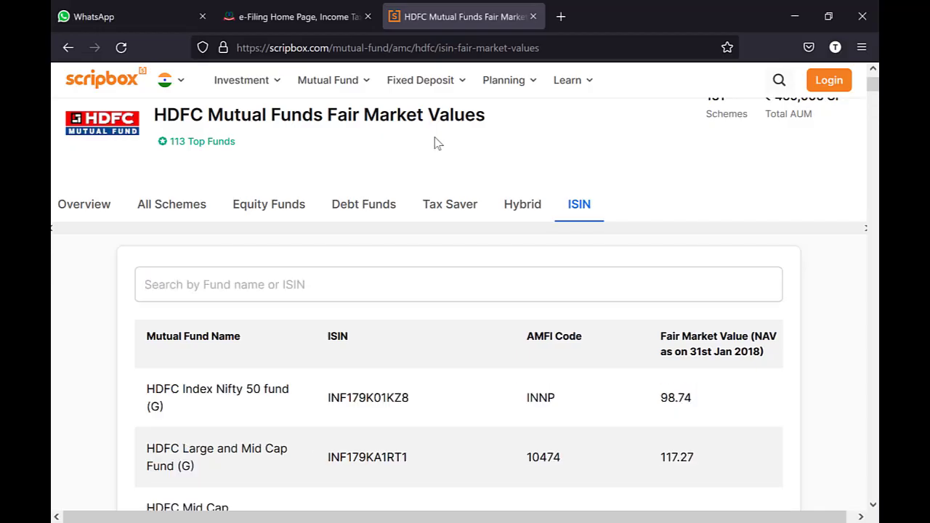
{"action": "key", "text": "ctrl+shift+Tab"}
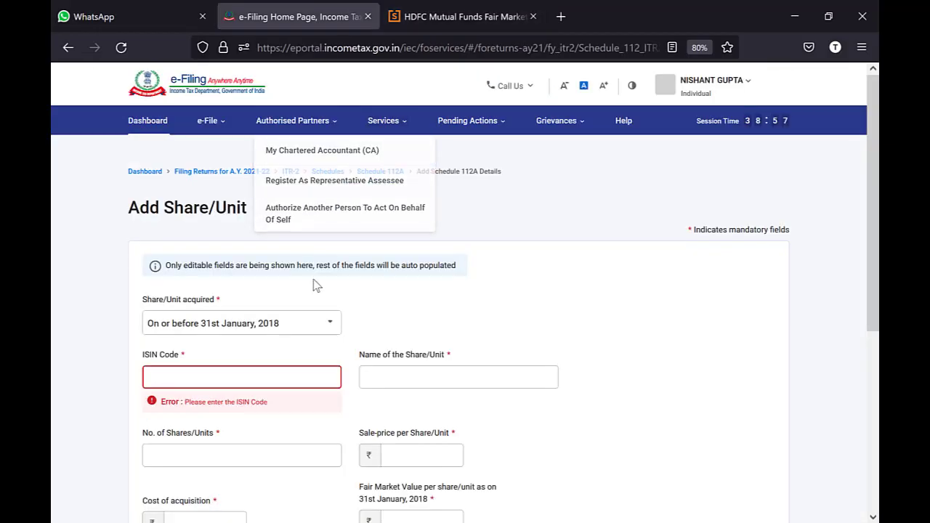
{"action": "key", "text": "ctrl+v"}
{"action": "left_click", "coordinate": [420, 377]}
{"action": "type", "text": "h"}
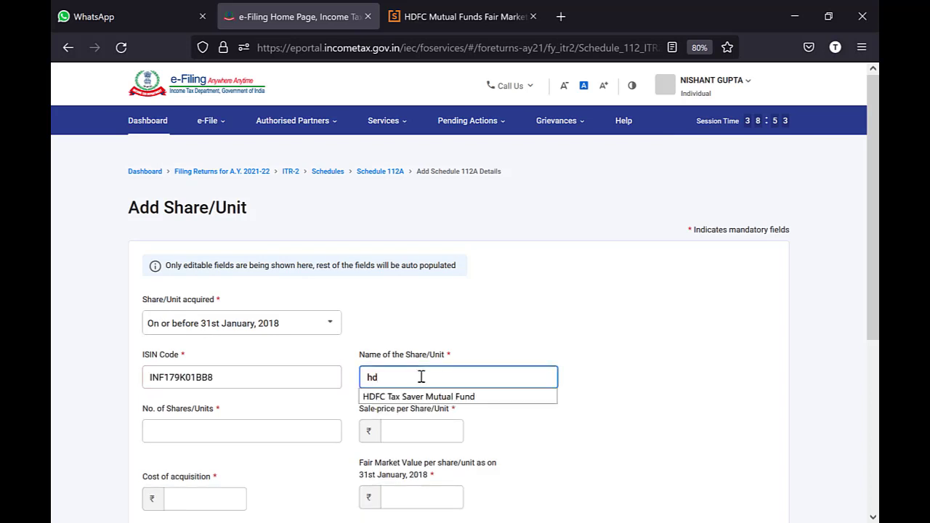
{"action": "key", "text": "Down"}
{"action": "key", "text": "Return"}
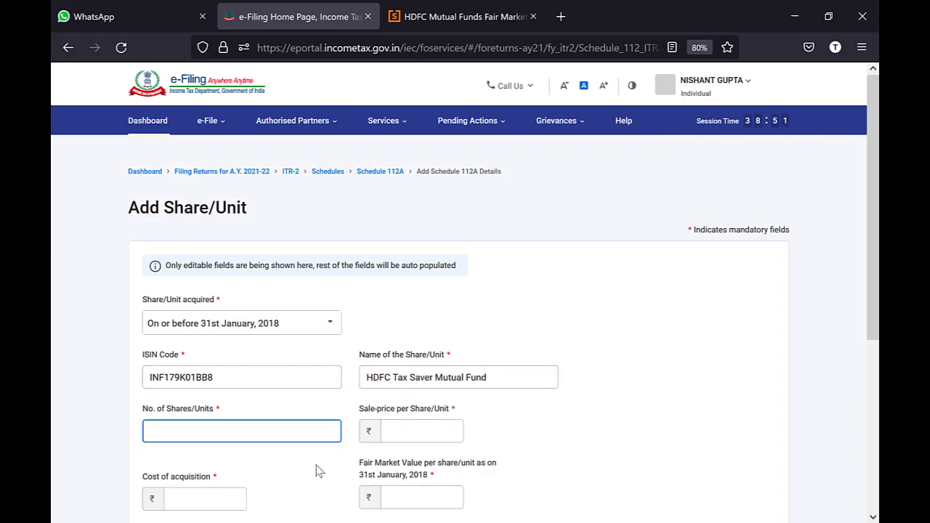
Look up the fund's matched quantity in cell F6 of the Excel sheet and set the e-Filing entry's number of units to 76.1390
{"action": "key", "text": "alt+Tab"}
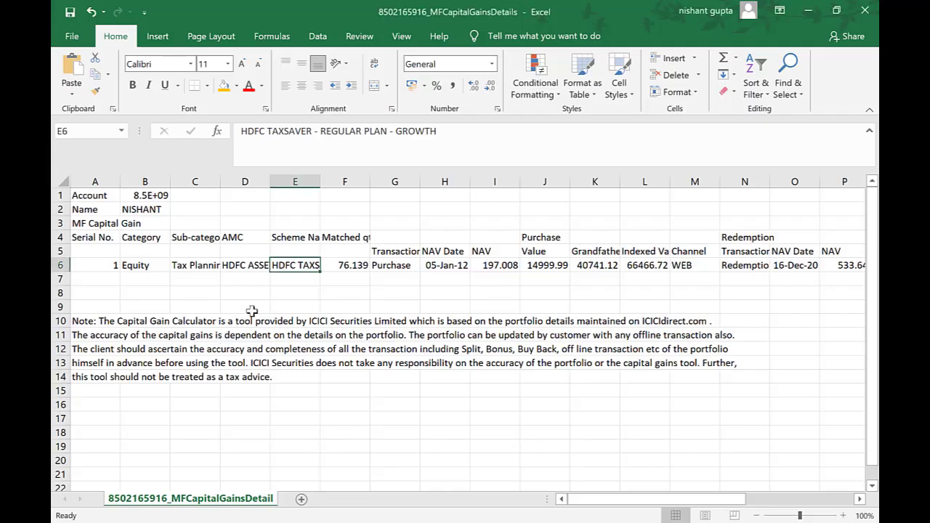
{"action": "left_click", "coordinate": [339, 265]}
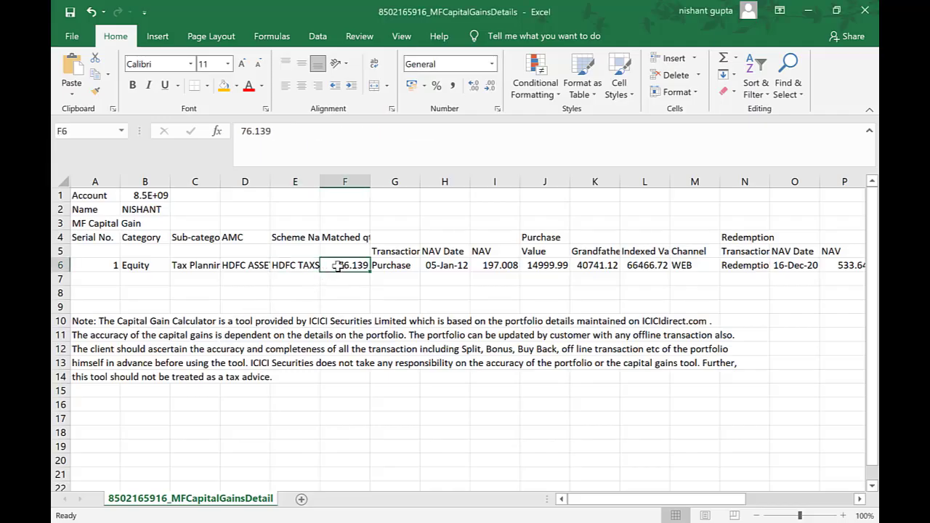
{"action": "key", "text": "Up"}
{"action": "key", "text": "Up"}
{"action": "key", "text": "Down"}
{"action": "key", "text": "Down"}
{"action": "key", "text": "alt+Tab"}
{"action": "type", "text": "7"}
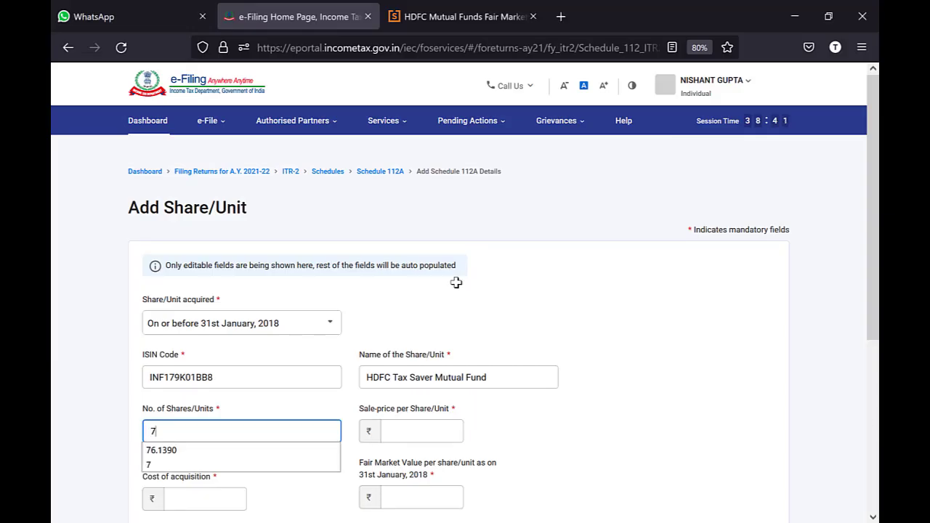
{"action": "type", "text": "6.1"}
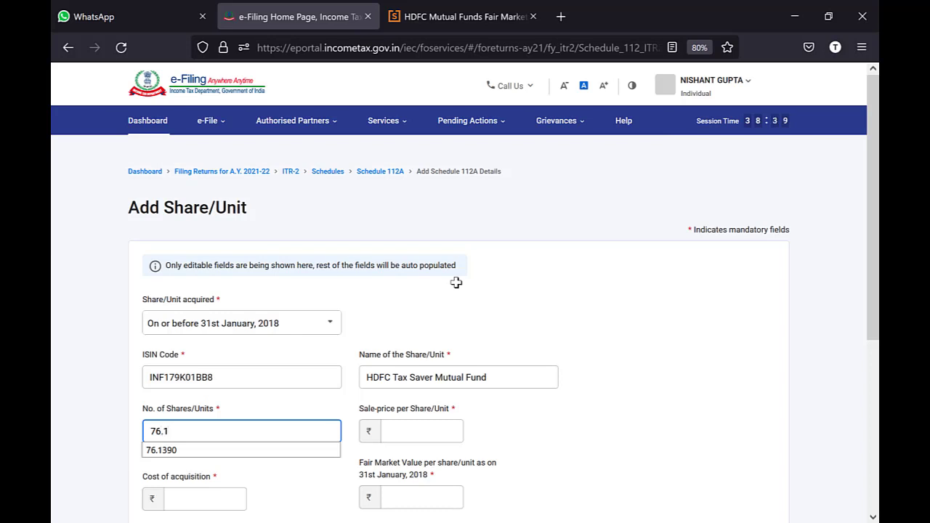
{"action": "type", "text": "390"}
{"action": "key", "text": "Tab"}
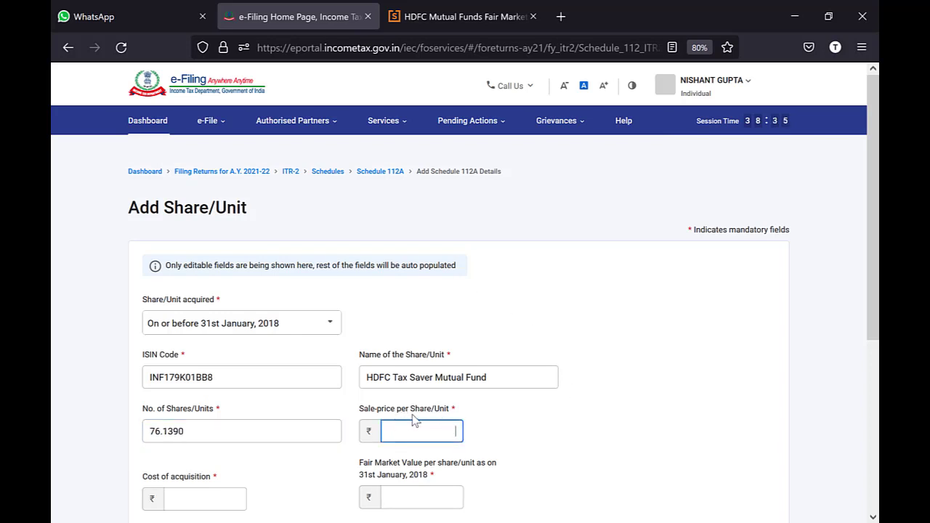
Look up the fund's redemption NAV in cell P6 of the Excel sheet
{"action": "key", "text": "alt+Tab"}
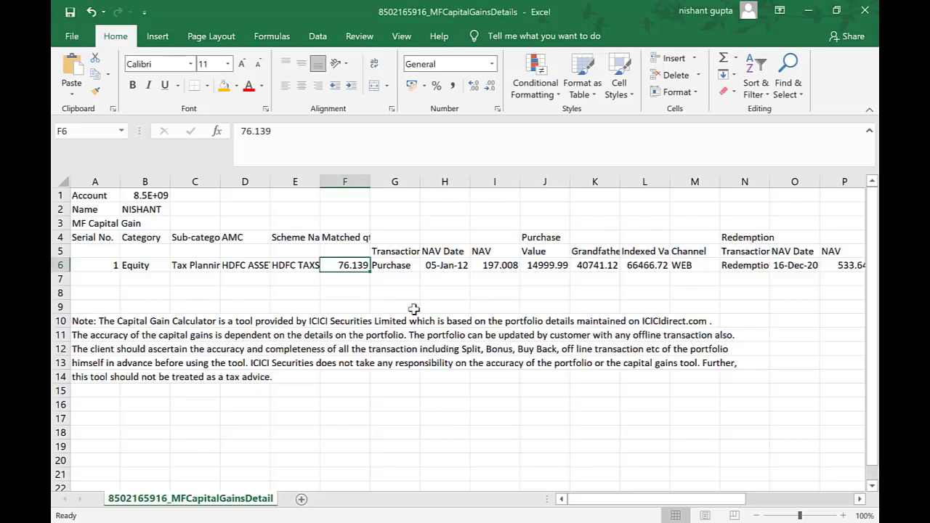
{"action": "left_click", "coordinate": [394, 265]}
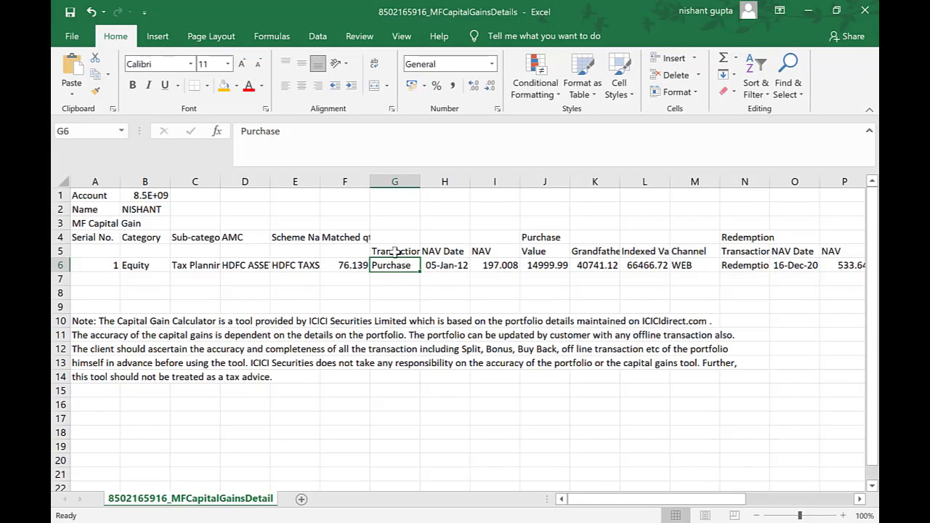
{"action": "key", "text": "Right"}
{"action": "key", "text": "Right"}
{"action": "key", "text": "Right"}
{"action": "key", "text": "Right"}
{"action": "key", "text": "Right"}
{"action": "key", "text": "Right"}
{"action": "key", "text": "Right"}
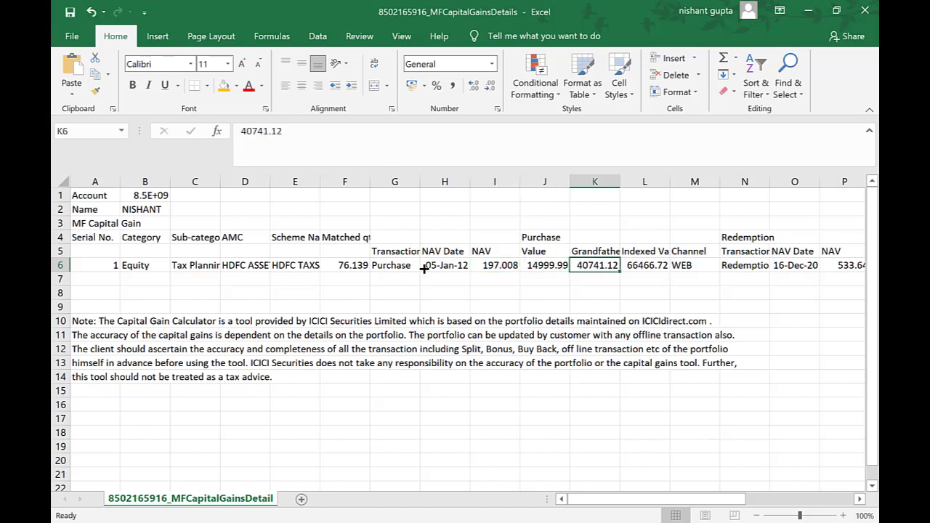
{"action": "key", "text": "Right"}
{"action": "key", "text": "Right"}
{"action": "key", "text": "Right"}
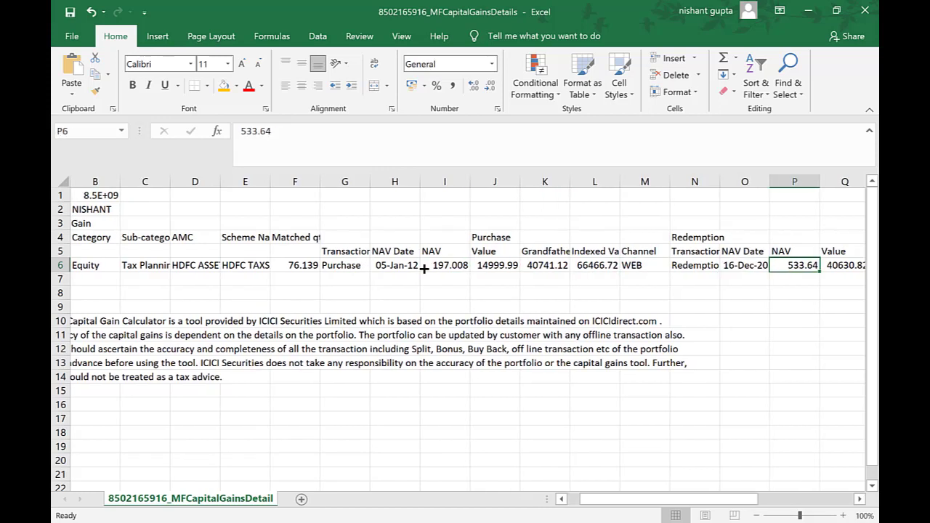
{"action": "key", "text": "Left"}
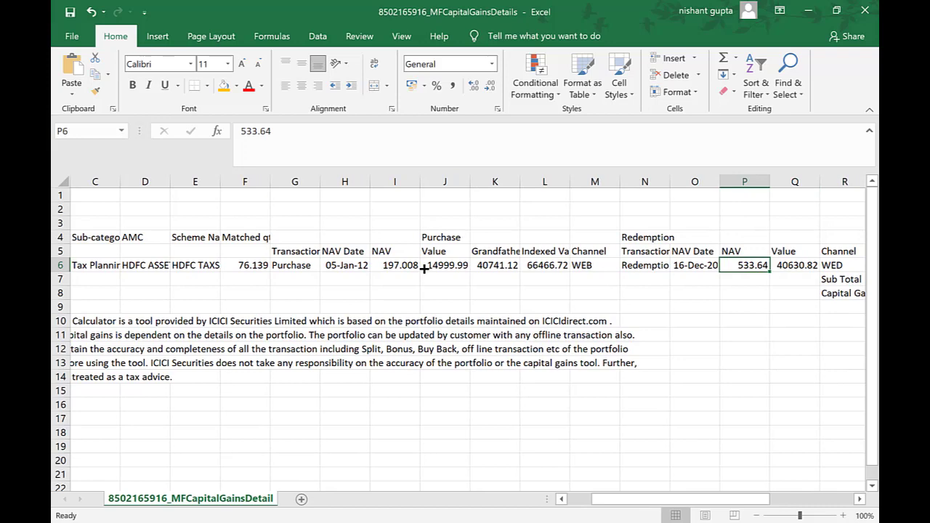
Set the e-Filing entry's sale price per unit to 533.6400
{"action": "key", "text": "alt+Tab"}
{"action": "type", "text": "5"}
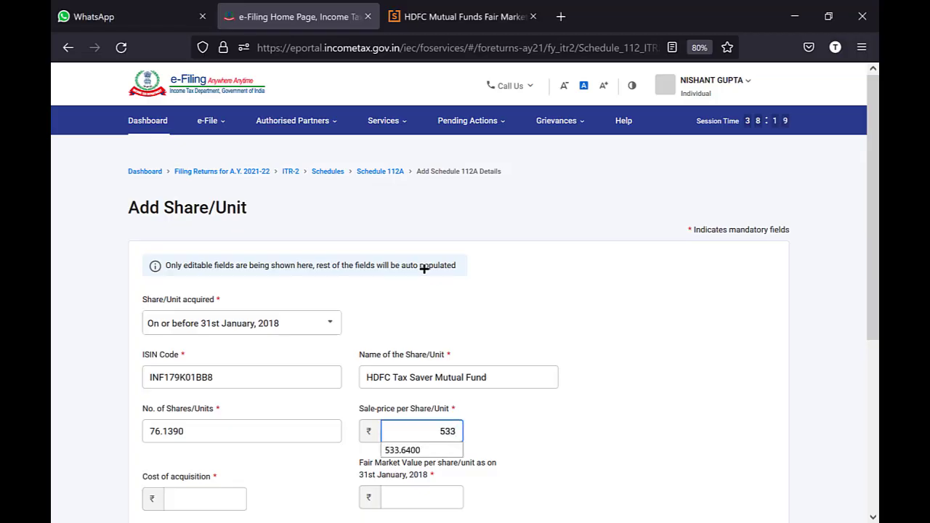
{"action": "type", "text": "33"}
{"action": "key", "text": "Down"}
{"action": "key", "text": "Return"}
{"action": "key", "text": "Tab"}
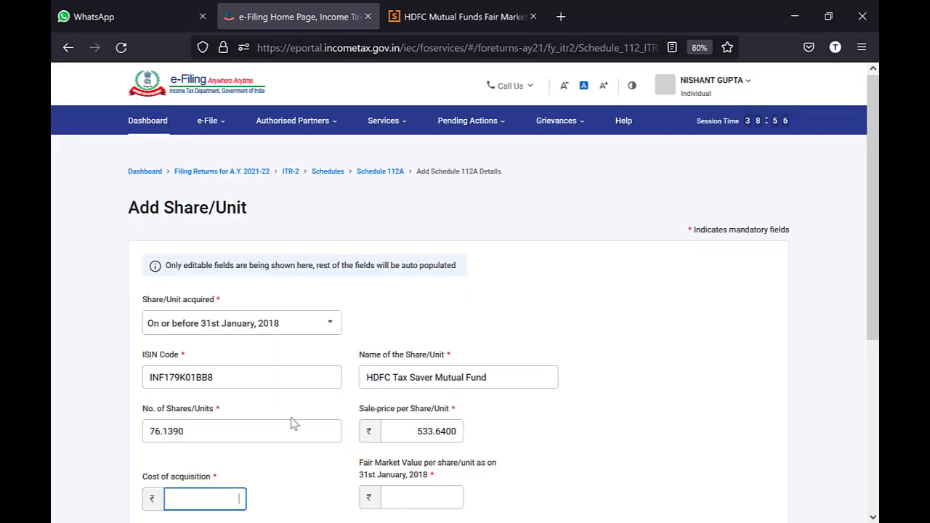
Compare the fund's purchase value, grandfathered value and indexed value in columns J to L of the Excel sheet
{"action": "scroll", "coordinate": [293, 424], "scroll_direction": "down", "scroll_amount": 2}
{"action": "key", "text": "alt+Tab"}
{"action": "left_click", "coordinate": [554, 263]}
{"action": "key", "text": "Left"}
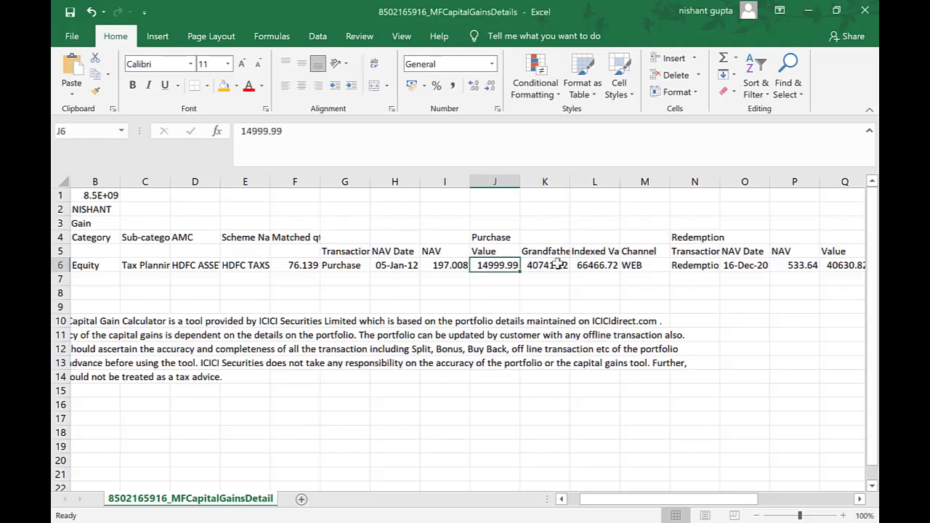
{"action": "key", "text": "Up"}
{"action": "key", "text": "Down"}
{"action": "key", "text": "Up"}
{"action": "key", "text": "Down"}
{"action": "left_click", "coordinate": [557, 263]}
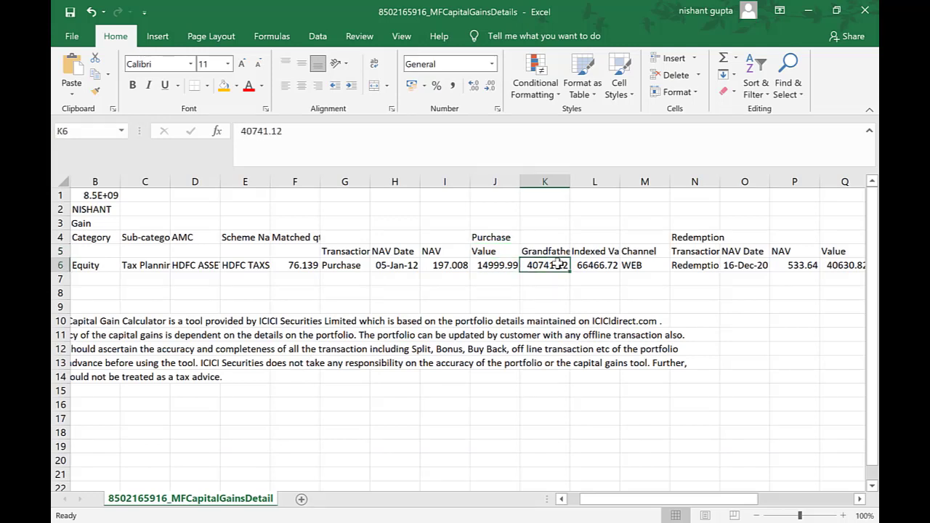
{"action": "key", "text": "Up"}
{"action": "key", "text": "Down"}
{"action": "key", "text": "Right"}
{"action": "key", "text": "Up"}
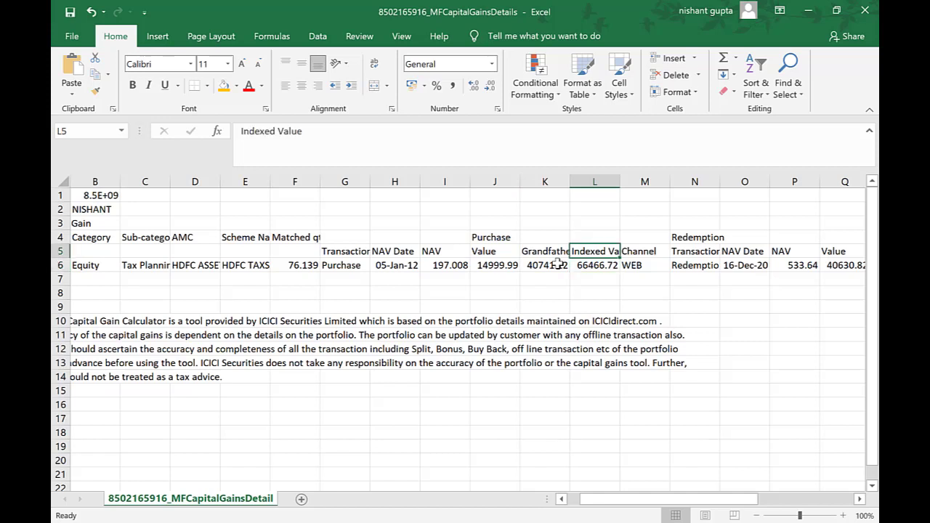
{"action": "key", "text": "Down"}
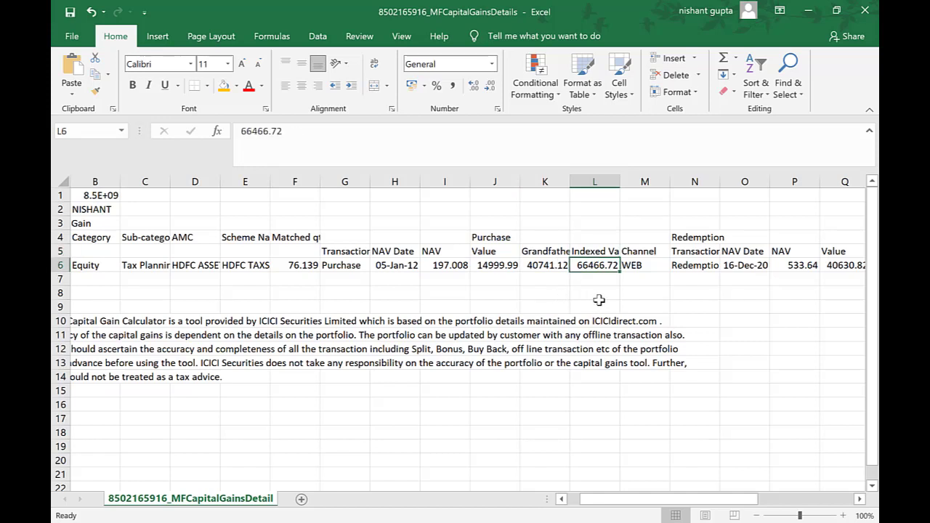
Highlight the Indexed Value cells L3:L8 in the Excel sheet with a gold fill
{"action": "left_click_drag", "start_coordinate": [606, 290], "coordinate": [594, 223]}
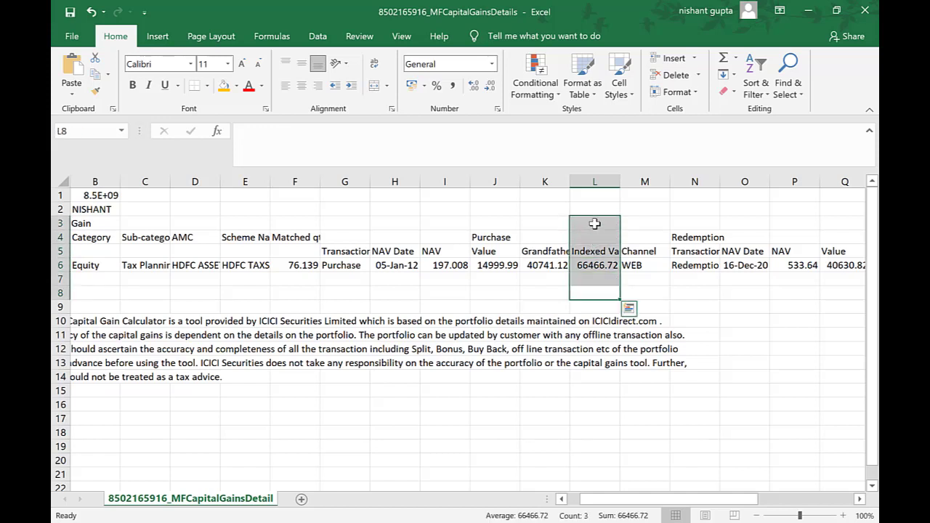
{"action": "left_click", "coordinate": [224, 85]}
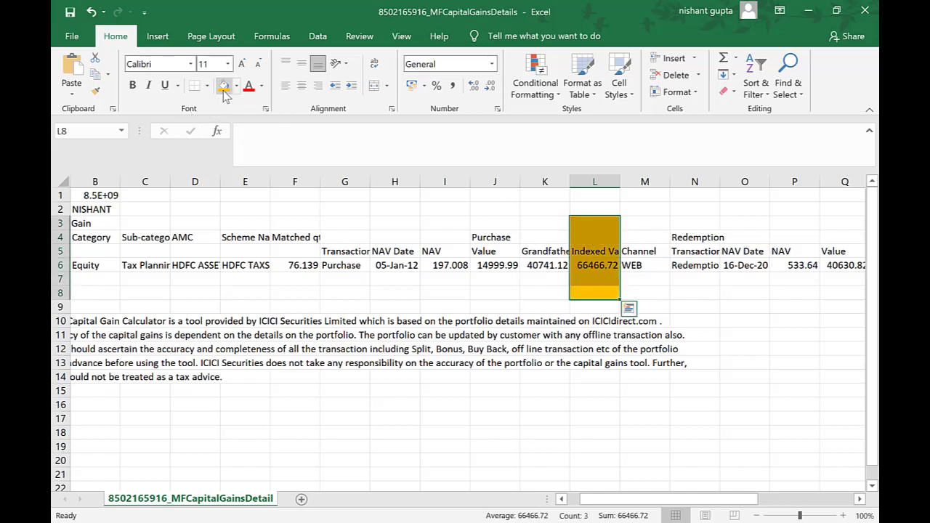
{"action": "left_click", "coordinate": [513, 268]}
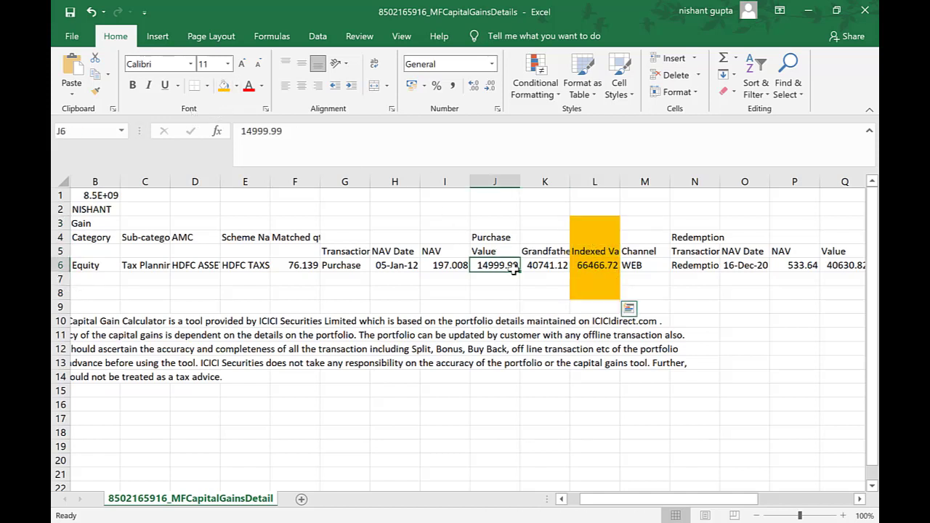
{"action": "left_click", "coordinate": [594, 280]}
Set the e-Filing entry's cost of acquisition to the indexed value 66466.72 from the Excel sheet
{"action": "key", "text": "alt+Tab"}
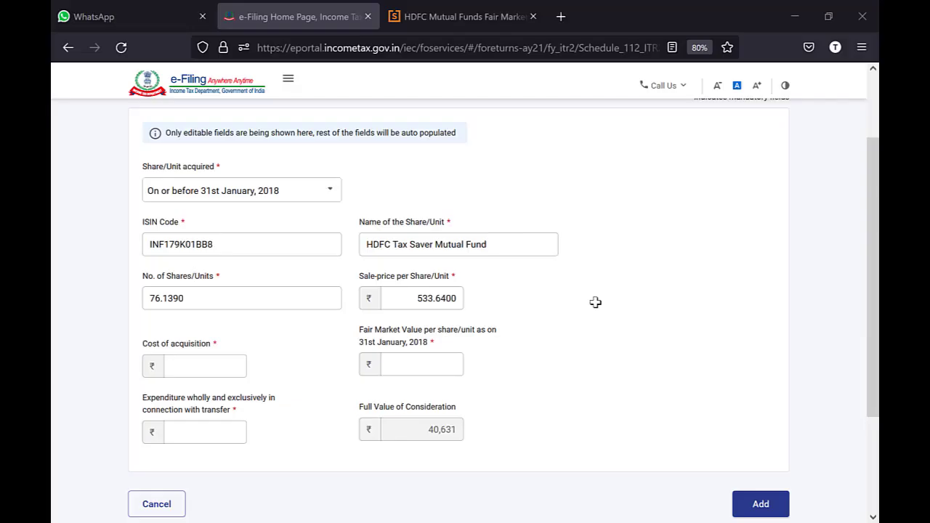
{"action": "key", "text": "alt+Tab"}
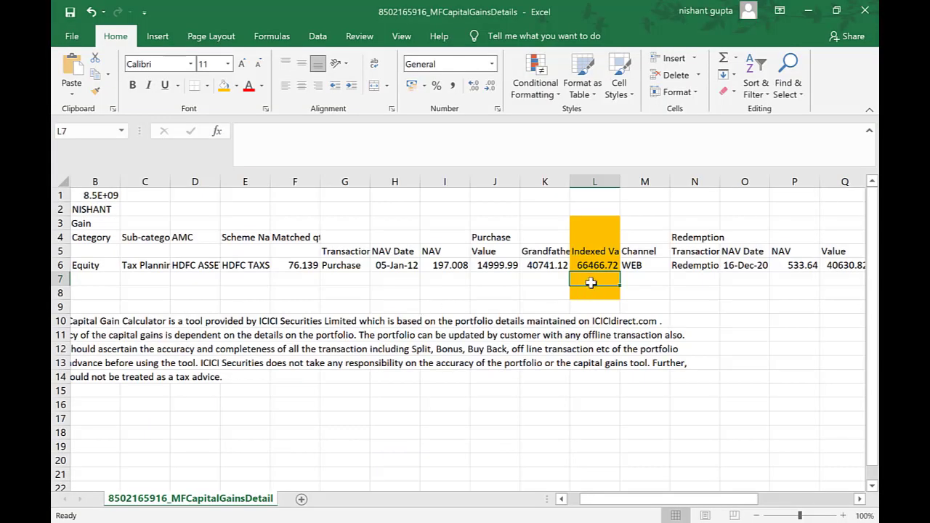
{"action": "key", "text": "alt+Tab"}
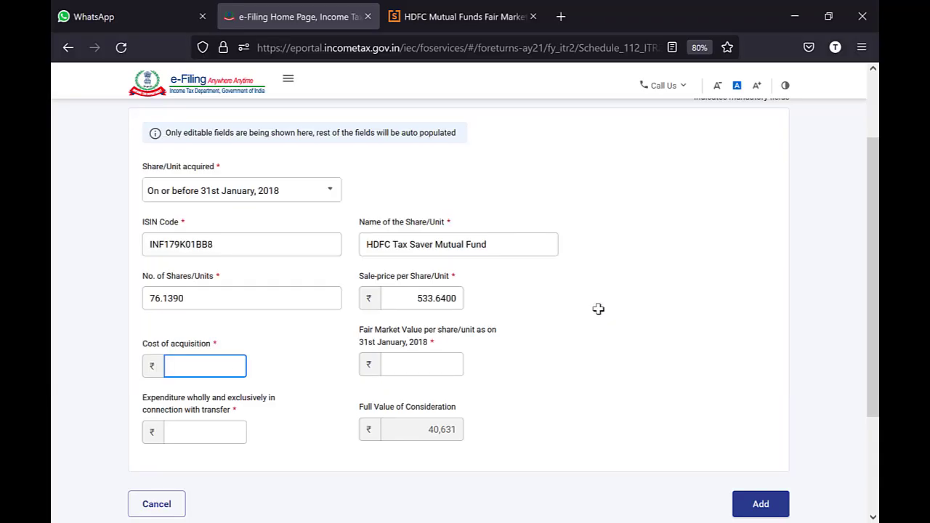
{"action": "type", "text": "66466.72"}
Find the Excel column giving the fund's NAV per unit on 31-Jan-2018 for the fair market value field
{"action": "left_click", "coordinate": [421, 364]}
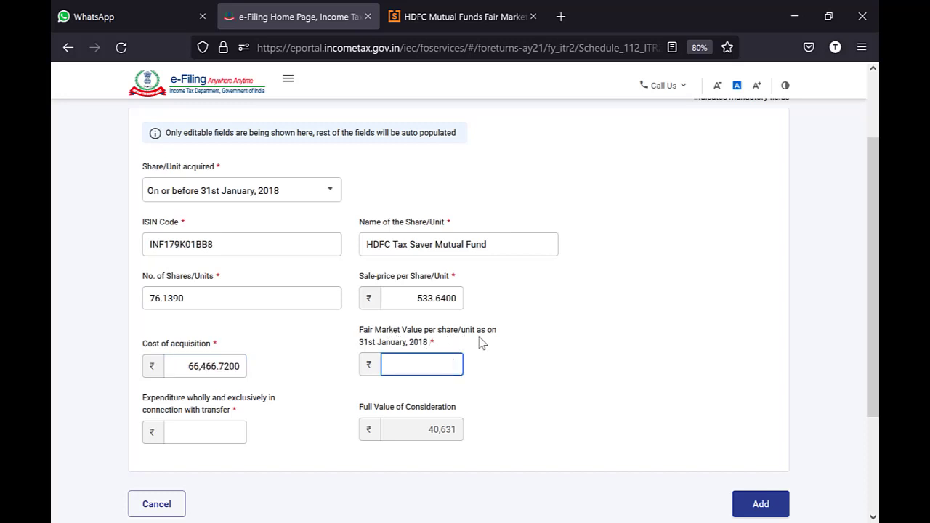
{"action": "key", "text": "alt+Tab"}
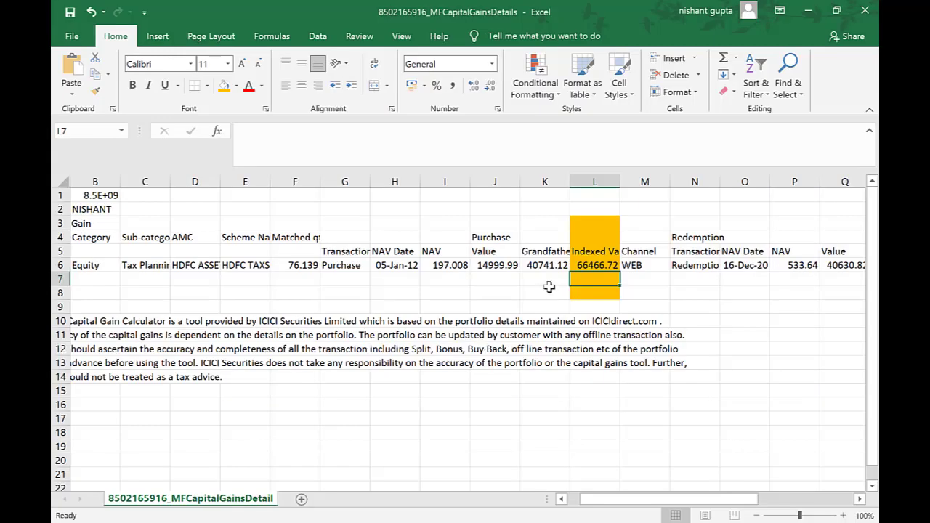
{"action": "left_click", "coordinate": [698, 252]}
{"action": "key", "text": "Right"}
{"action": "key", "text": "Right"}
{"action": "key", "text": "Right"}
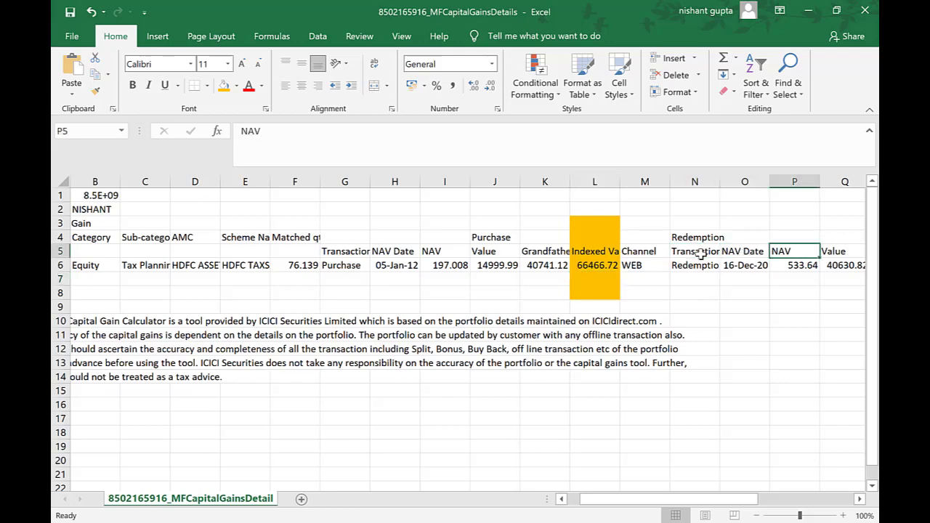
{"action": "key", "text": "Right"}
{"action": "key", "text": "Right"}
{"action": "key", "text": "Right"}
{"action": "key", "text": "Right"}
{"action": "key", "text": "Right"}
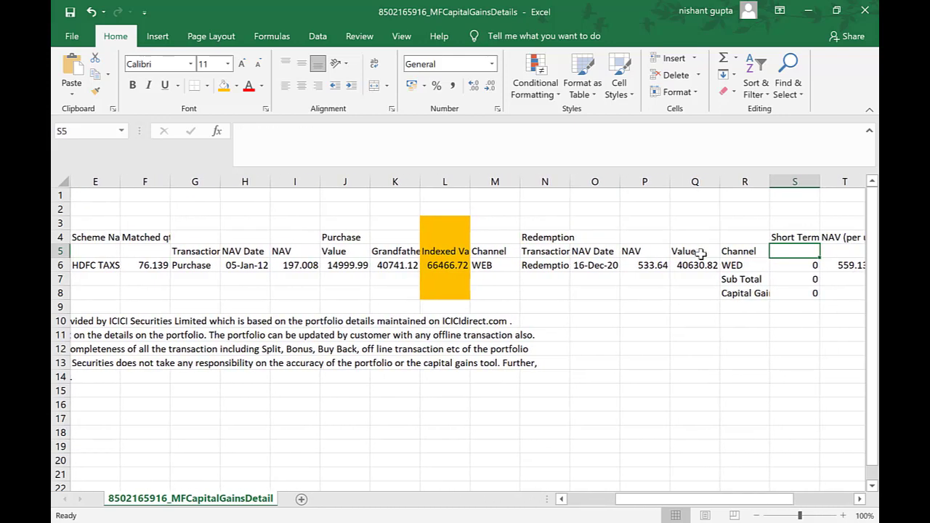
{"action": "key", "text": "Right"}
{"action": "key", "text": "Right"}
{"action": "key", "text": "Right"}
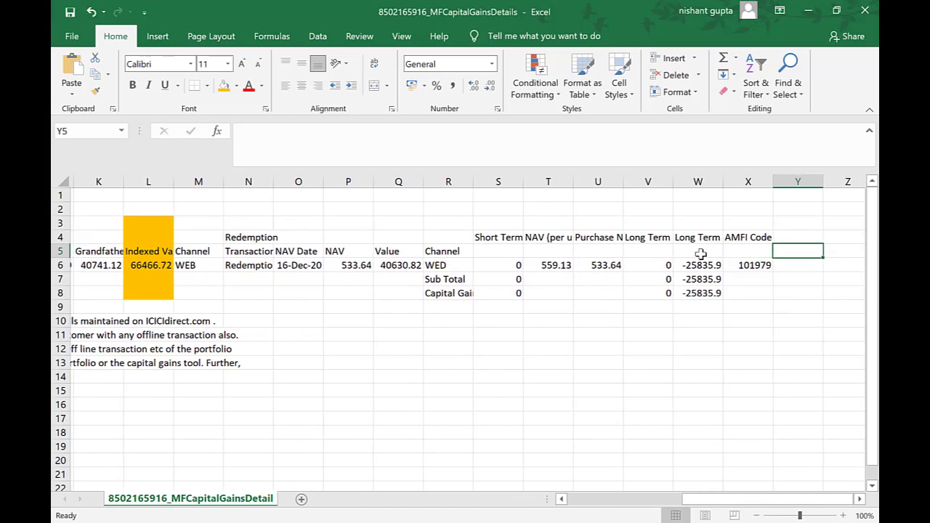
{"action": "key", "text": "Up"}
{"action": "key", "text": "Left"}
{"action": "key", "text": "Left"}
{"action": "key", "text": "Left"}
{"action": "key", "text": "Left"}
{"action": "key", "text": "Right"}
{"action": "key", "text": "Left"}
{"action": "key", "text": "Left"}
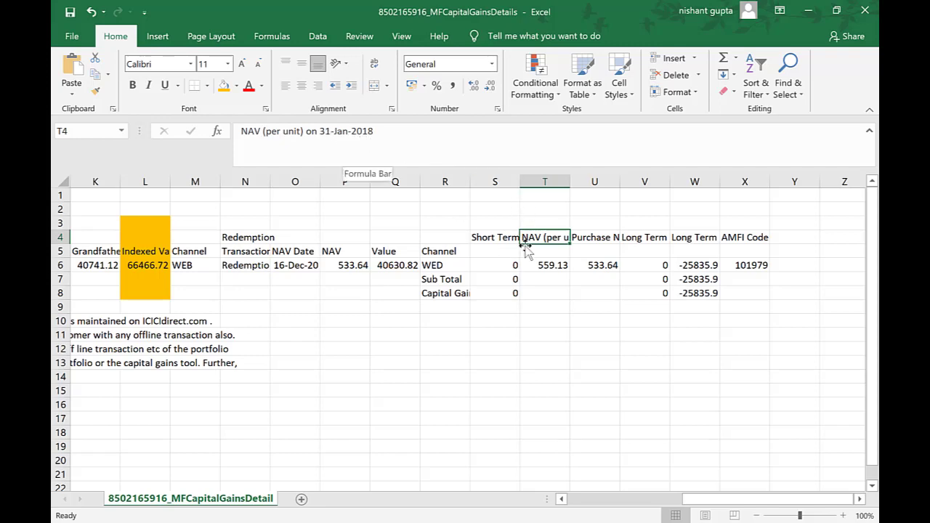
Set the e-Filing entry's fair market value per unit as on 31st January, 2018 to 559.1300
{"action": "key", "text": "alt+Tab"}
{"action": "type", "text": "5"}
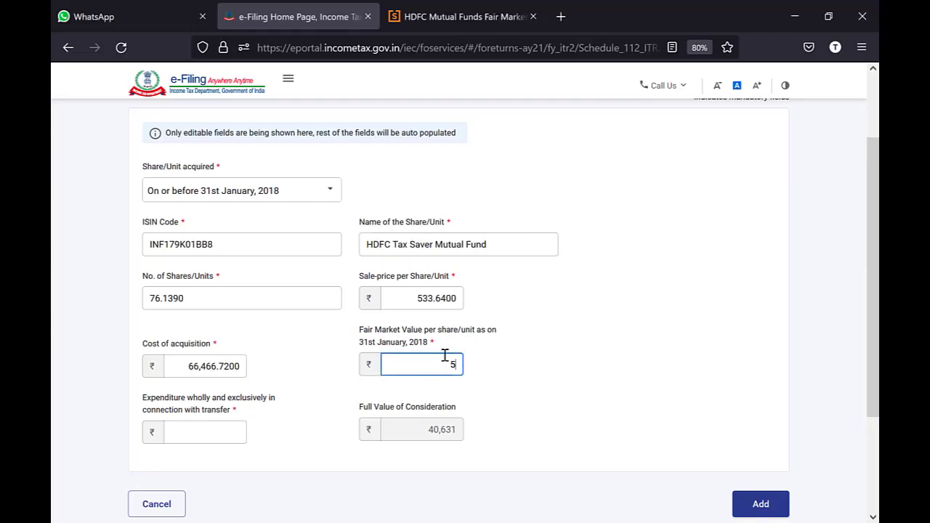
{"action": "type", "text": "5"}
{"action": "type", "text": "9.1300"}
{"action": "key", "text": "Tab"}
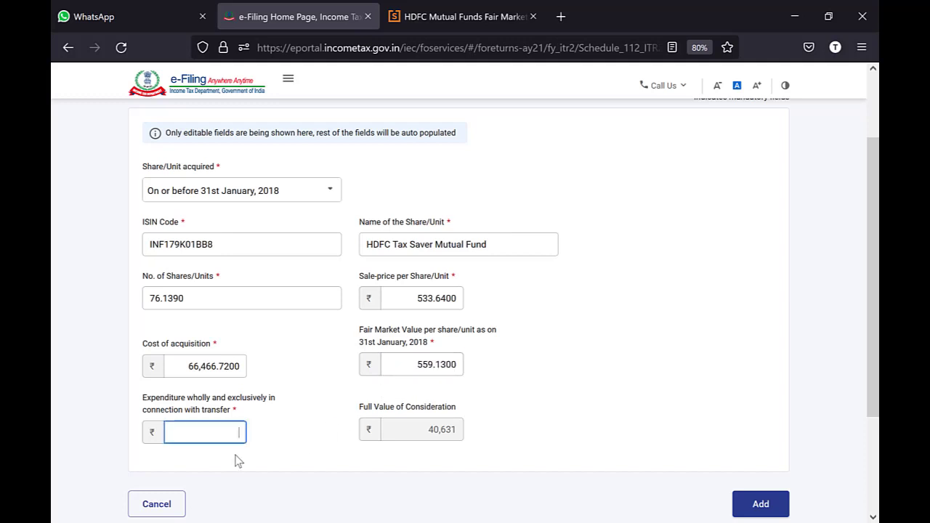
Set the expenditure in connection with transfer to 0 and add the HDFC Tax Saver Mutual Fund entry to Schedule 112A
{"action": "type", "text": "0"}
{"action": "left_click", "coordinate": [617, 406]}
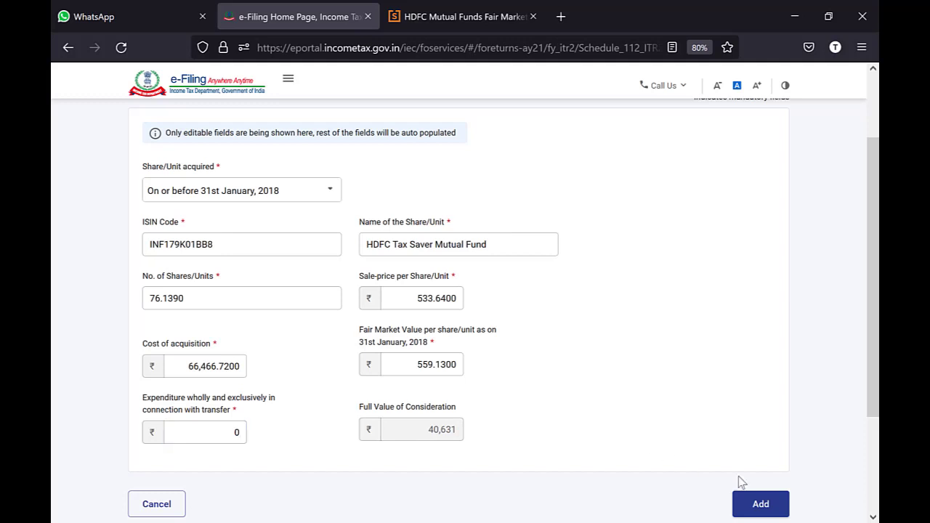
{"action": "left_click", "coordinate": [772, 512]}
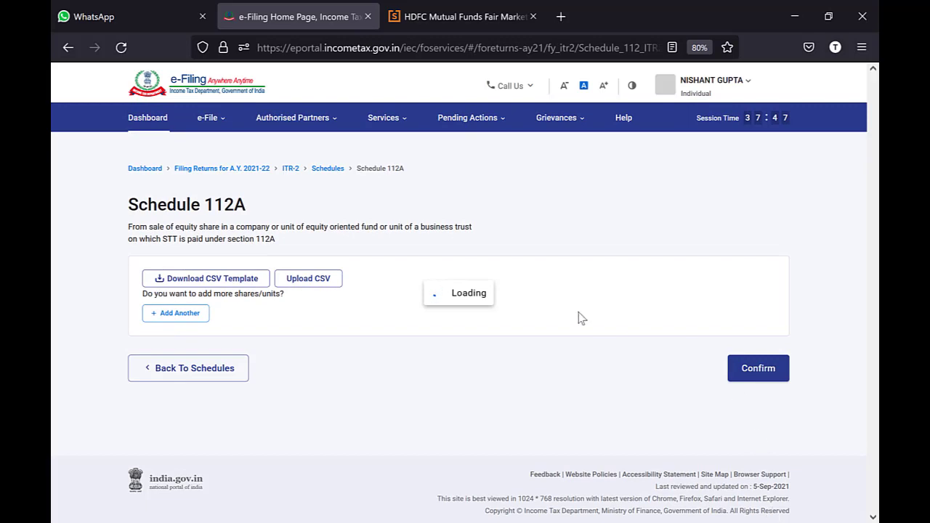
Review the Schedule 112A table, including the HDFC fund row's balance and the column totals
{"action": "scroll", "coordinate": [581, 318], "scroll_direction": "down", "scroll_amount": 10}
{"action": "scroll", "coordinate": [581, 317], "scroll_direction": "down", "scroll_amount": 3}
{"action": "scroll", "coordinate": [581, 318], "scroll_direction": "up", "scroll_amount": 2}
{"action": "scroll", "coordinate": [581, 318], "scroll_direction": "right", "scroll_amount": 1}
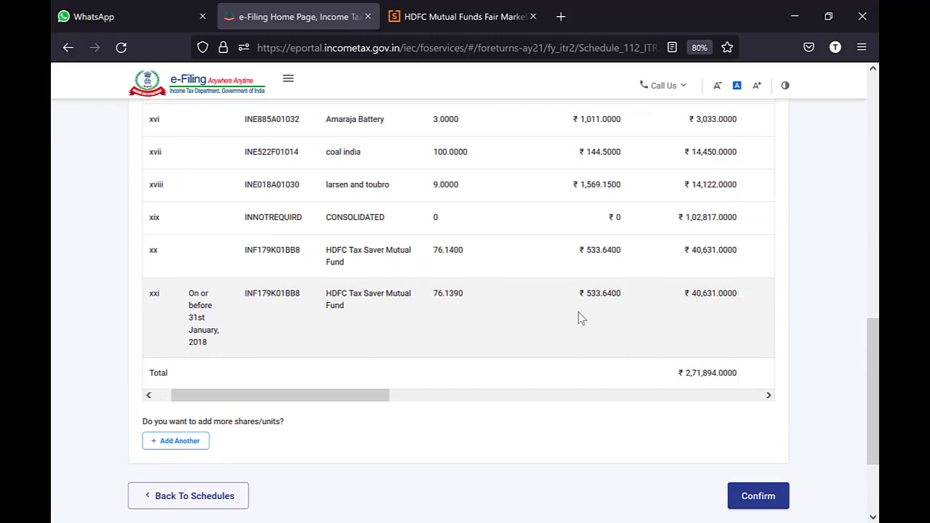
{"action": "scroll", "coordinate": [582, 317], "scroll_direction": "right", "scroll_amount": 10}
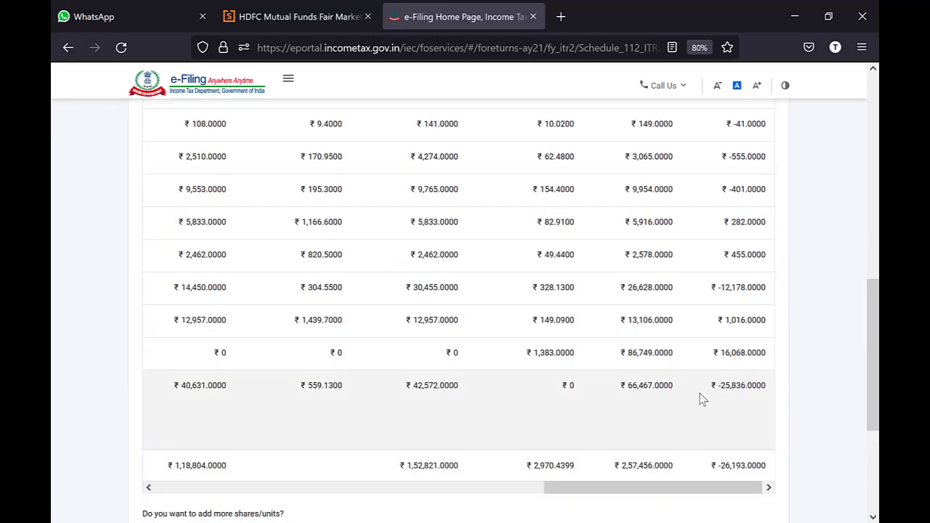
{"action": "scroll", "coordinate": [755, 373], "scroll_direction": "up", "scroll_amount": 5}
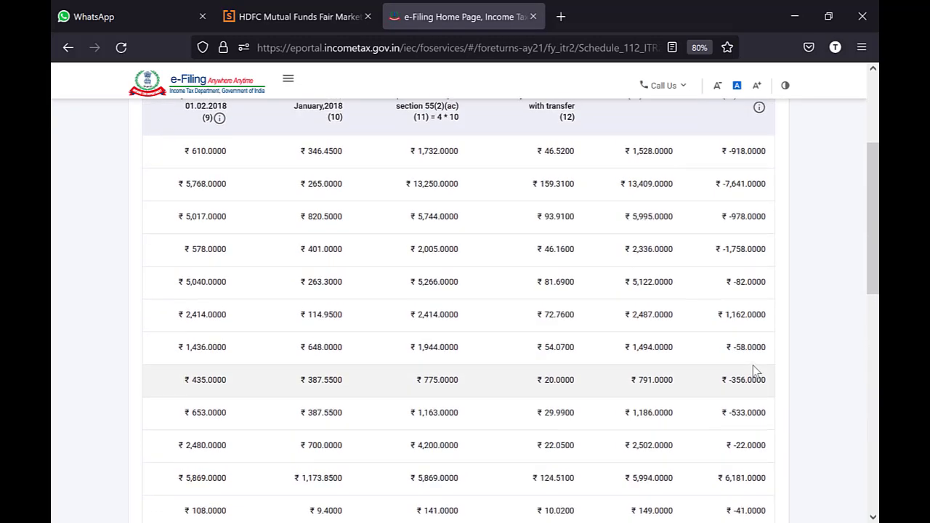
{"action": "scroll", "coordinate": [756, 372], "scroll_direction": "up", "scroll_amount": 3}
{"action": "scroll", "coordinate": [756, 371], "scroll_direction": "down", "scroll_amount": 9}
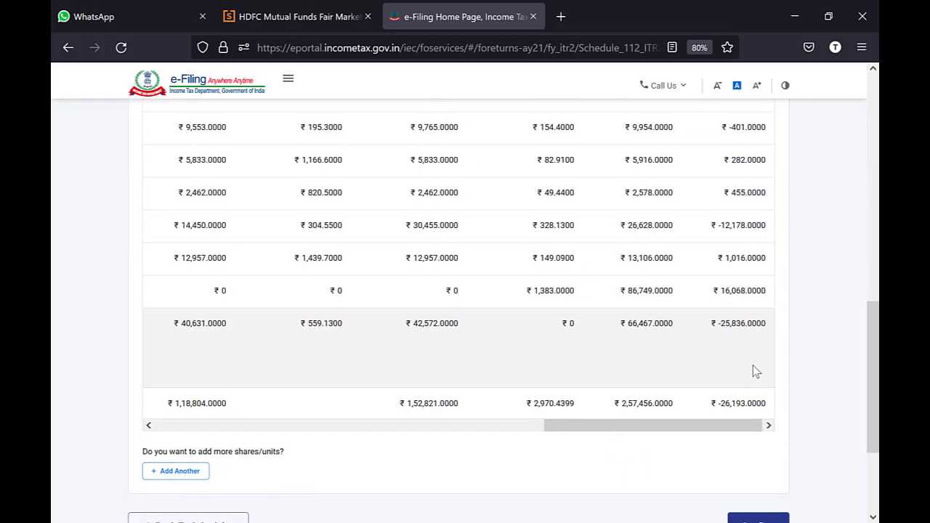
Compare the Long Term Gain Indexed figure in Excel cell W6 with the HDFC fund row in Schedule 112A
{"action": "key", "text": "alt+Tab"}
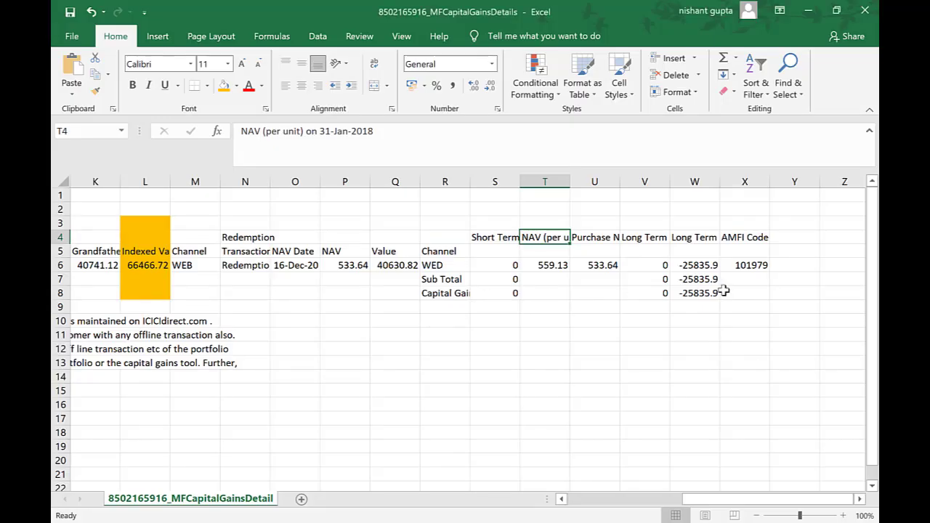
{"action": "left_click", "coordinate": [696, 266]}
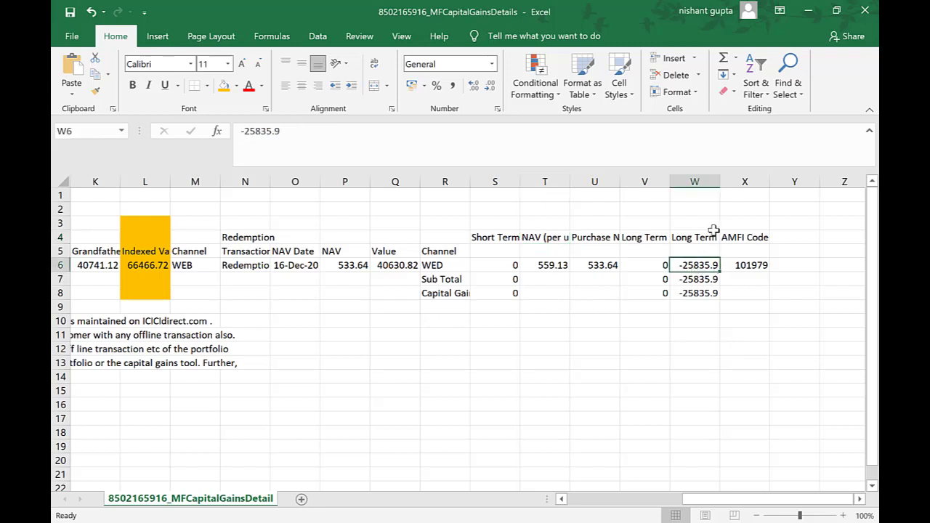
{"action": "left_click", "coordinate": [705, 239]}
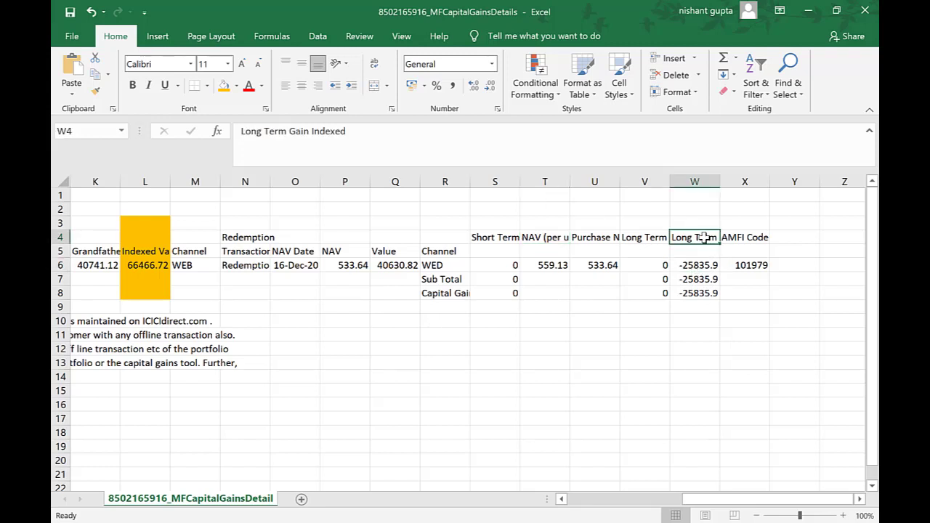
{"action": "key", "text": "Down"}
{"action": "key", "text": "Down"}
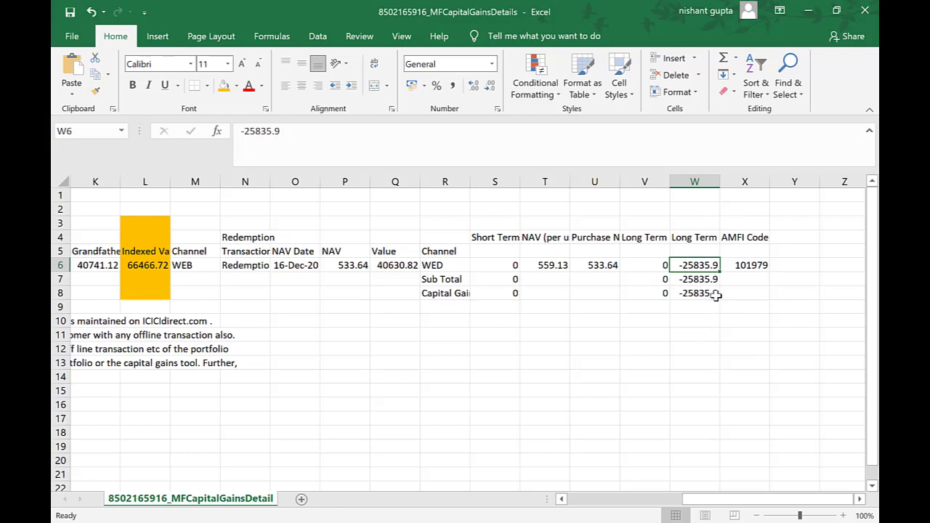
{"action": "key", "text": "alt+Tab"}
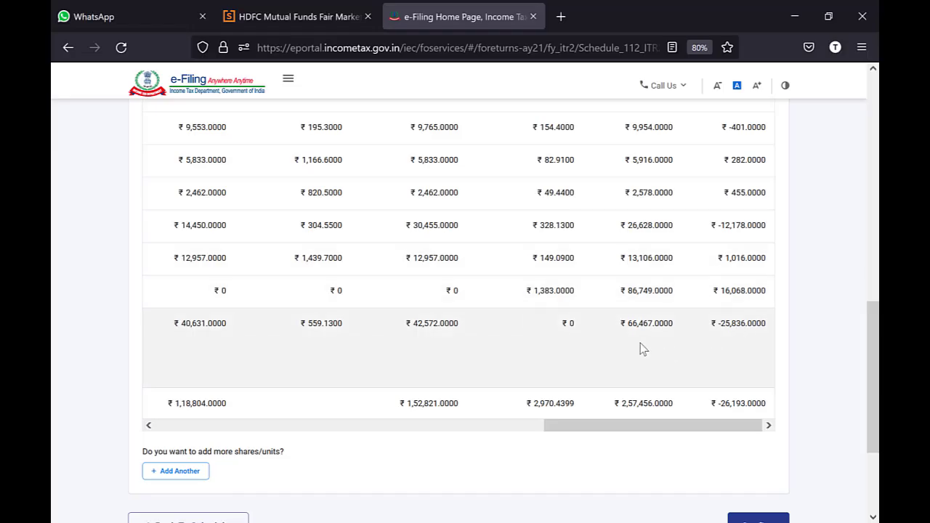
{"action": "scroll", "coordinate": [637, 348], "scroll_direction": "left", "scroll_amount": 10}
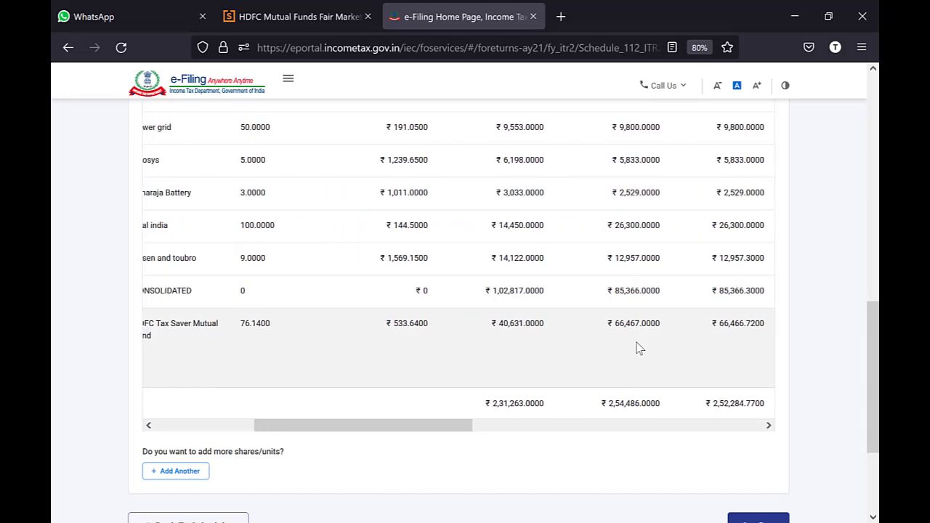